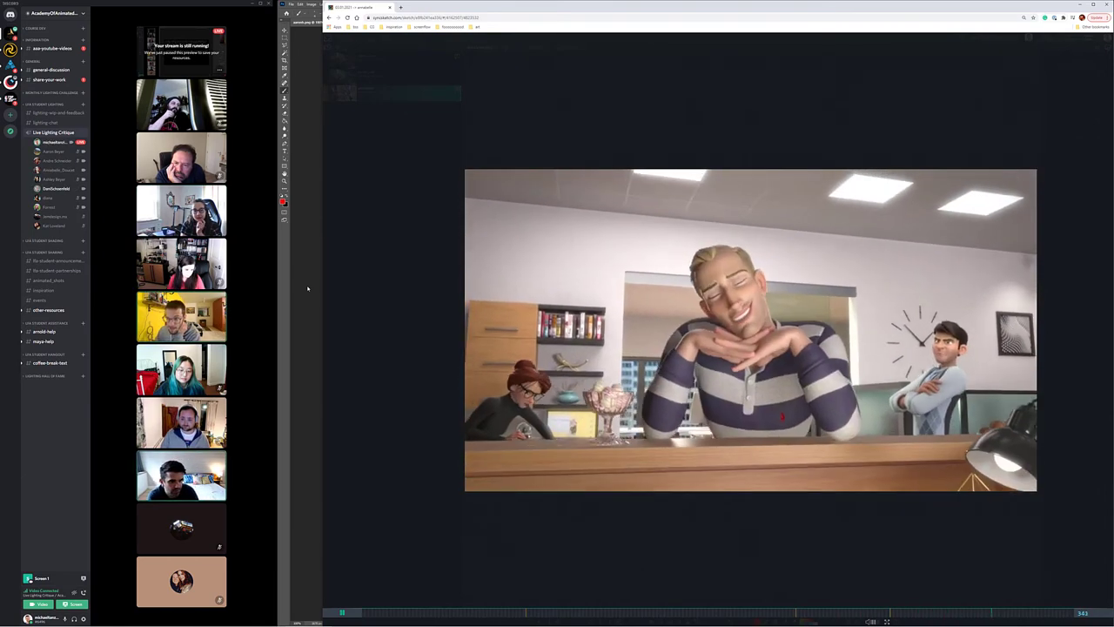
Play the office desk shot in the review player and pause it on the blond character's open-mouthed pose.
{"action": "key", "text": "space"}
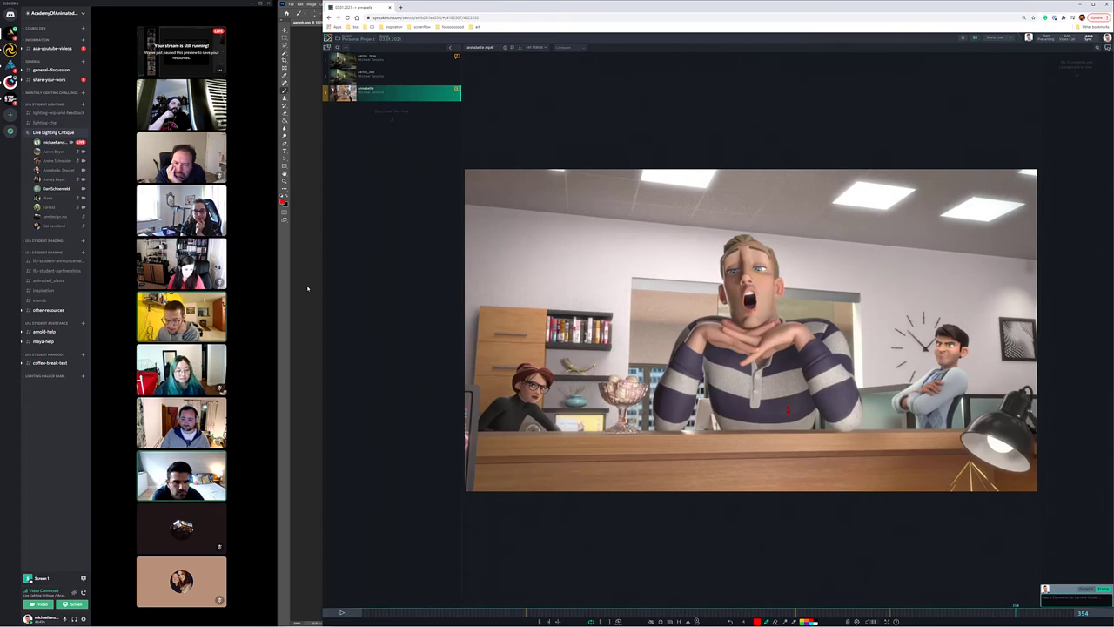
{"action": "key", "text": "space"}
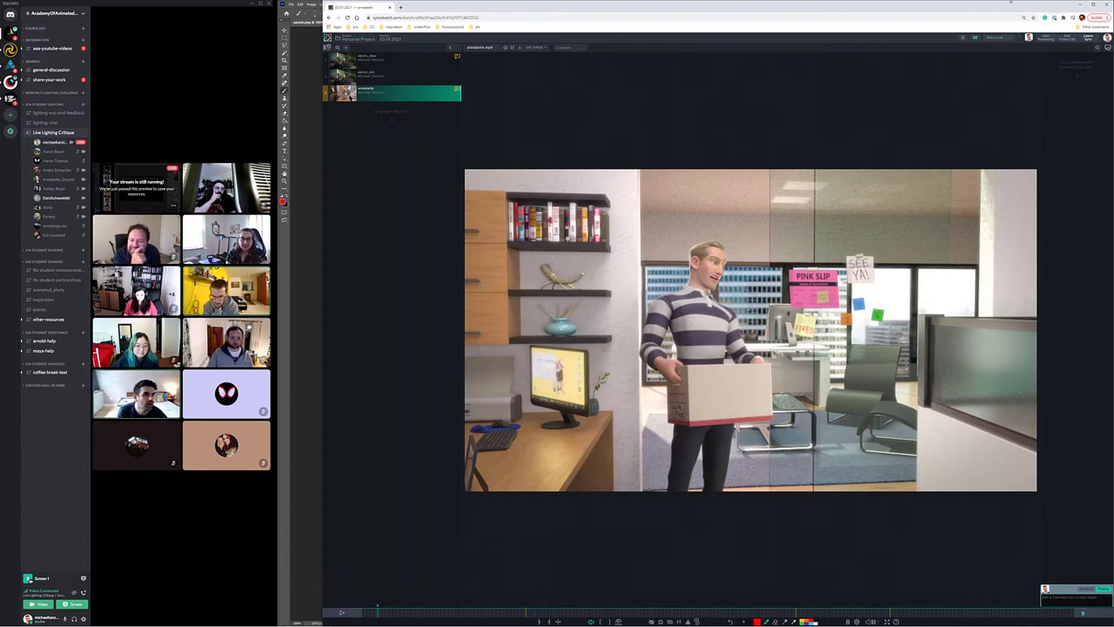
Switch to Photoshop and compare the two versions of the coffee shop render by alternating between them.
{"action": "left_click", "coordinate": [1107, 5]}
{"action": "left_click", "coordinate": [373, 22]}
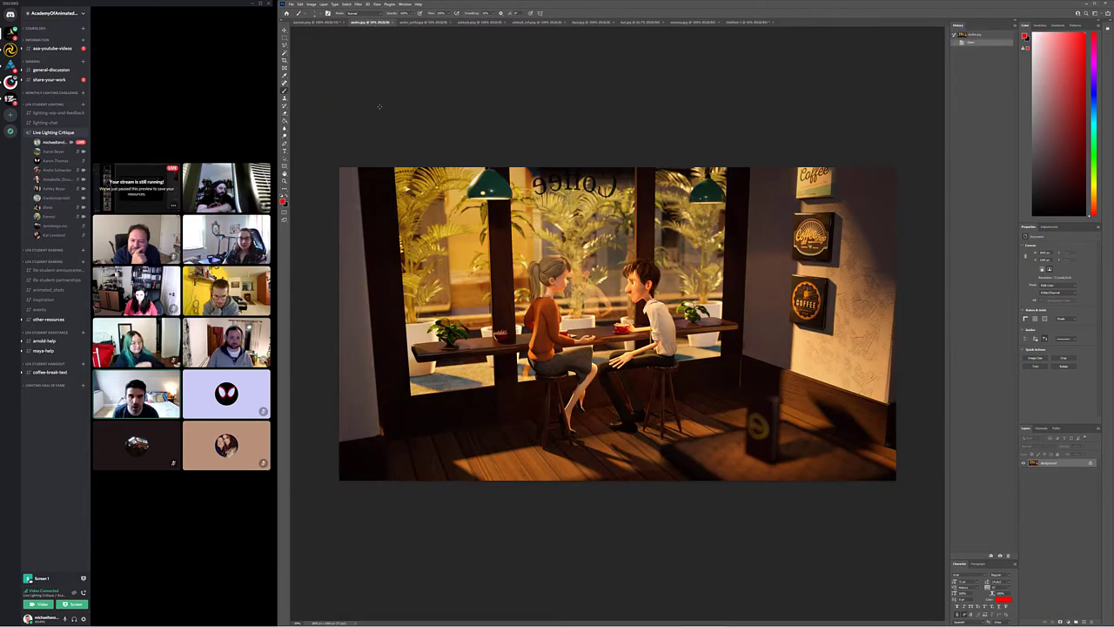
{"action": "left_click", "coordinate": [423, 22]}
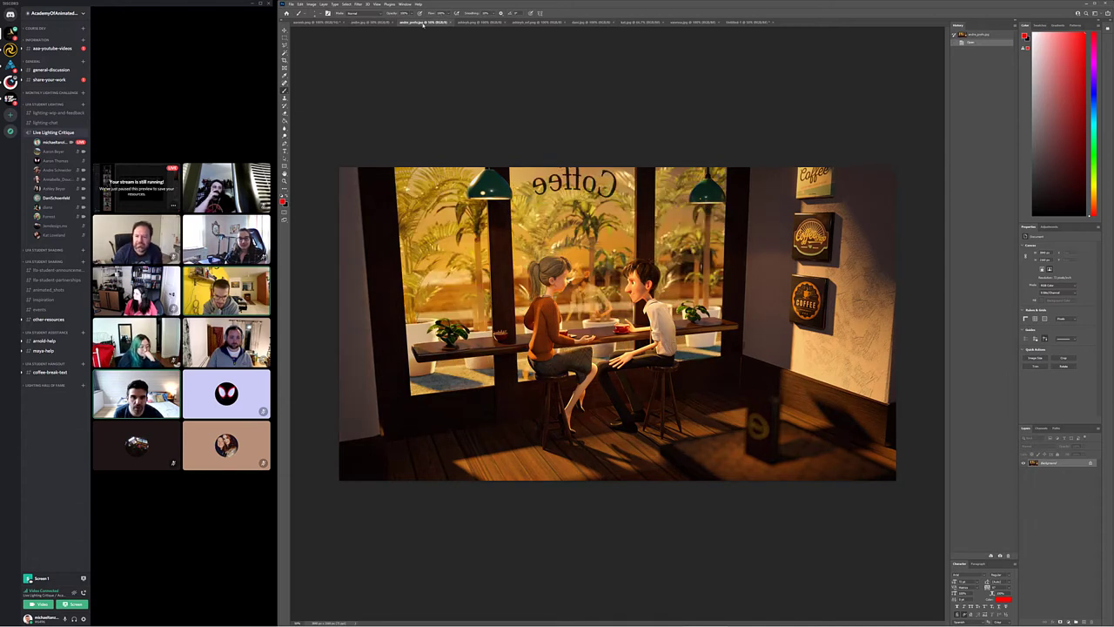
{"action": "left_click", "coordinate": [392, 22]}
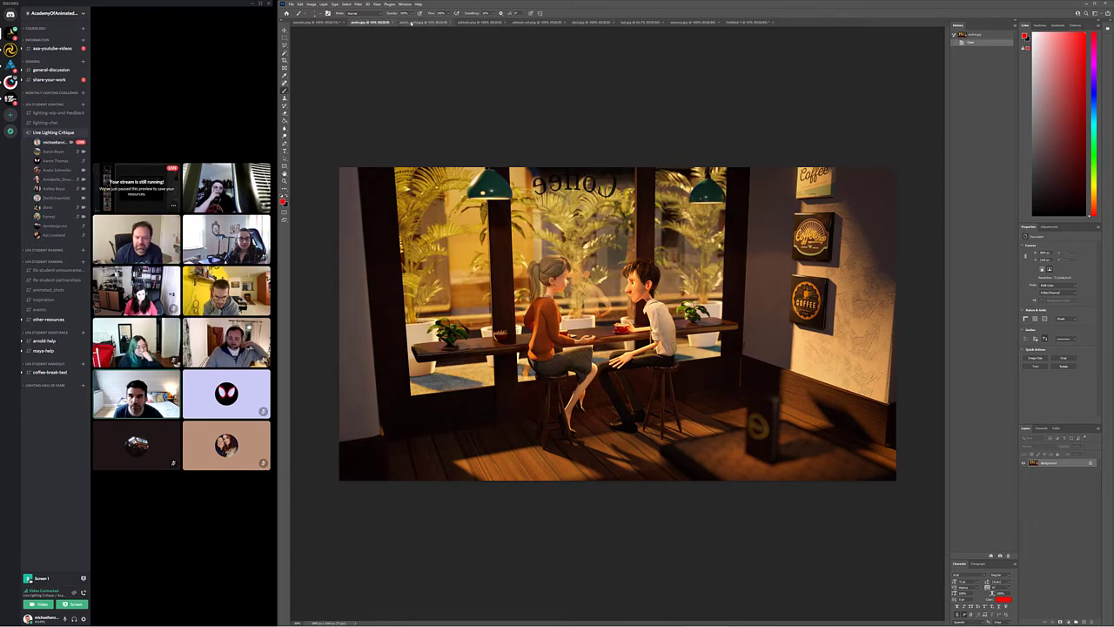
{"action": "left_click", "coordinate": [423, 22]}
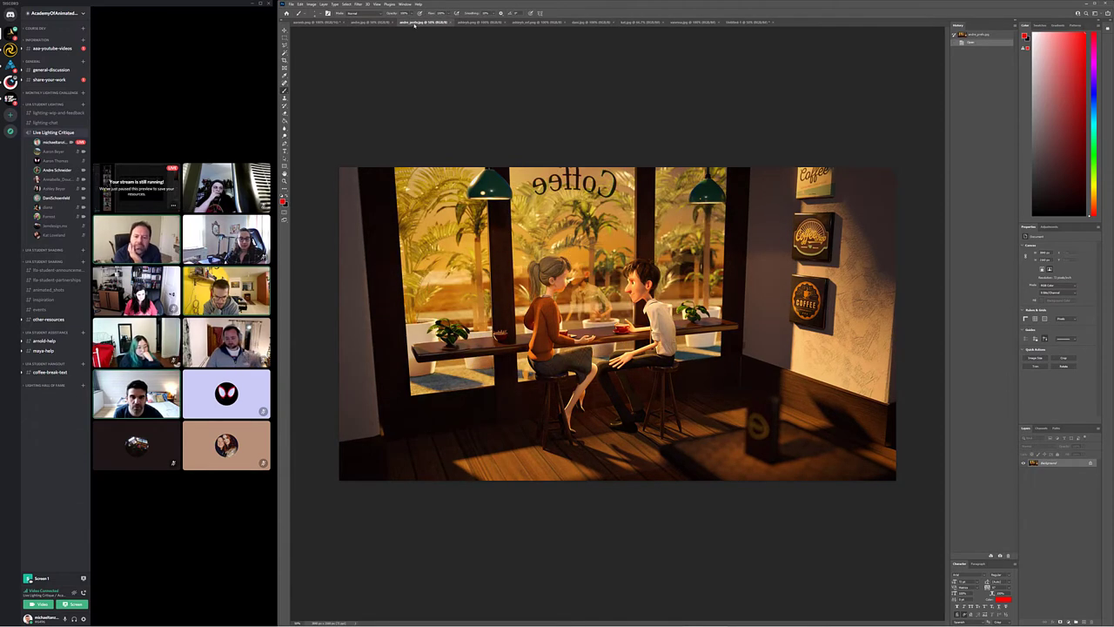
{"action": "left_click", "coordinate": [371, 22]}
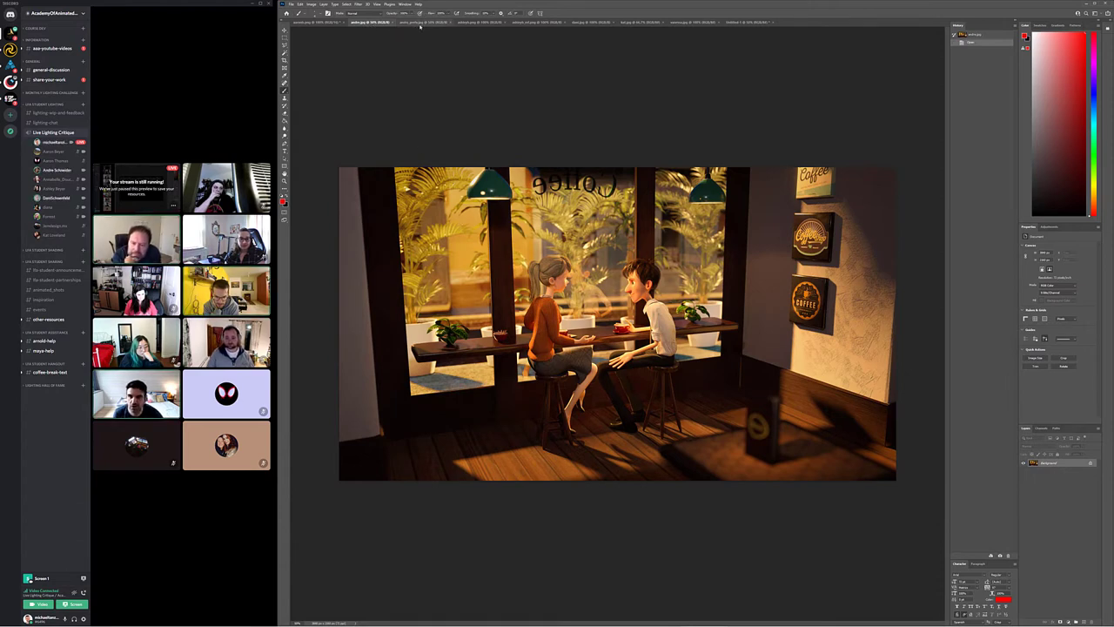
{"action": "left_click", "coordinate": [420, 23]}
{"action": "left_click", "coordinate": [377, 22]}
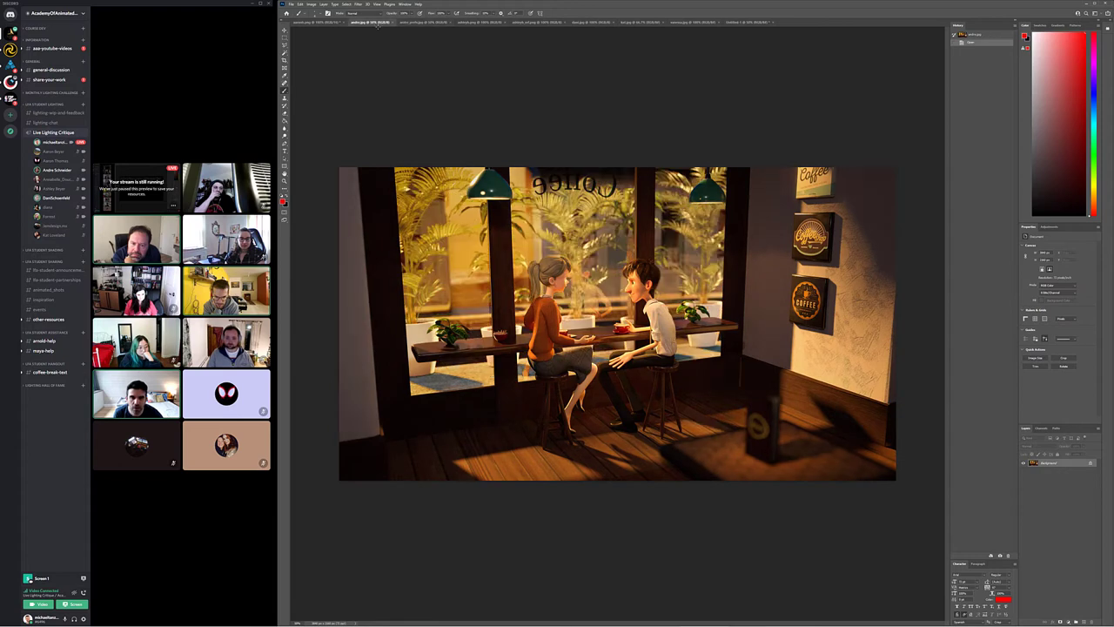
{"action": "left_click", "coordinate": [423, 23]}
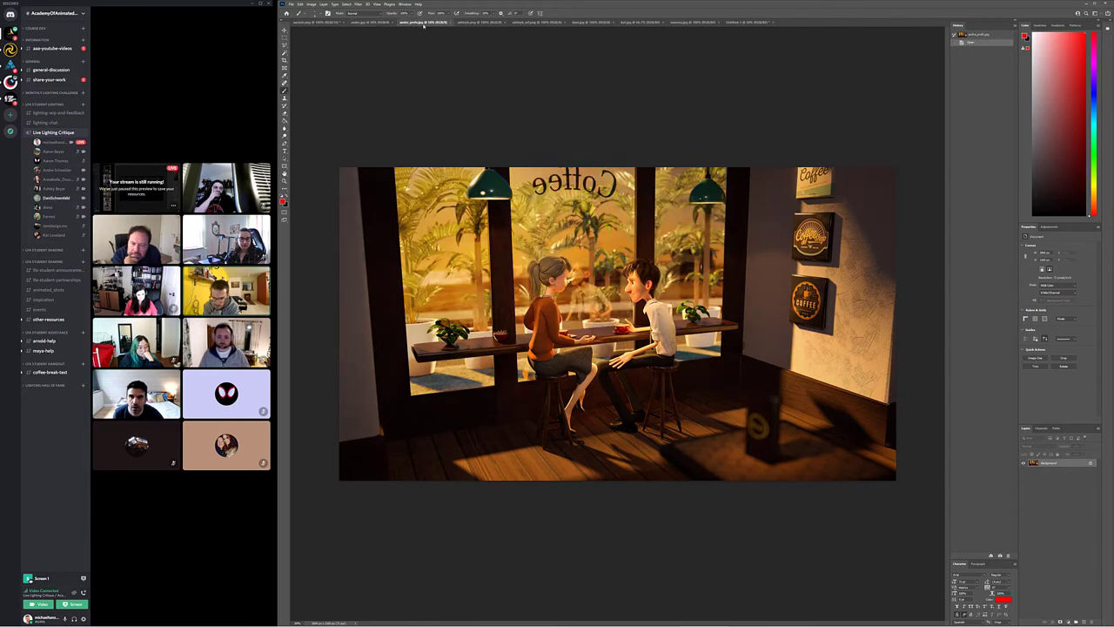
{"action": "left_click", "coordinate": [378, 23]}
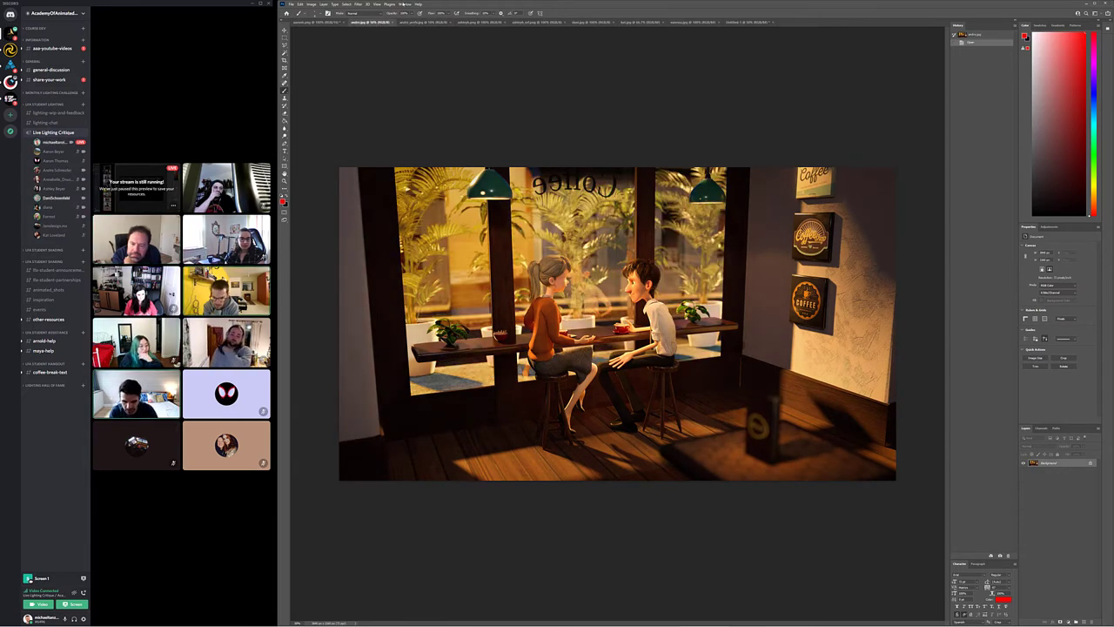
Apply a Color Balance adjustment to the first coffee shop render, shifting the midtones slightly from yellow toward blue.
{"action": "key", "text": "ctrl+b"}
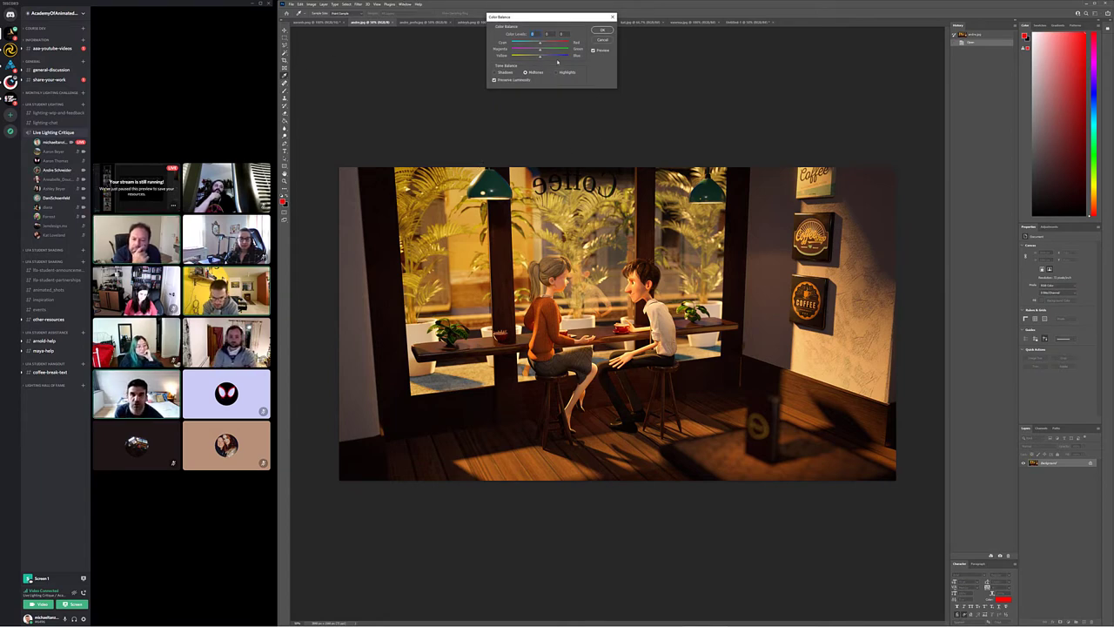
{"action": "left_click_drag", "start_coordinate": [540, 57], "coordinate": [556, 57]}
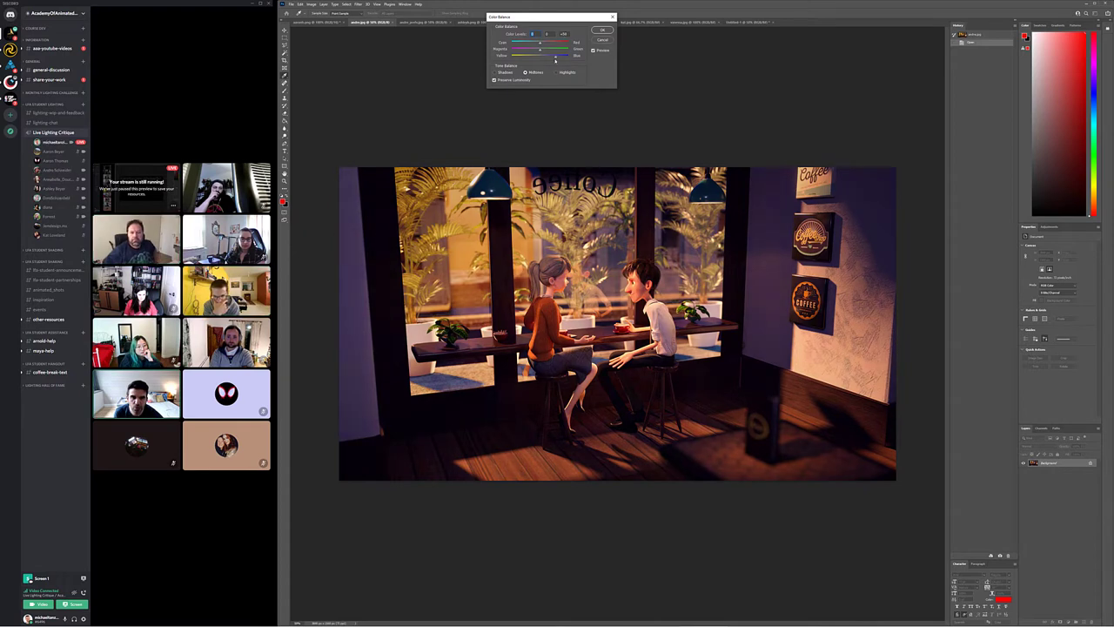
{"action": "left_click_drag", "start_coordinate": [557, 58], "coordinate": [546, 57]}
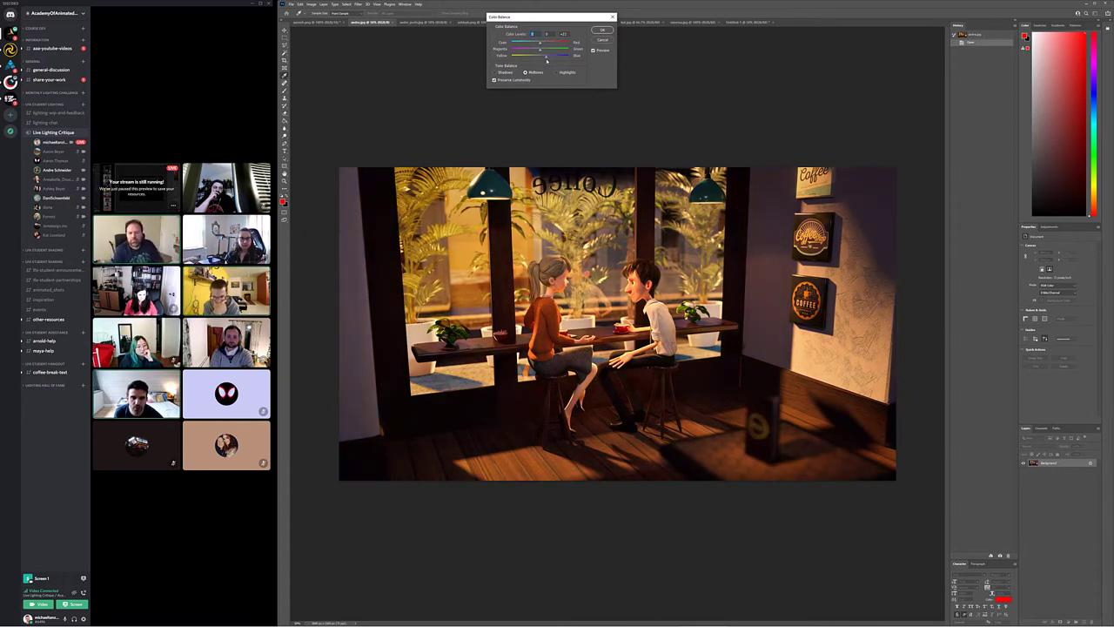
{"action": "double_click", "coordinate": [564, 33]}
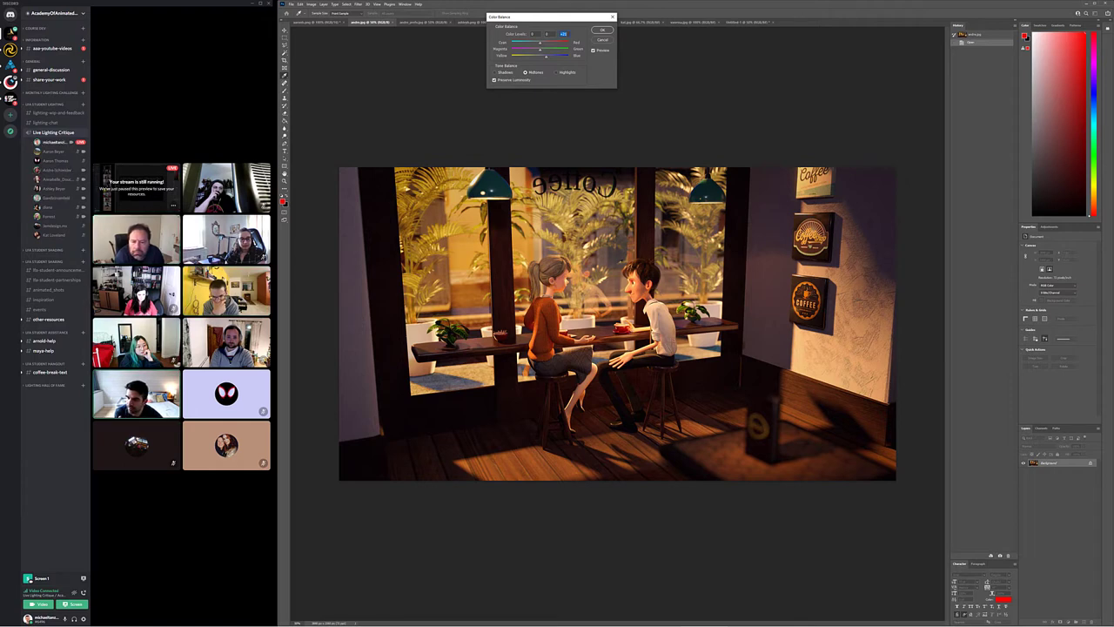
{"action": "left_click", "coordinate": [594, 51]}
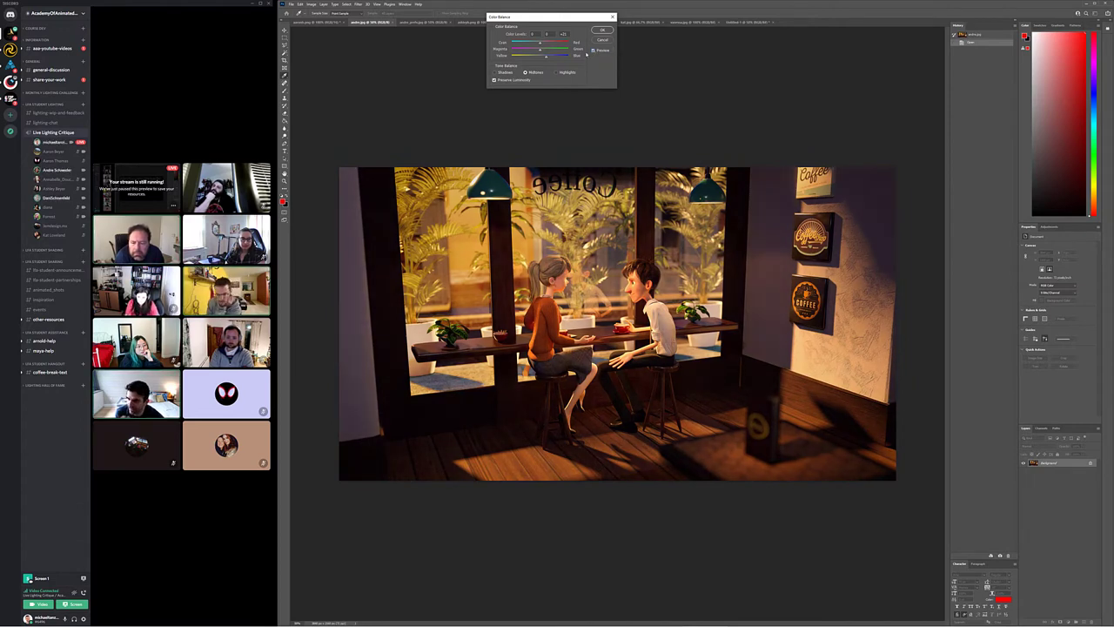
{"action": "left_click", "coordinate": [601, 31]}
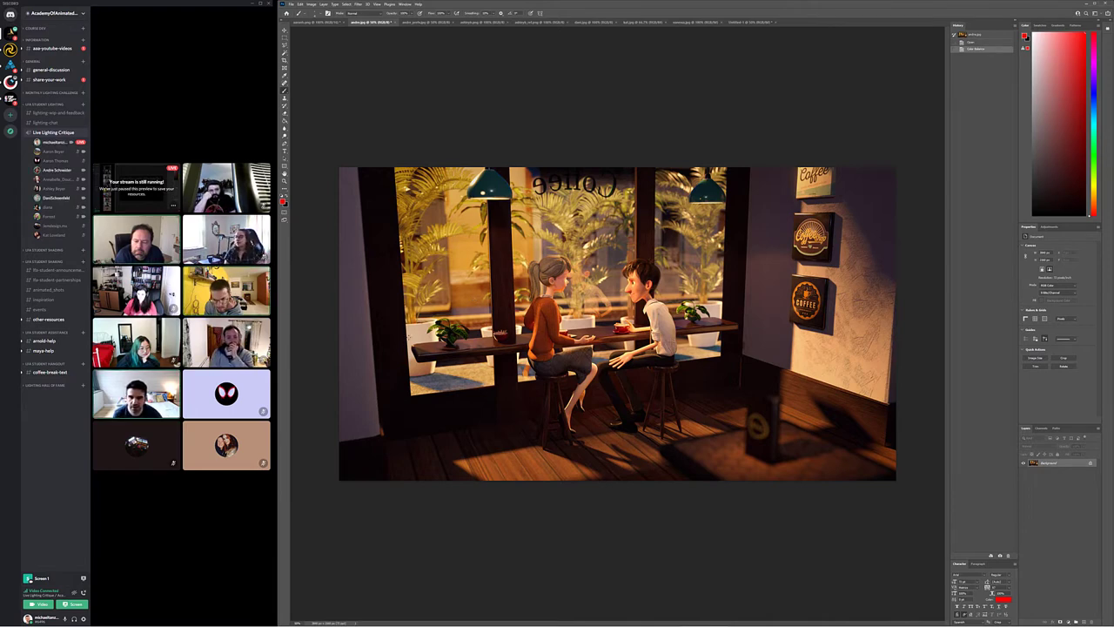
Draw straight red brush lines along the window counter and the lower window edge to mark their perspective.
{"action": "left_click", "coordinate": [383, 324], "text": "shift"}
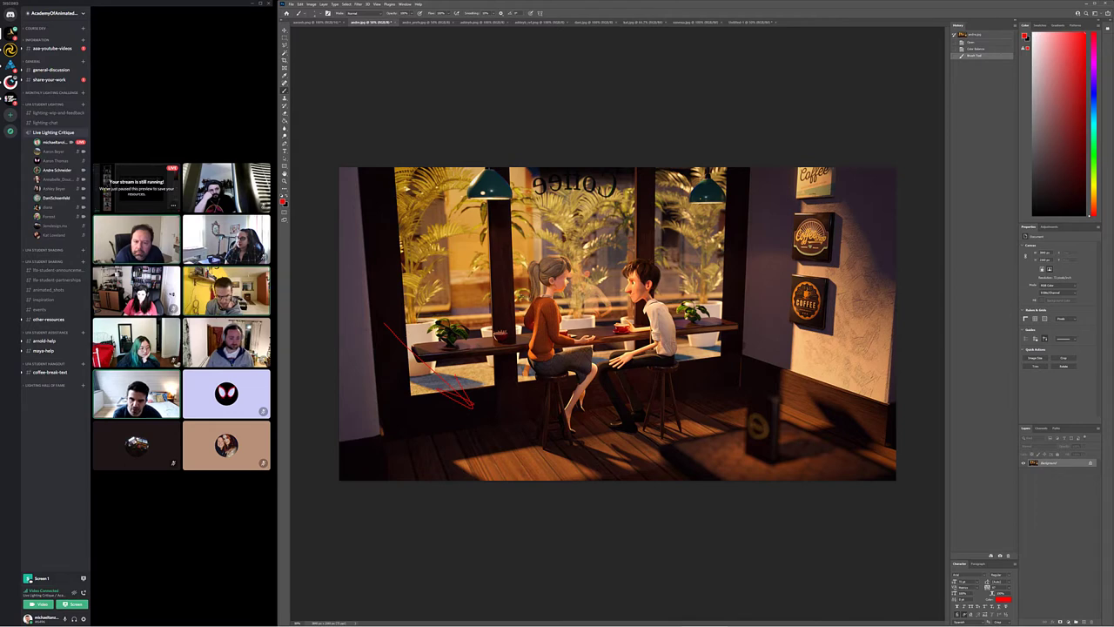
{"action": "left_click", "coordinate": [387, 343]}
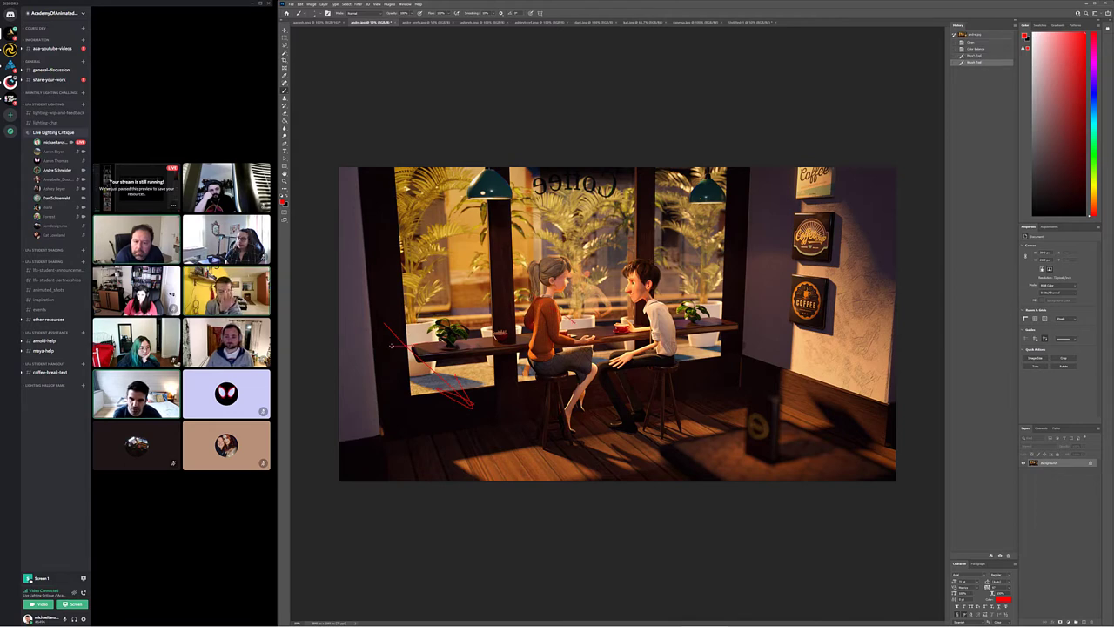
{"action": "left_click", "coordinate": [675, 328], "text": "shift"}
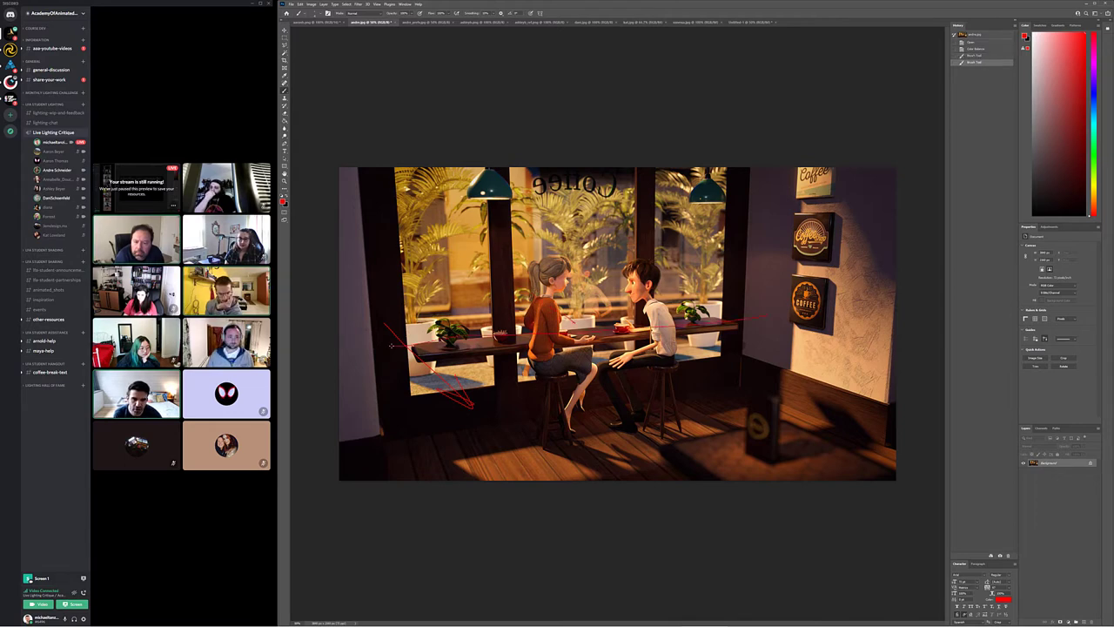
{"action": "left_click", "coordinate": [391, 346], "text": "shift"}
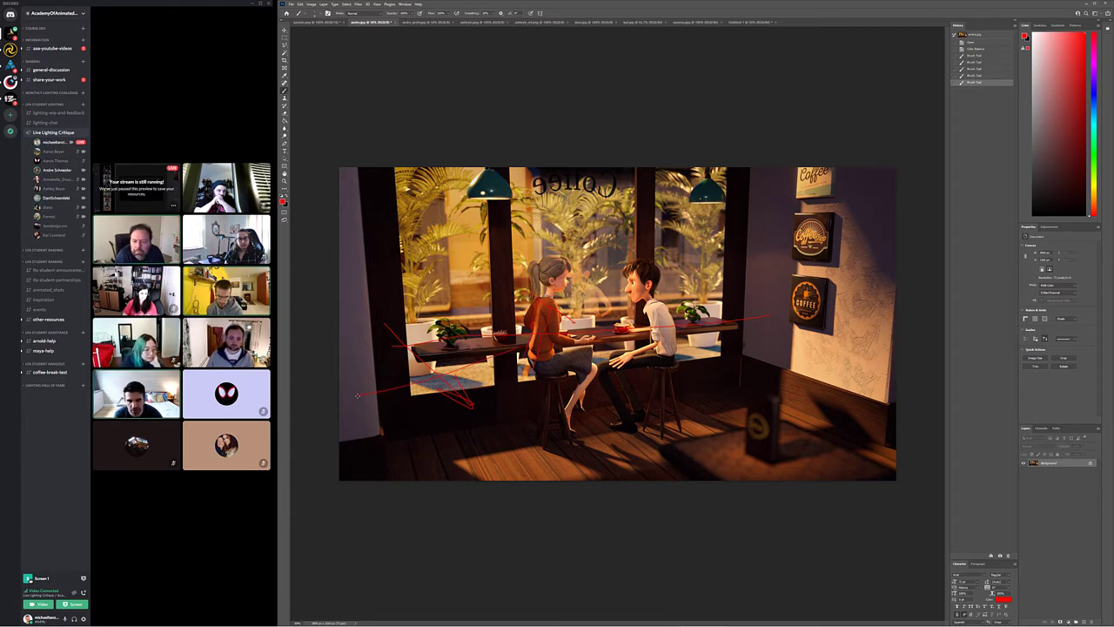
{"action": "left_click", "coordinate": [503, 359], "text": "shift"}
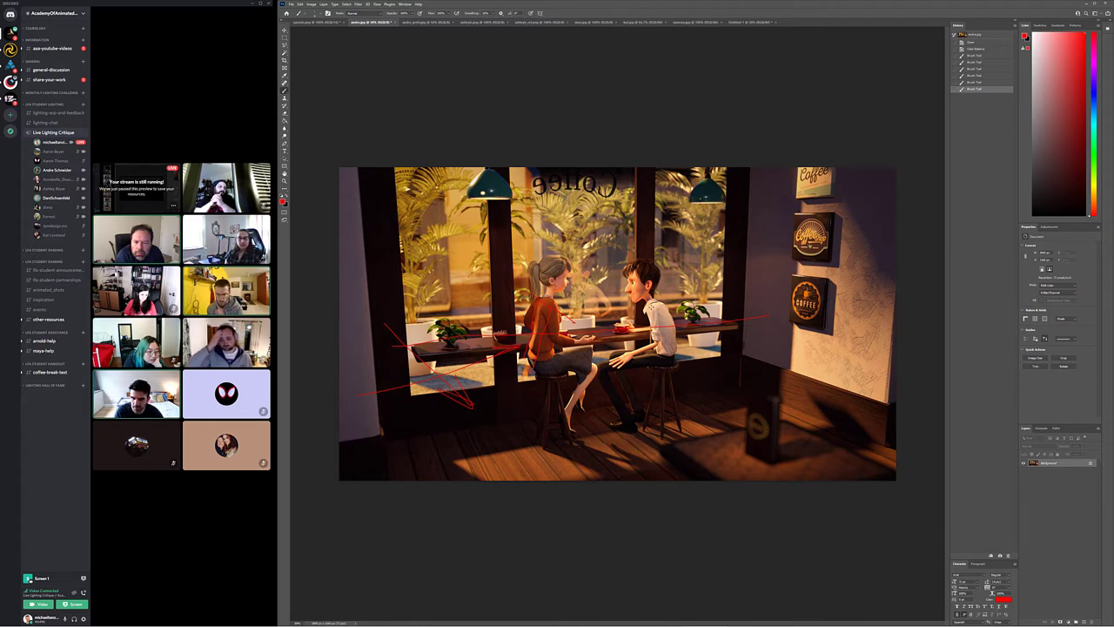
Undo all the red perspective strokes while keeping the colour balance adjustment.
{"action": "key", "text": "ctrl+z"}
{"action": "key", "text": "ctrl+z"}
{"action": "key", "text": "ctrl+z"}
{"action": "key", "text": "ctrl+z"}
{"action": "key", "text": "ctrl+z"}
{"action": "key", "text": "ctrl+z"}
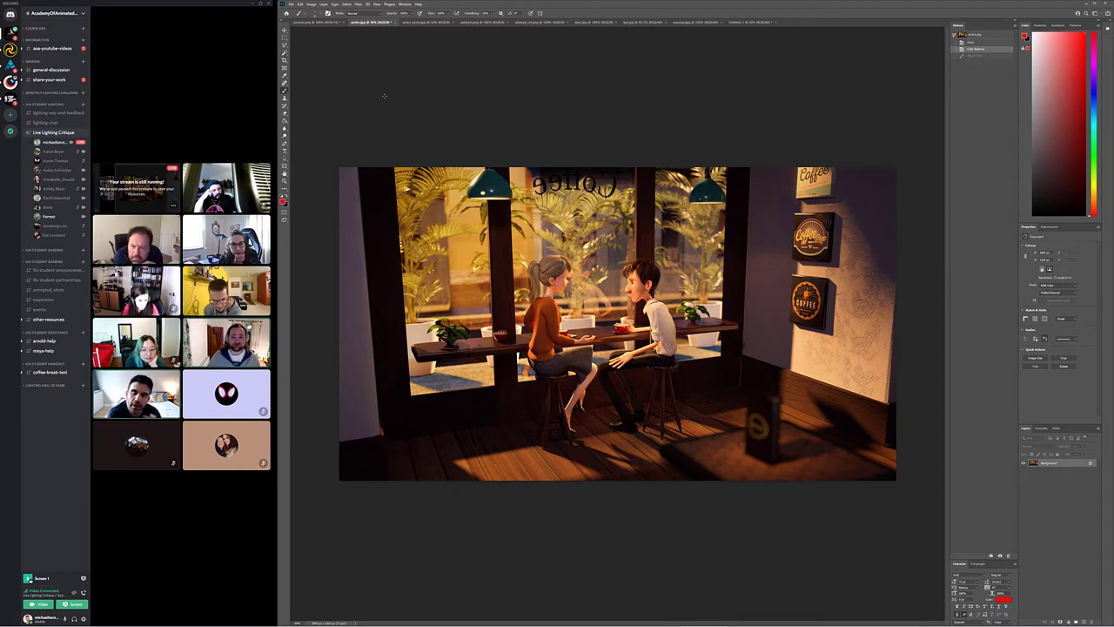
Mark the undersides of the two green hanging lamps with red brush strokes.
{"action": "key", "text": "ctrl+shift+z"}
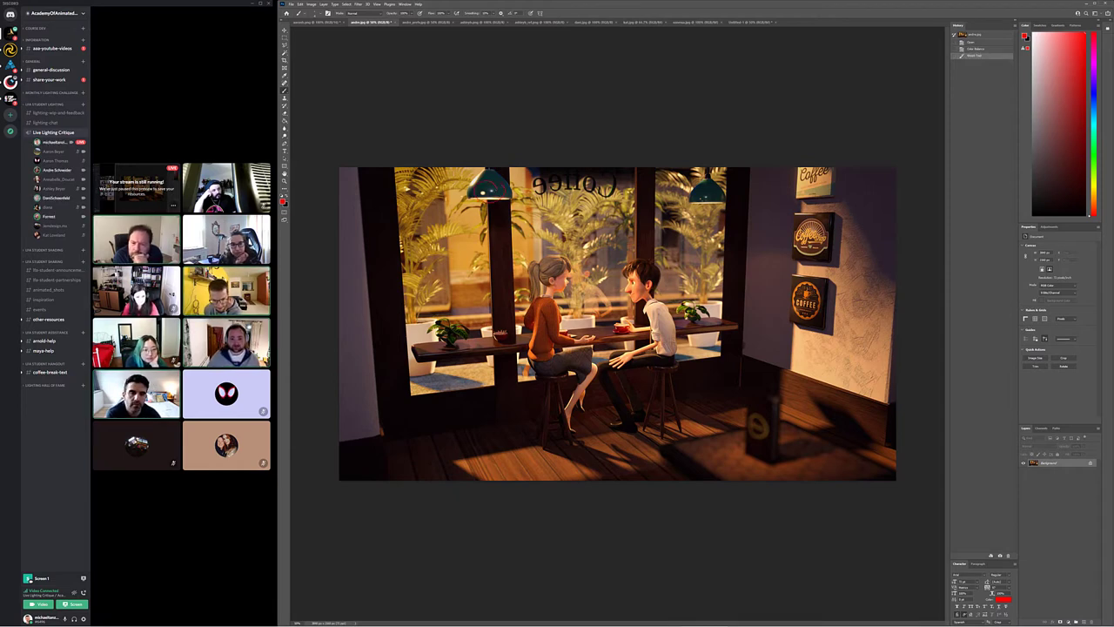
{"action": "left_click", "coordinate": [701, 196]}
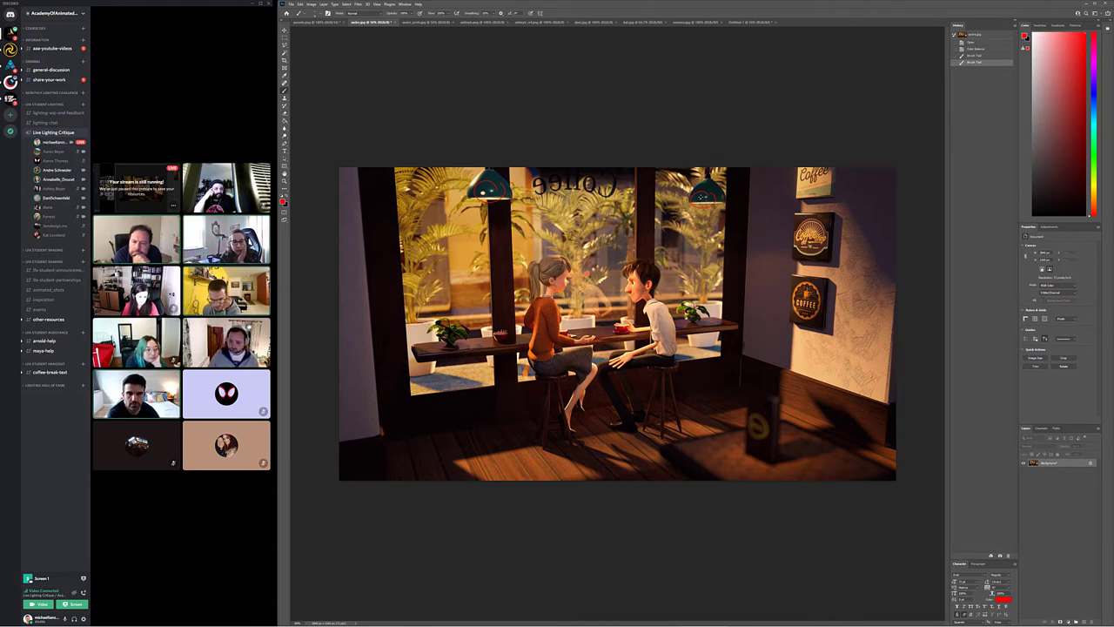
Circle the mirrored Coffee lettering on the window in red, and undo that circle and the extra strokes.
{"action": "left_click_drag", "start_coordinate": [519, 174], "coordinate": [618, 194]}
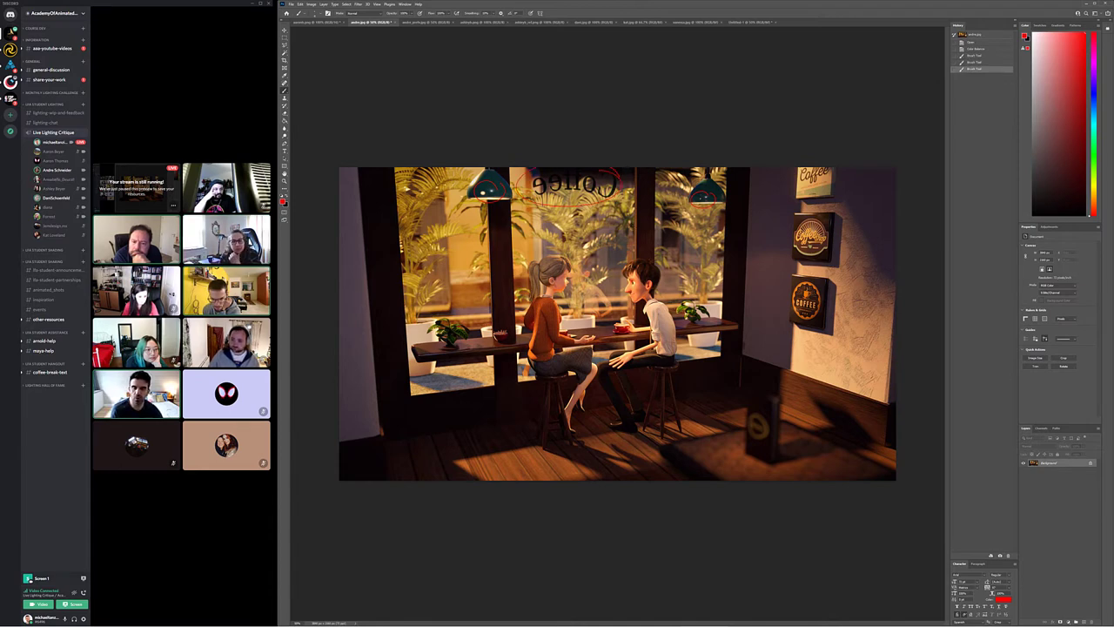
{"action": "key", "text": "ctrl+z"}
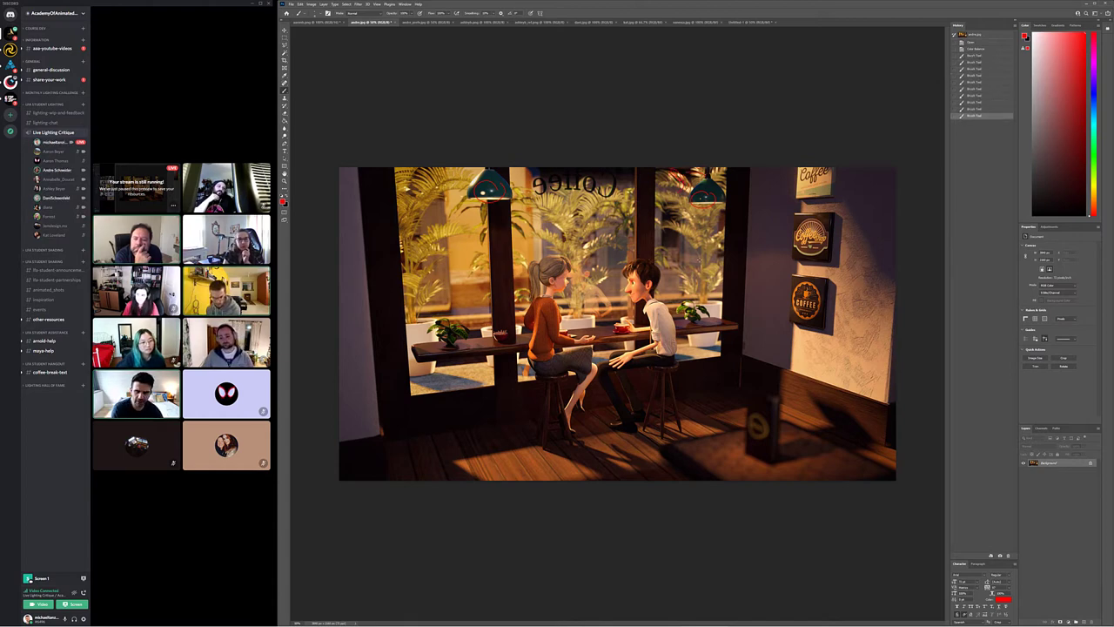
{"action": "key", "text": "ctrl+z"}
{"action": "key", "text": "ctrl+z"}
{"action": "key", "text": "ctrl+z"}
{"action": "key", "text": "ctrl+z"}
{"action": "key", "text": "ctrl+z"}
{"action": "key", "text": "ctrl+z"}
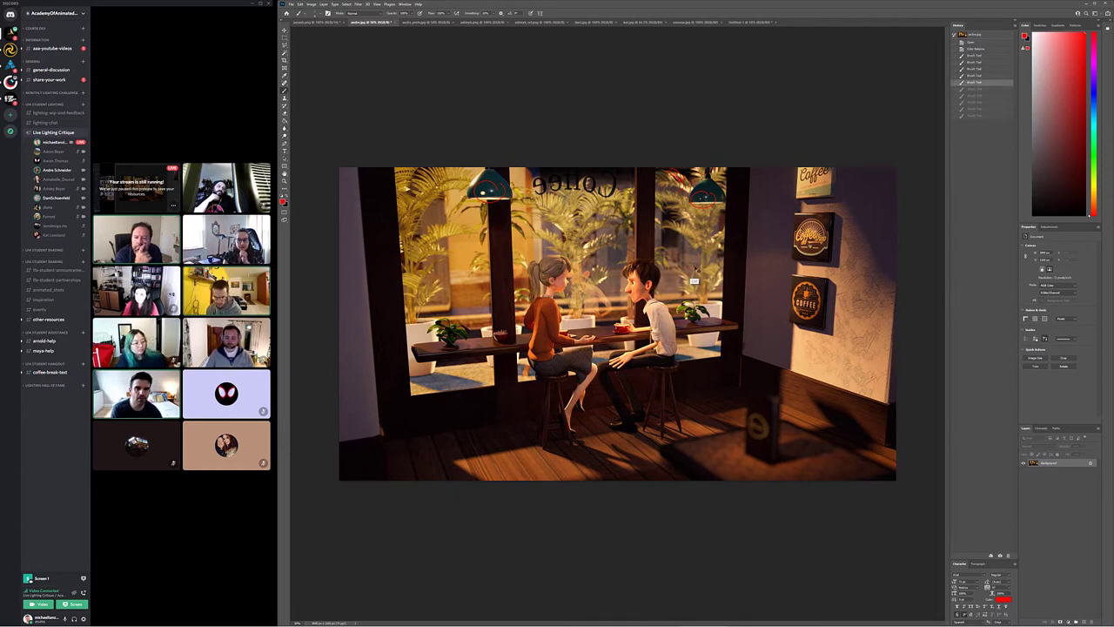
{"action": "key", "text": "ctrl+z"}
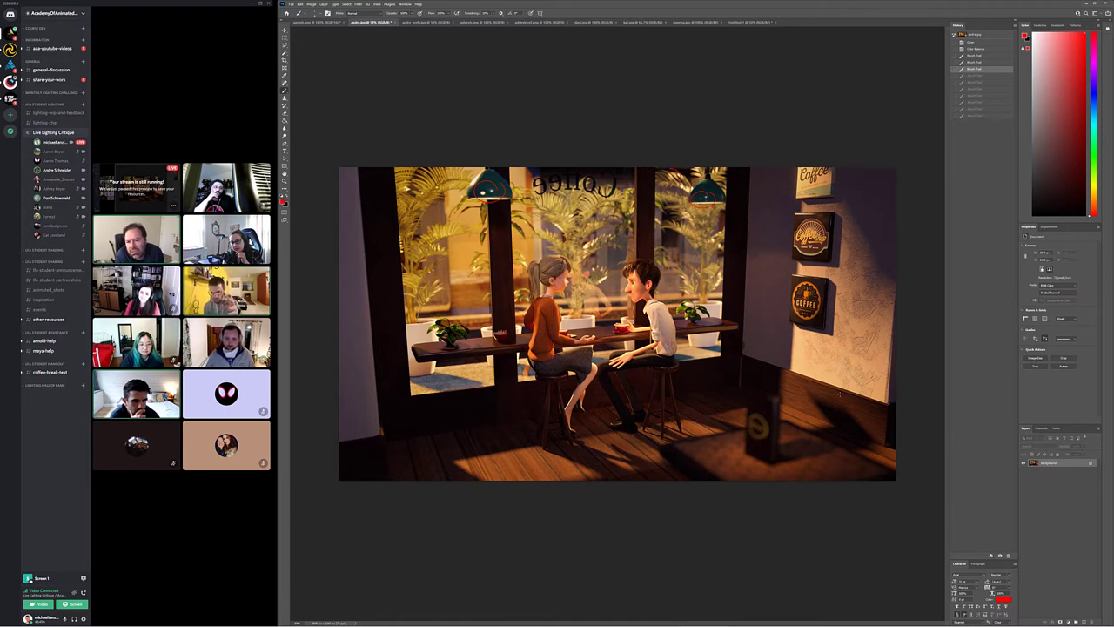
Outline the dark shadow on the floor and wall base behind the table sign in red, and undo the outline.
{"action": "mouse_move", "coordinate": [815, 413]}
{"action": "left_mouse_down"}
{"action": "mouse_move", "coordinate": [870, 446]}
{"action": "mouse_move", "coordinate": [821, 463]}
{"action": "left_mouse_up"}
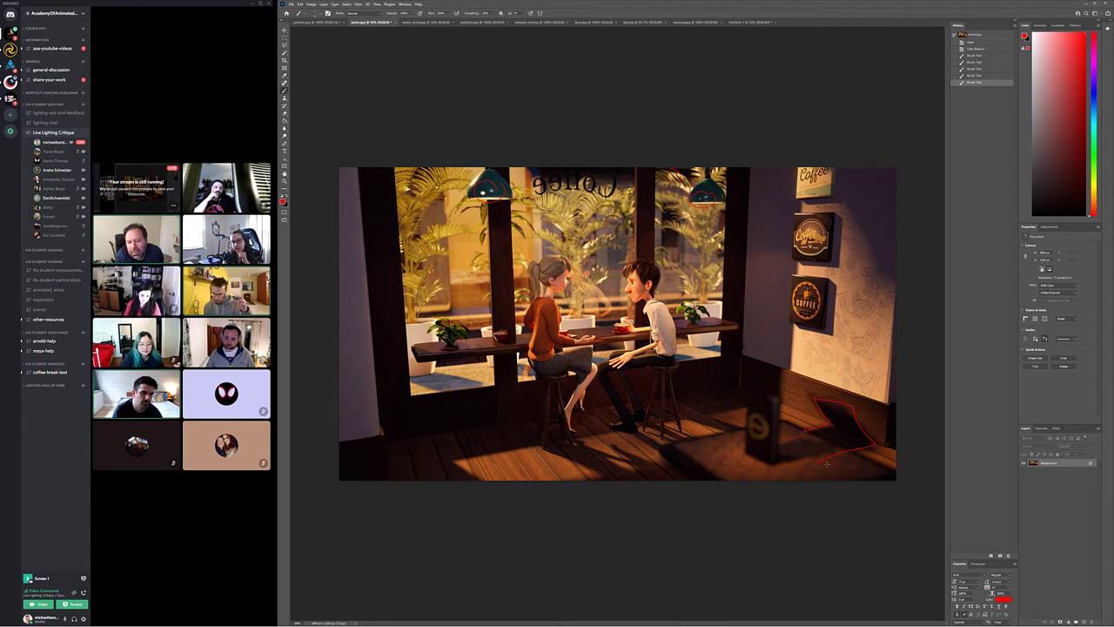
{"action": "key", "text": "ctrl+z"}
{"action": "key", "text": "ctrl+z"}
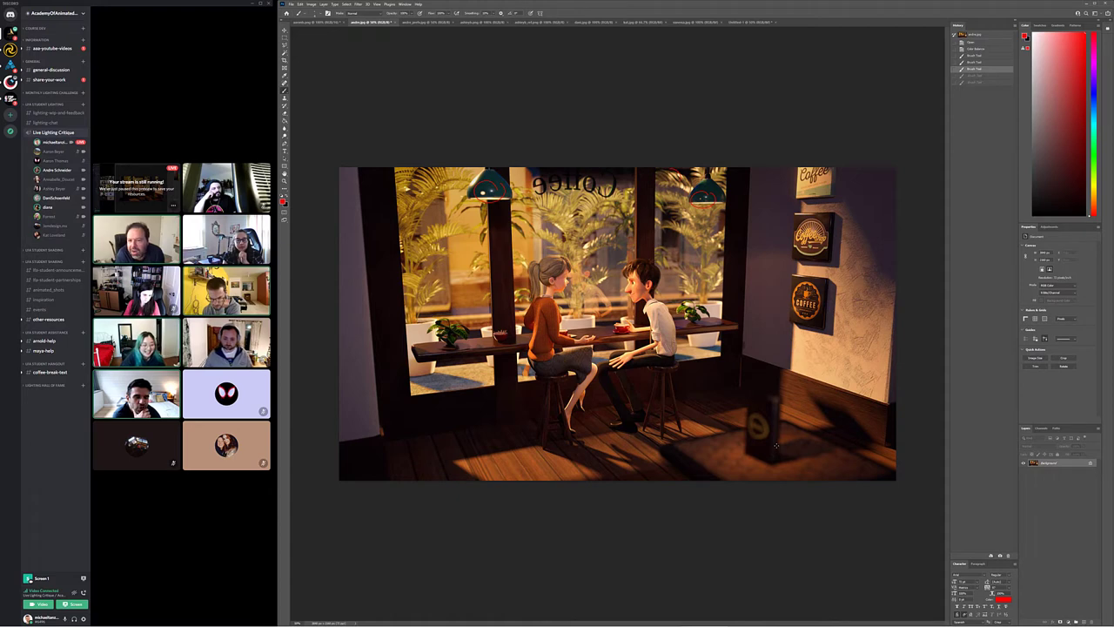
Draw short red strokes beside the blurred table sign and around the man's shoes, and undo them.
{"action": "mouse_move", "coordinate": [777, 445]}
{"action": "left_mouse_down"}
{"action": "mouse_move", "coordinate": [827, 401]}
{"action": "mouse_move", "coordinate": [857, 422]}
{"action": "mouse_move", "coordinate": [776, 446]}
{"action": "mouse_move", "coordinate": [800, 461]}
{"action": "left_mouse_up"}
{"action": "key", "text": "ctrl+z"}
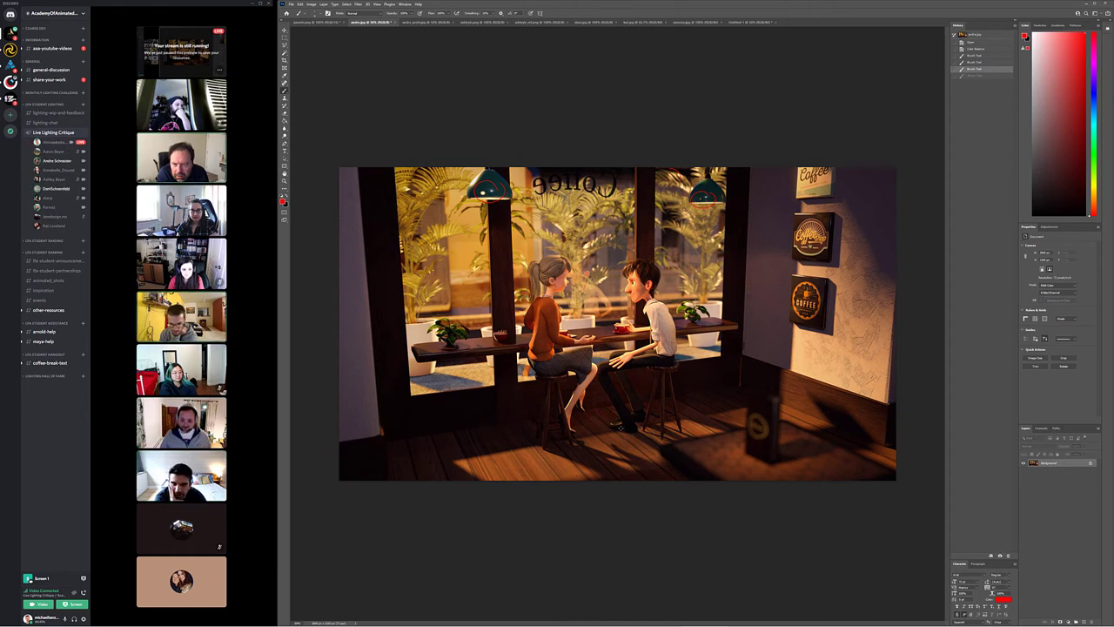
{"action": "key", "text": "ctrl+shift+z"}
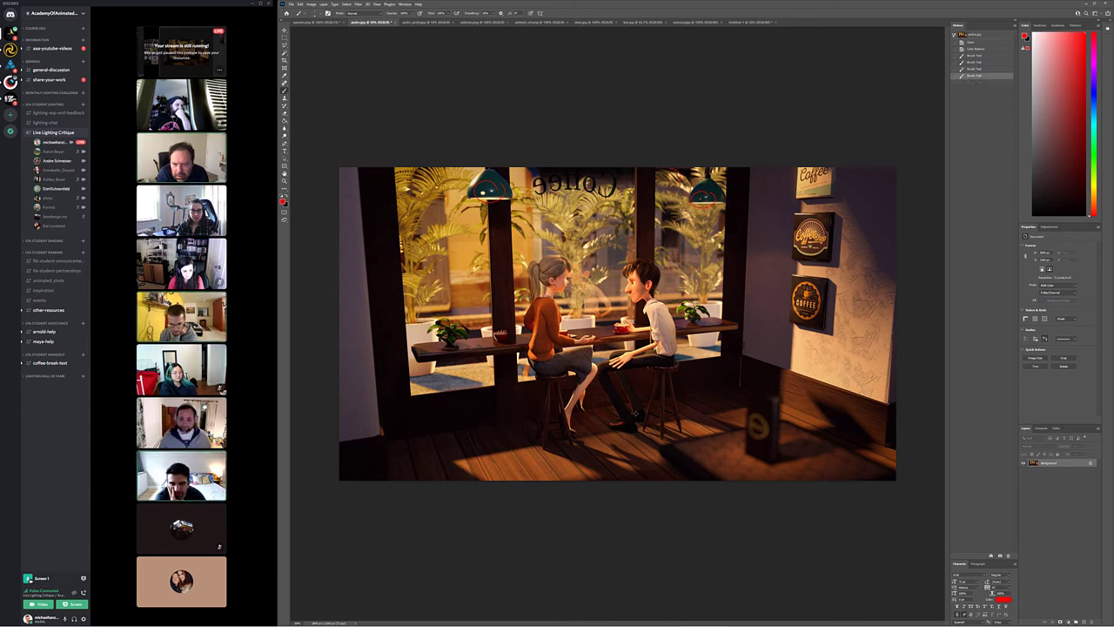
{"action": "key", "text": "ctrl+shift+z"}
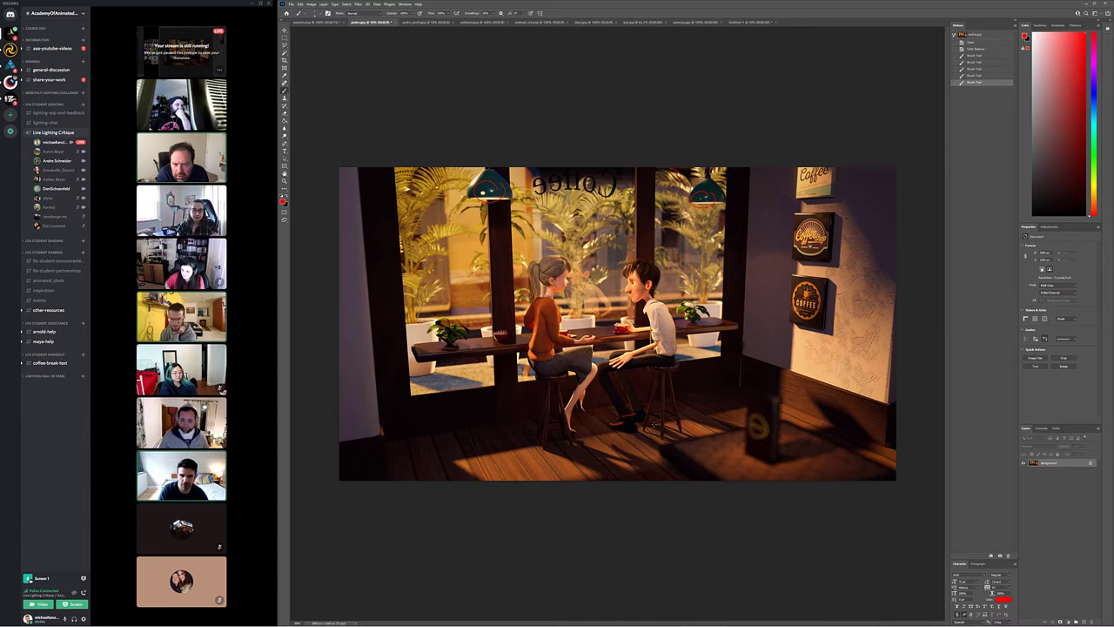
{"action": "key", "text": "ctrl+z"}
{"action": "key", "text": "ctrl+z"}
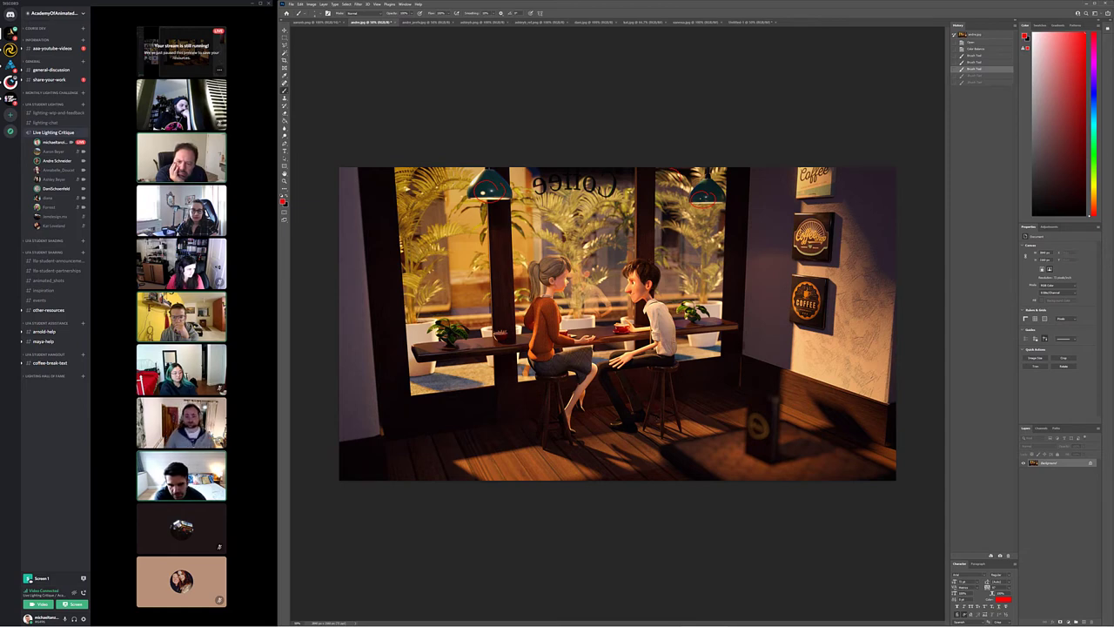
Outline the dark wall panel beneath the windows, from the near wall corner to the far one, in red.
{"action": "mouse_move", "coordinate": [391, 400]}
{"action": "left_mouse_down"}
{"action": "mouse_move", "coordinate": [740, 362]}
{"action": "mouse_move", "coordinate": [383, 400]}
{"action": "mouse_move", "coordinate": [435, 427]}
{"action": "mouse_move", "coordinate": [522, 411]}
{"action": "left_mouse_up"}
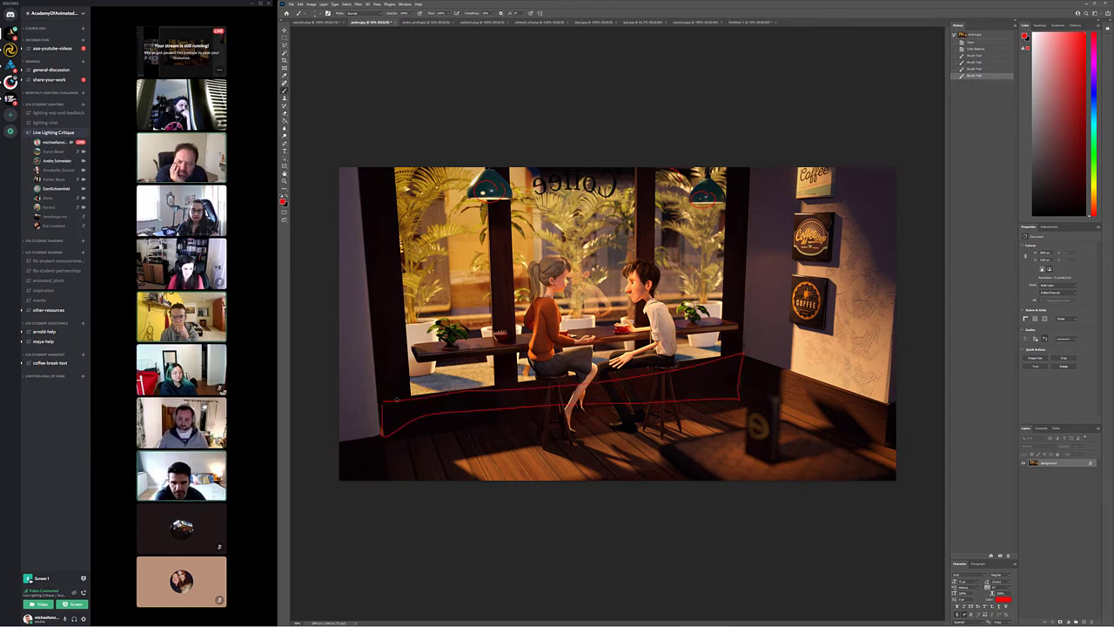
Undo the red outline around the dark wall panel beneath the windows.
{"action": "key", "text": "ctrl+z"}
{"action": "key", "text": "ctrl+z"}
{"action": "key", "text": "ctrl+z"}
{"action": "key", "text": "ctrl+z"}
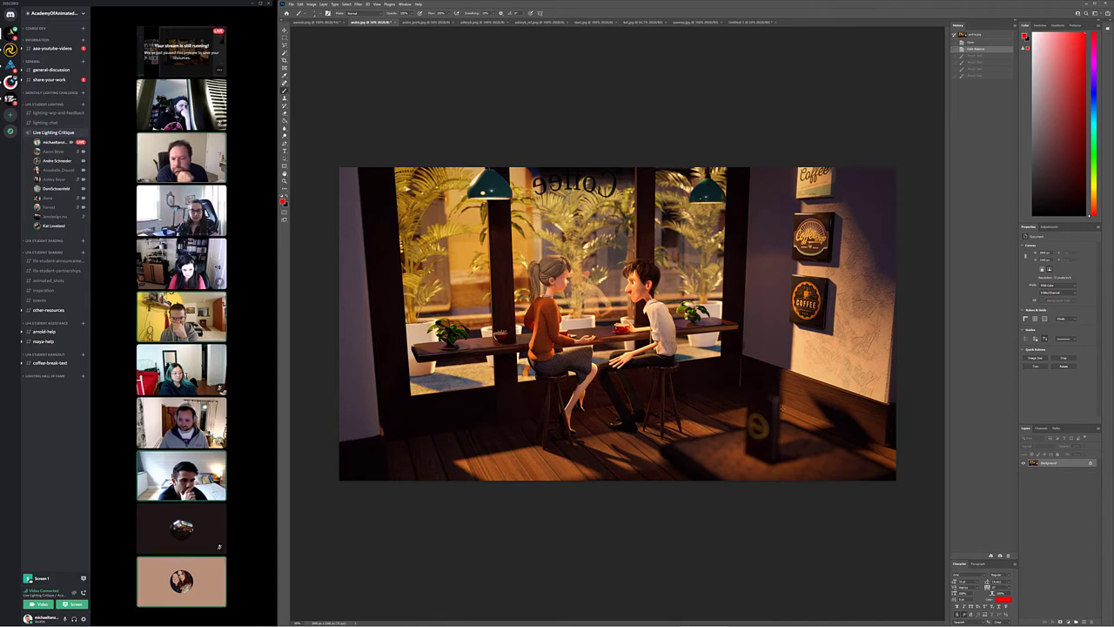
Circle the dark corner beside the counter and draw a vertical line down through the wall posters in red, undoing each mark.
{"action": "left_click_drag", "start_coordinate": [745, 342], "coordinate": [757, 392]}
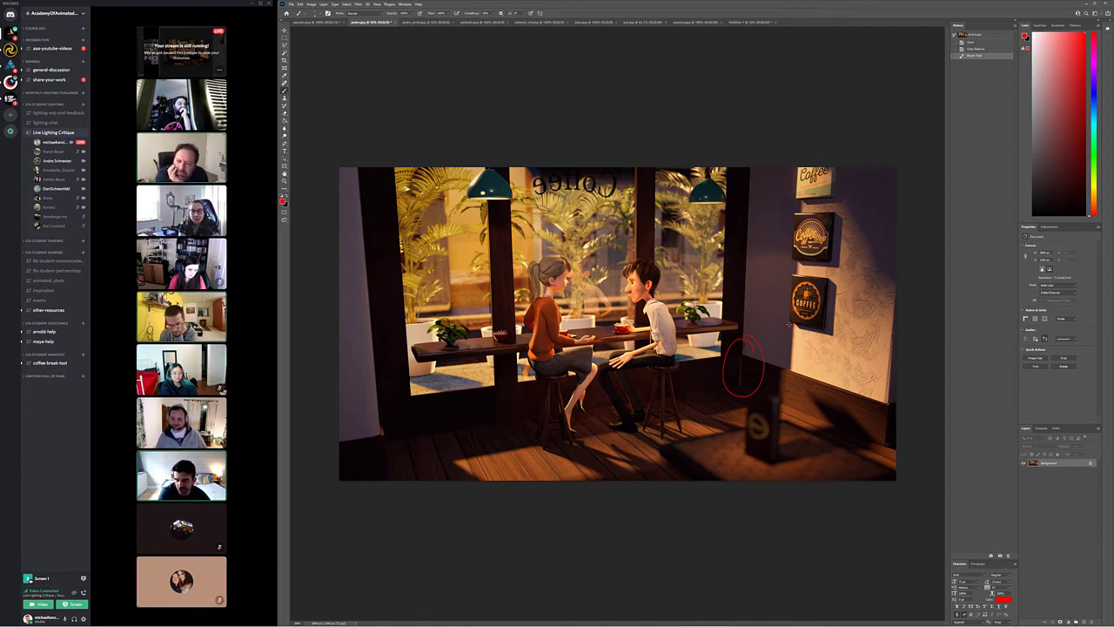
{"action": "key", "text": "ctrl+z"}
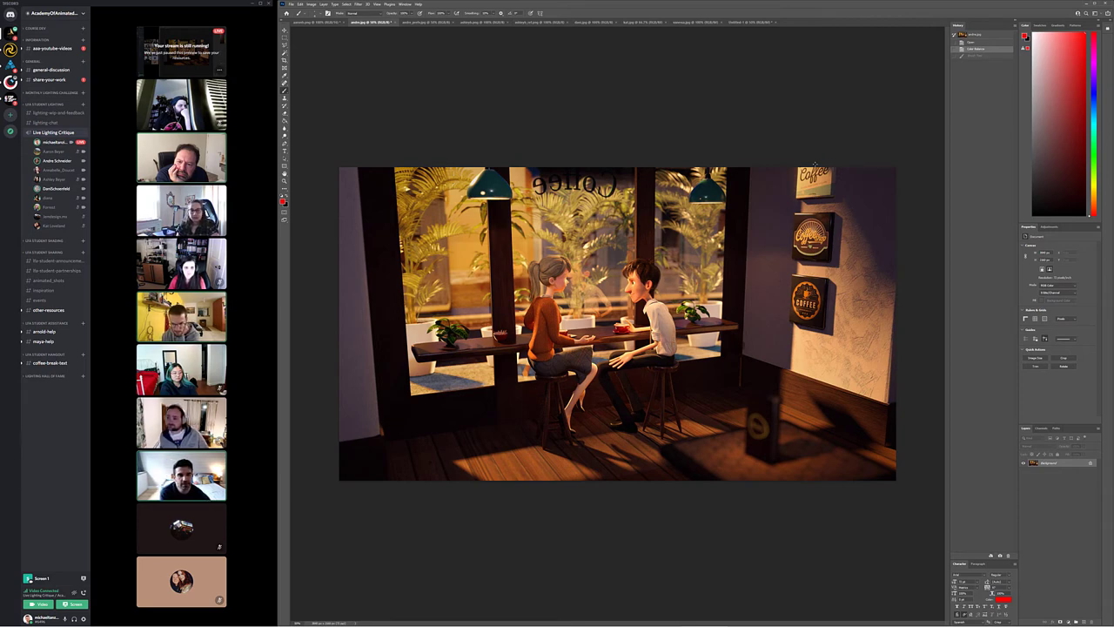
{"action": "left_click_drag", "start_coordinate": [803, 200], "coordinate": [806, 357]}
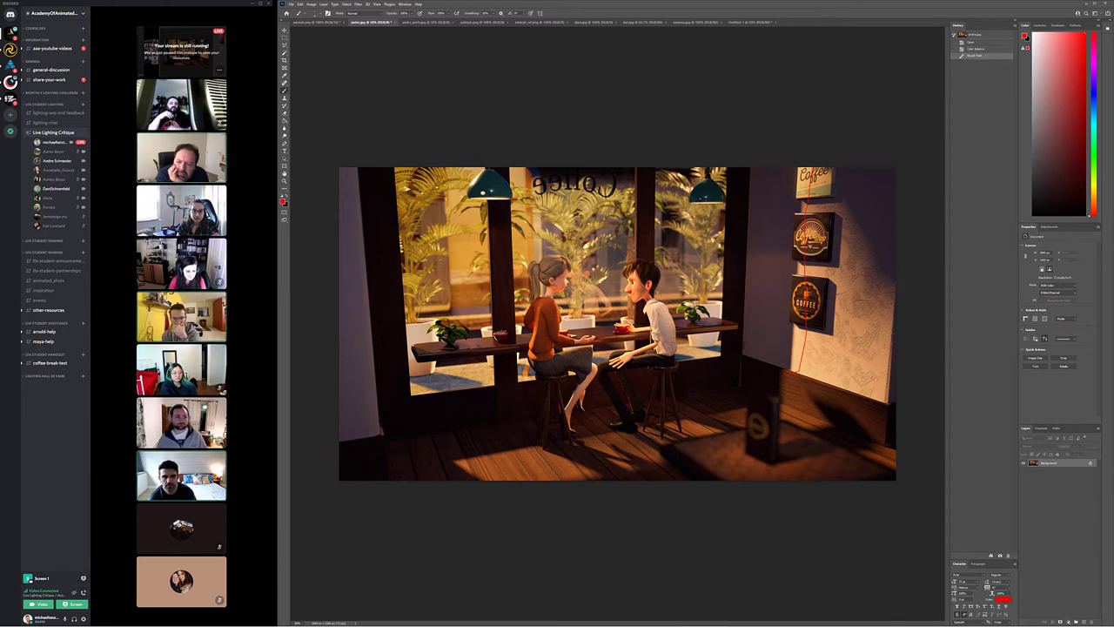
{"action": "key", "text": "ctrl+z"}
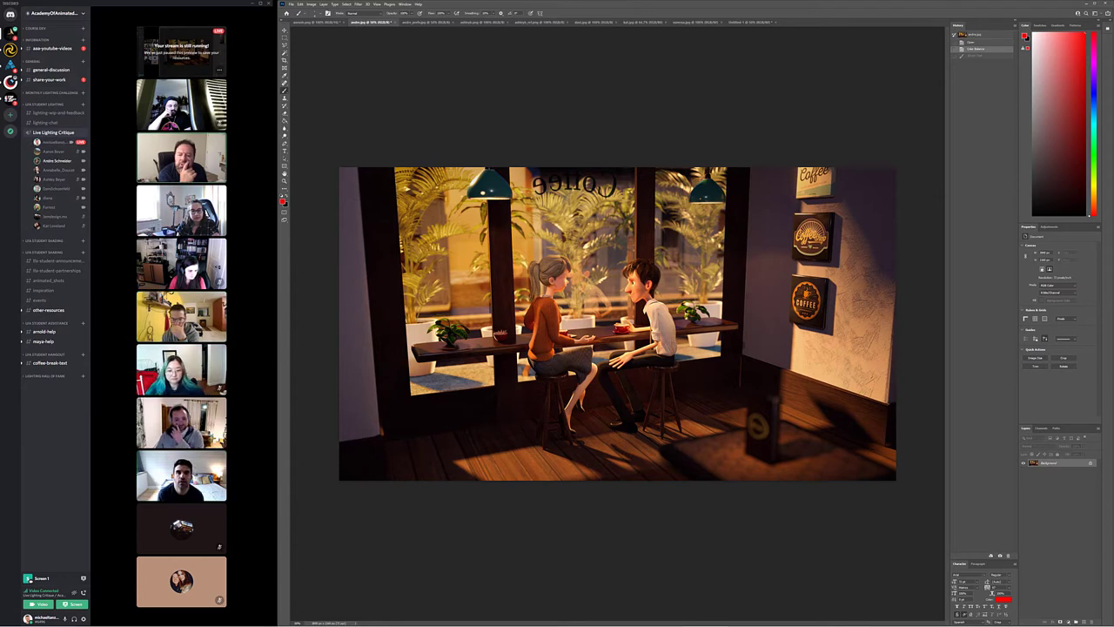
Compare the rainy pink neon render of the armed character with its reference board.
{"action": "left_click", "coordinate": [483, 22]}
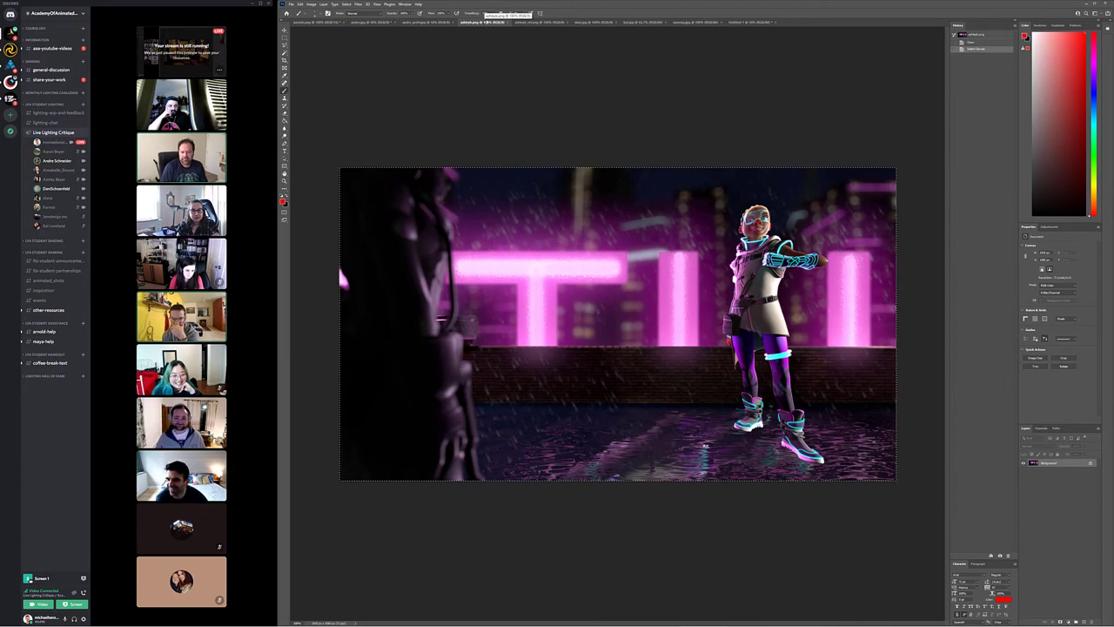
{"action": "left_click", "coordinate": [528, 23]}
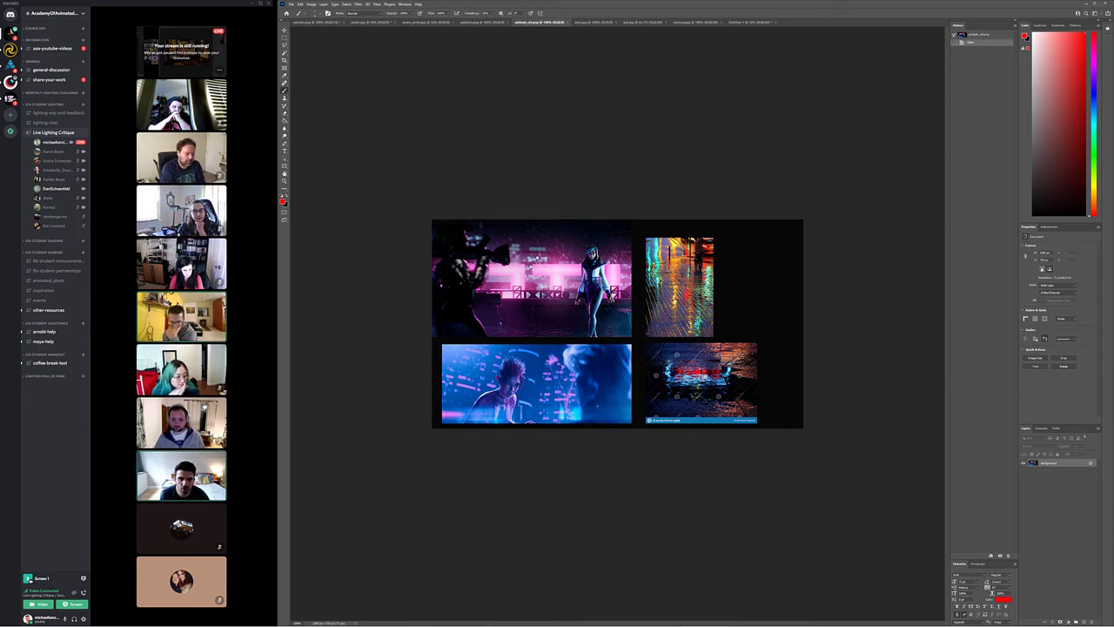
{"action": "left_click", "coordinate": [483, 21]}
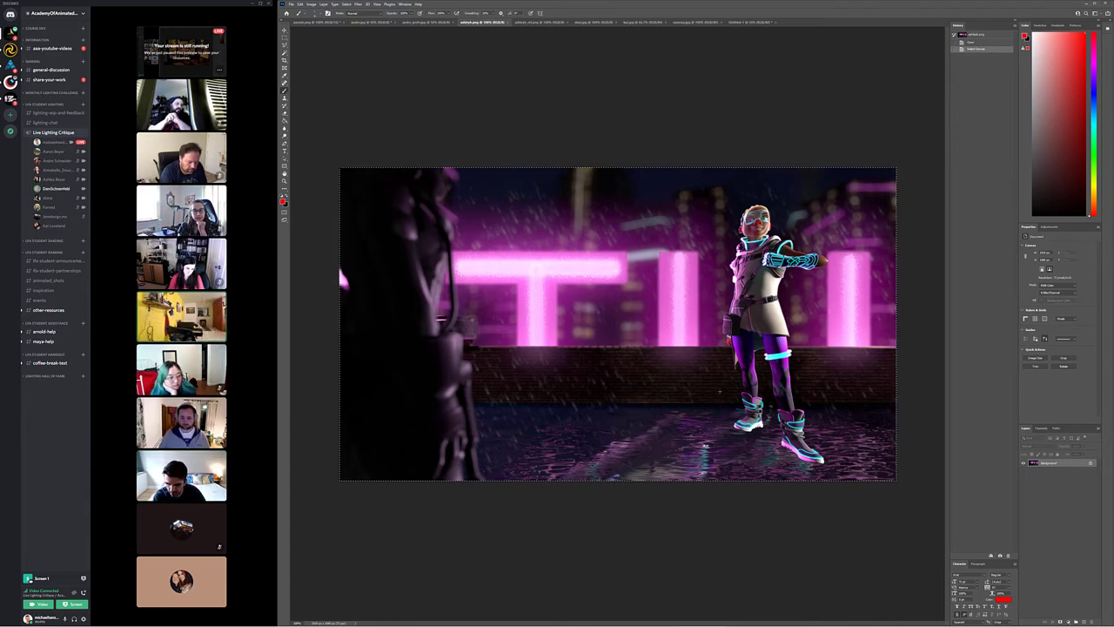
Resize the neon render to a height of 1240 pixels, keeping its width at 1920 pixels.
{"action": "left_click", "coordinate": [311, 4]}
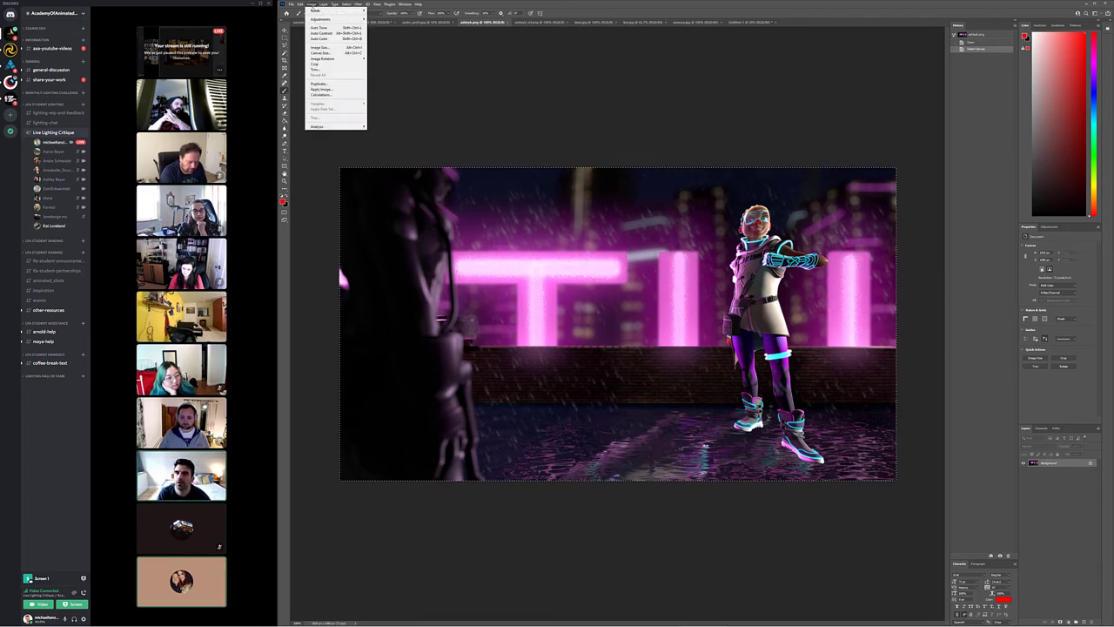
{"action": "left_click", "coordinate": [320, 47]}
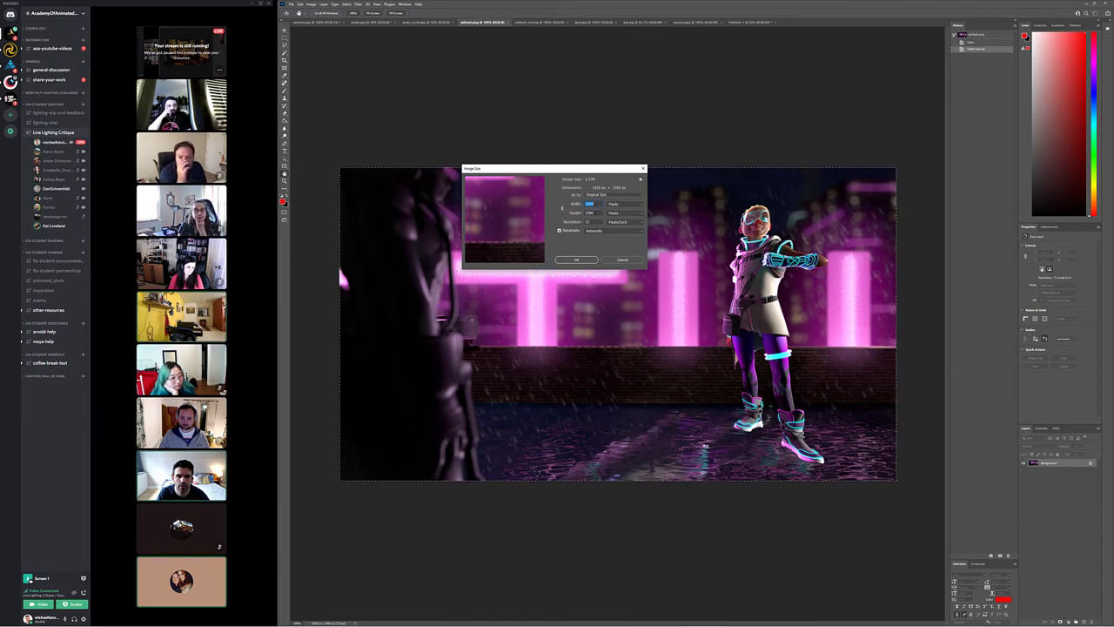
{"action": "key", "text": "Tab"}
{"action": "type", "text": "1244"}
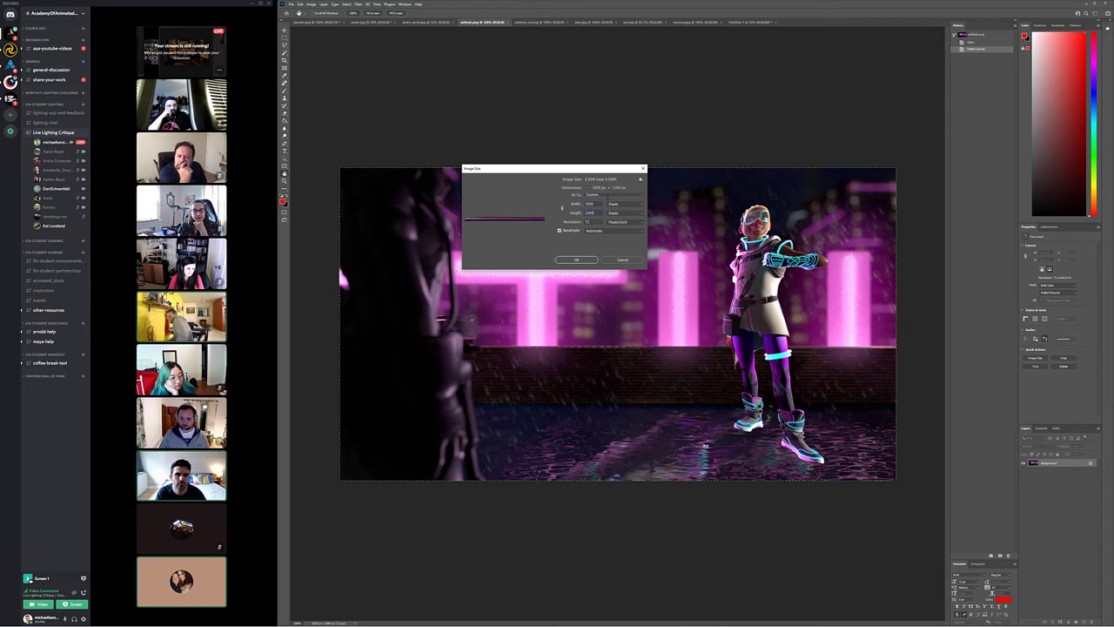
{"action": "key", "text": "Return"}
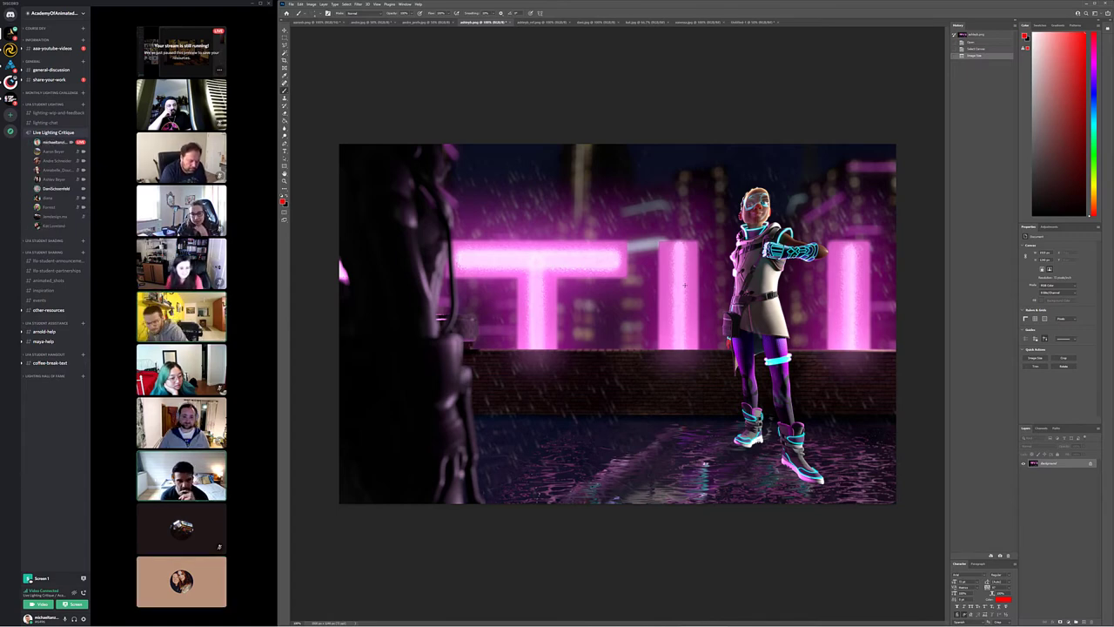
Compare the neon render before and after the resize, finishing on the resized version.
{"action": "left_click", "coordinate": [973, 49]}
{"action": "left_click", "coordinate": [981, 55]}
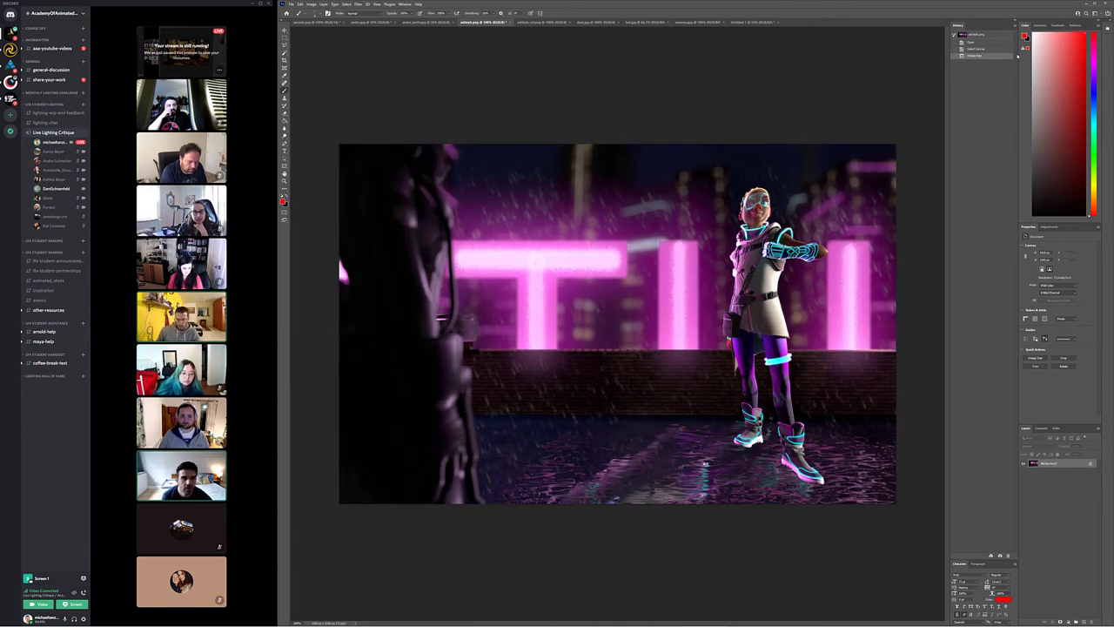
{"action": "left_click", "coordinate": [975, 50]}
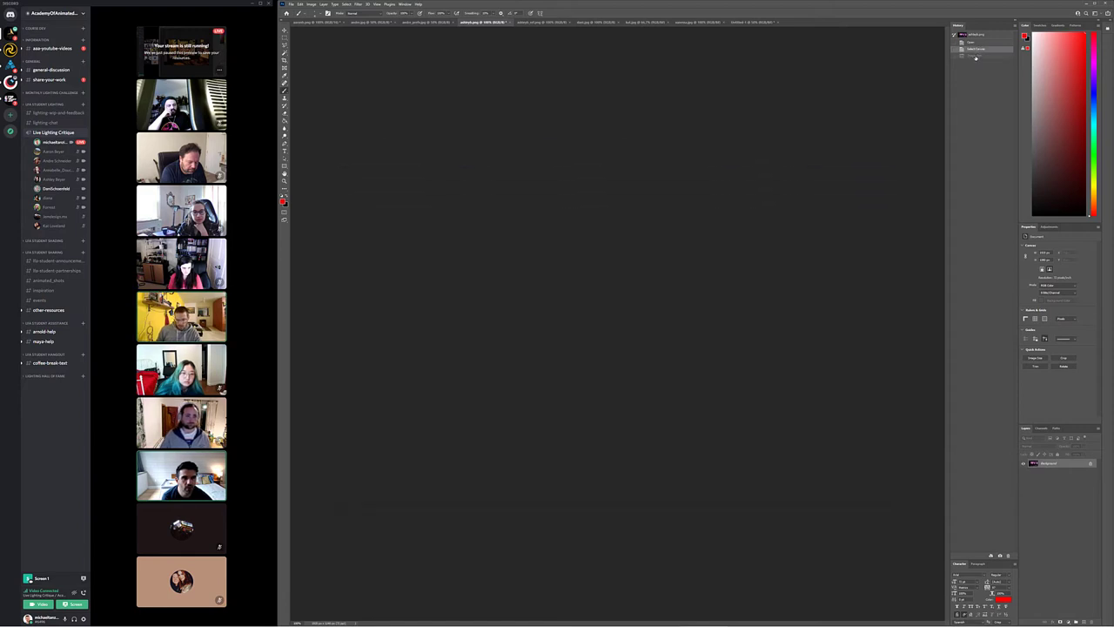
{"action": "left_click", "coordinate": [976, 56]}
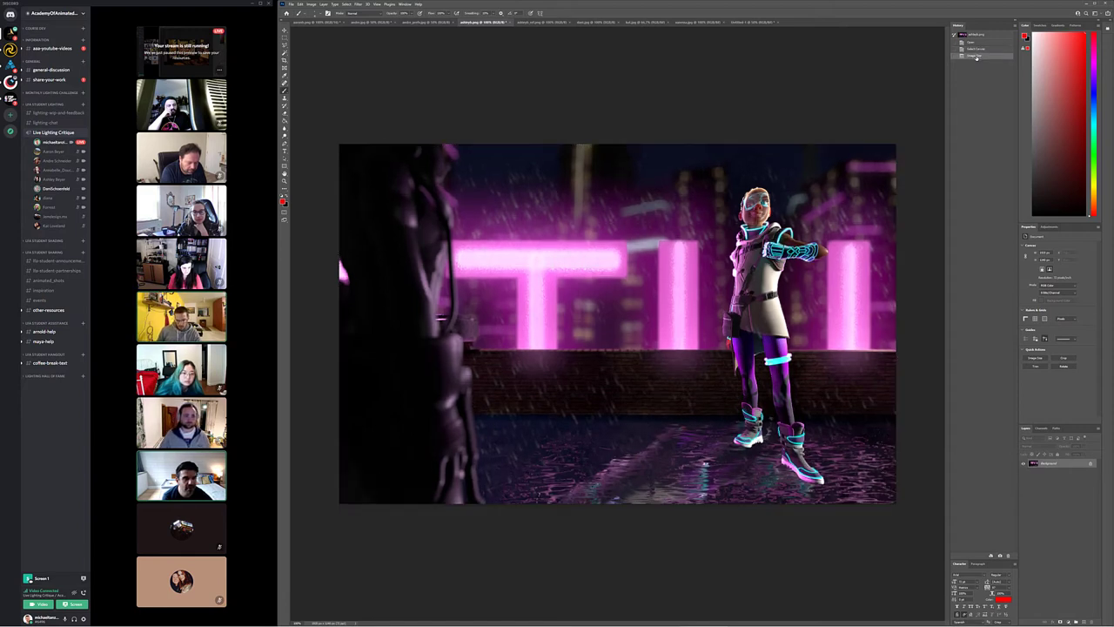
{"action": "left_click", "coordinate": [978, 49]}
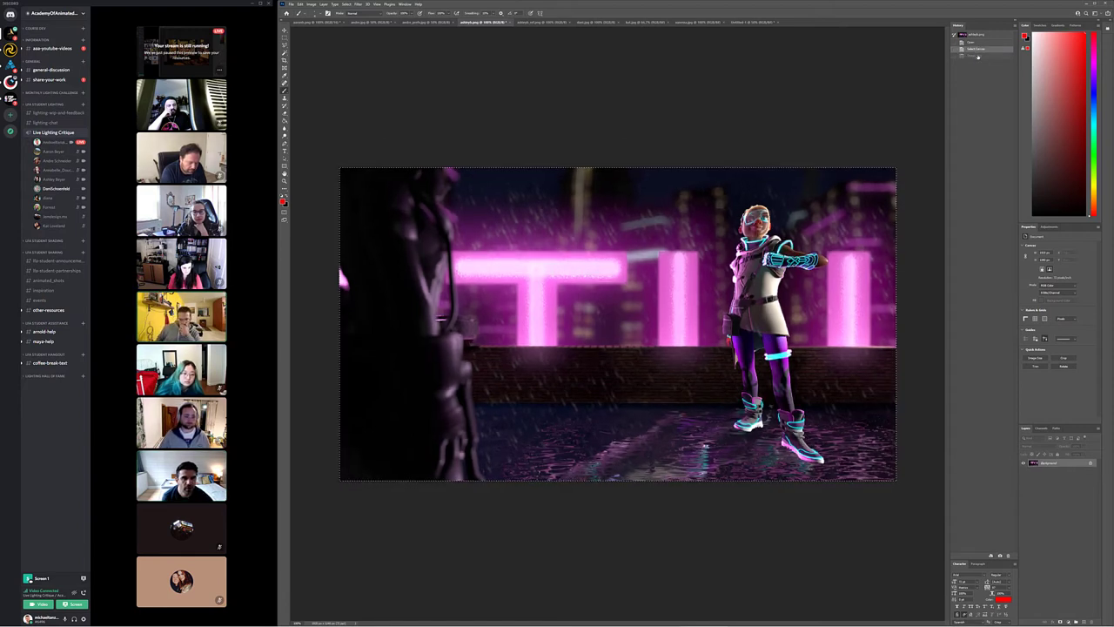
{"action": "left_click", "coordinate": [976, 56]}
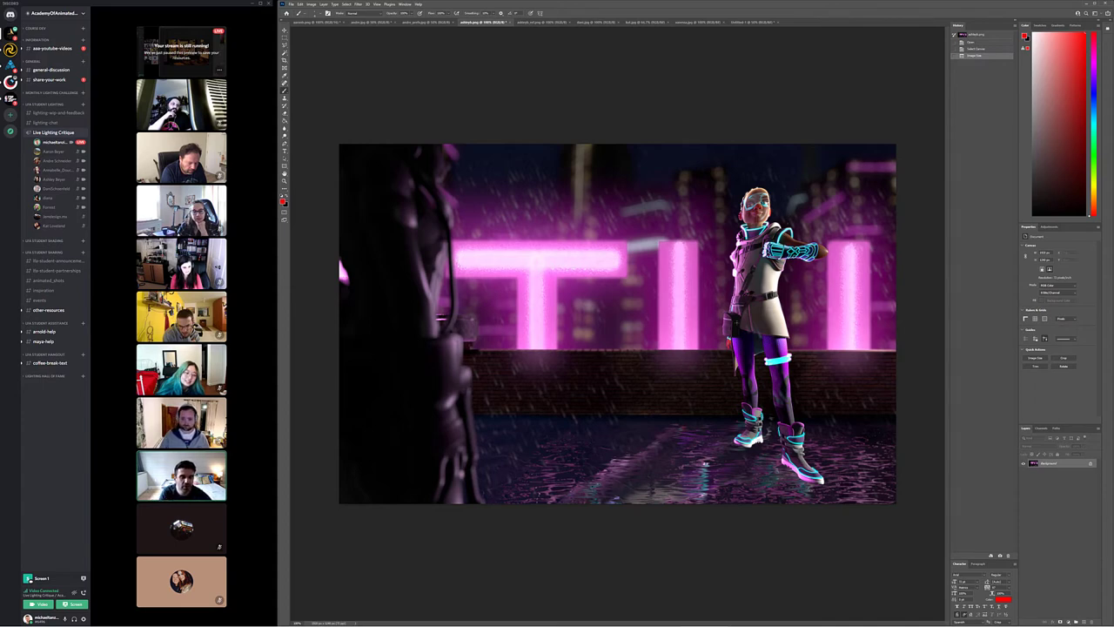
Circle the character's lowered hand beside the hip in red, and undo the circle.
{"action": "left_click_drag", "start_coordinate": [736, 331], "coordinate": [733, 334]}
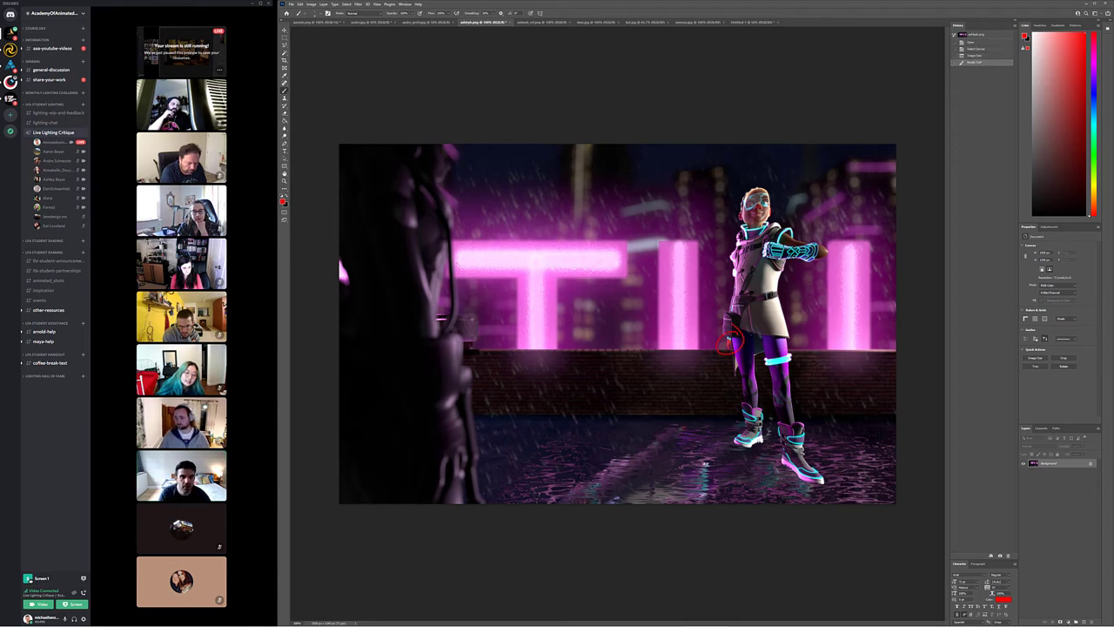
{"action": "key", "text": "ctrl+z"}
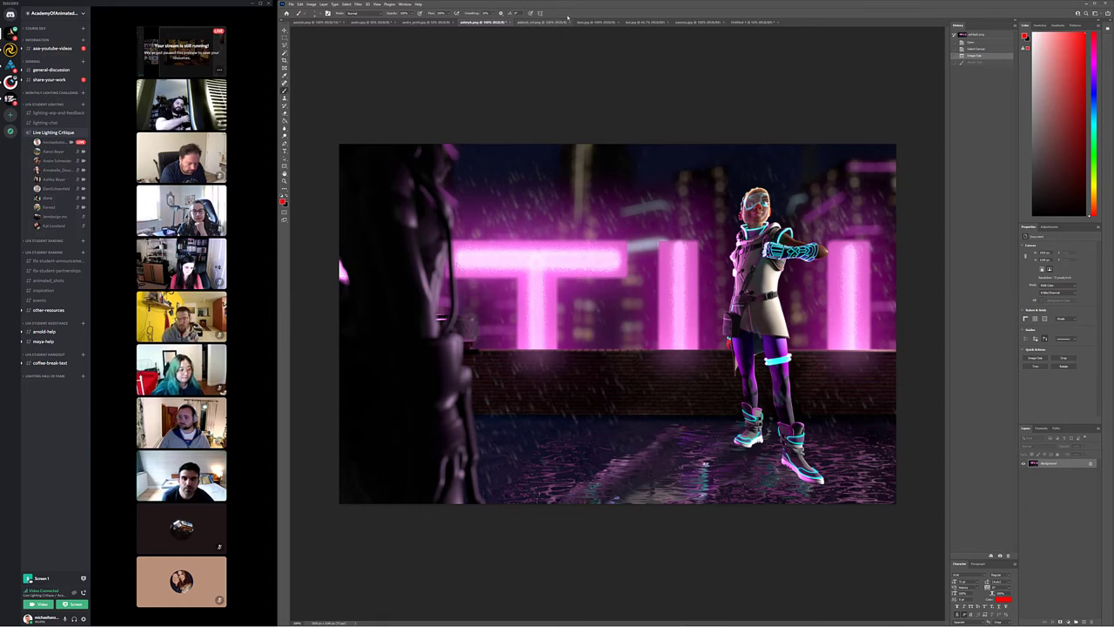
Compare the resized neon render with the reference board, and enlarge the board to fit the workspace.
{"action": "left_click", "coordinate": [537, 23]}
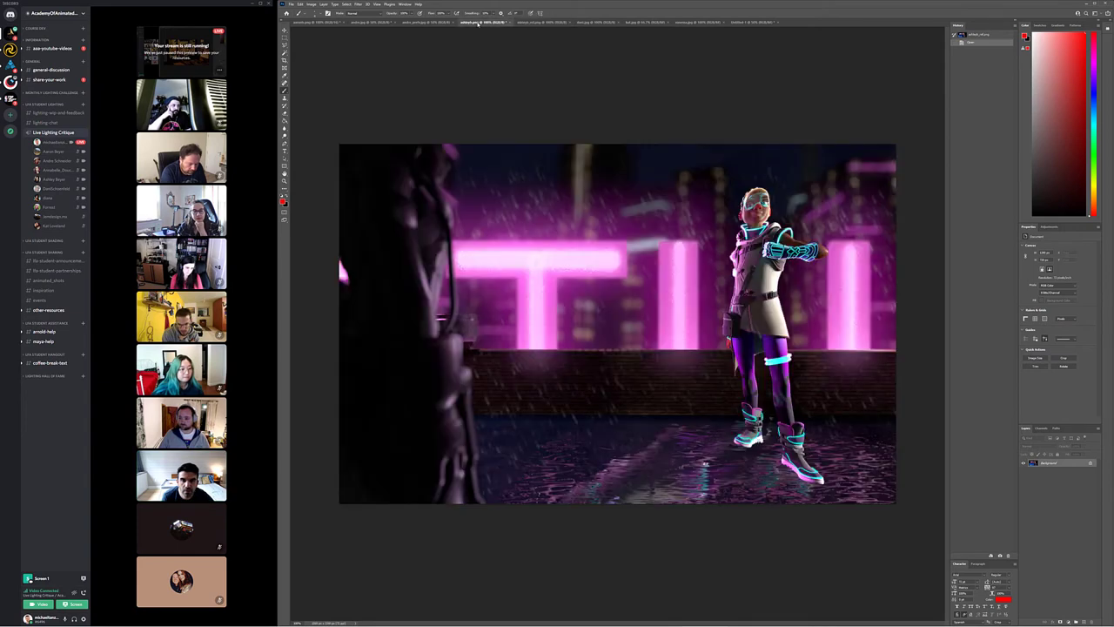
{"action": "left_click", "coordinate": [477, 22]}
{"action": "left_click", "coordinate": [543, 24]}
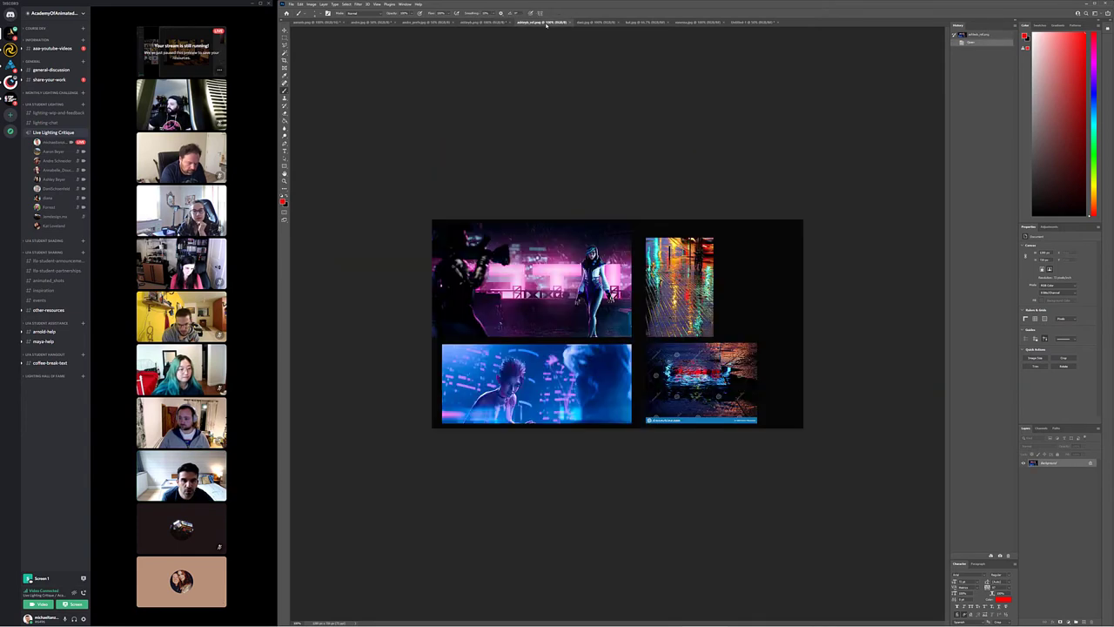
{"action": "left_click", "coordinate": [478, 23]}
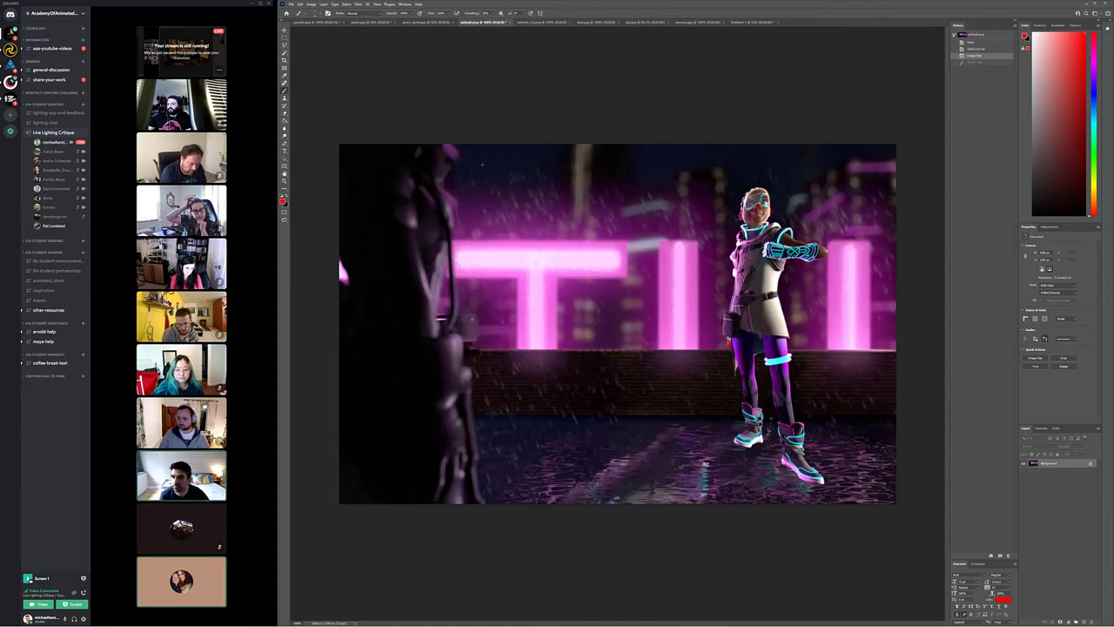
{"action": "left_click", "coordinate": [541, 23]}
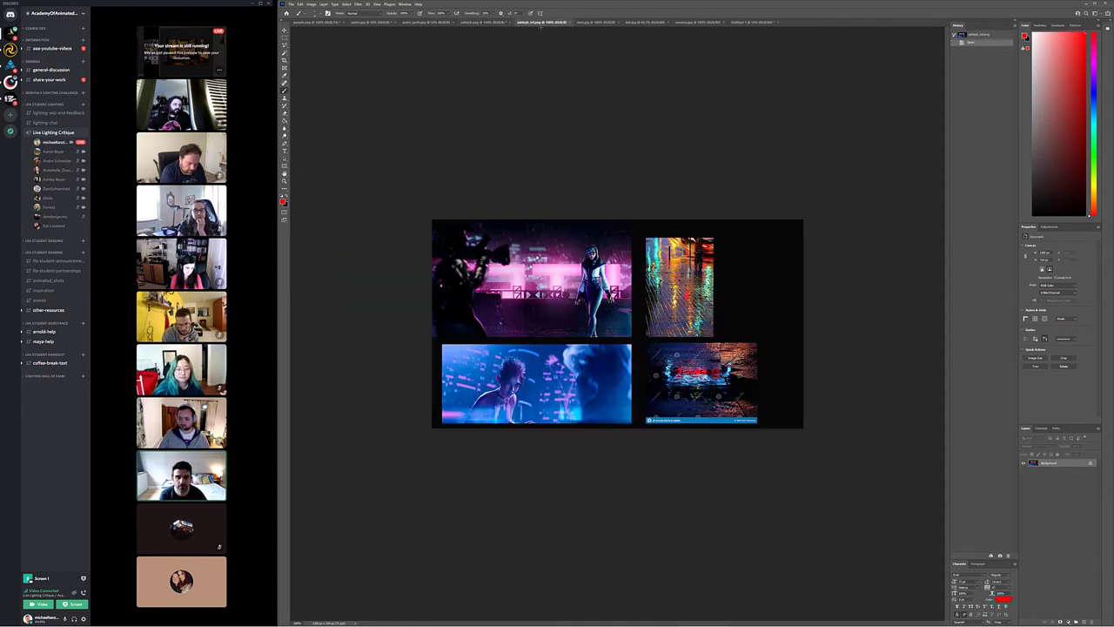
{"action": "key", "text": "ctrl+0"}
{"action": "key", "text": "ctrl+minus"}
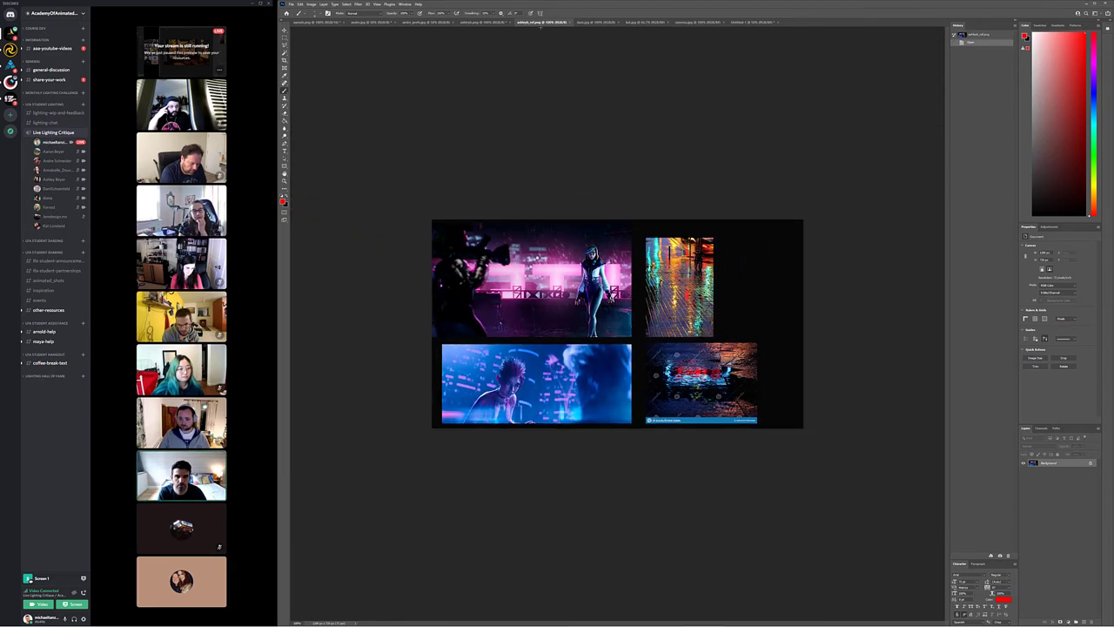
{"action": "key", "text": "ctrl+0"}
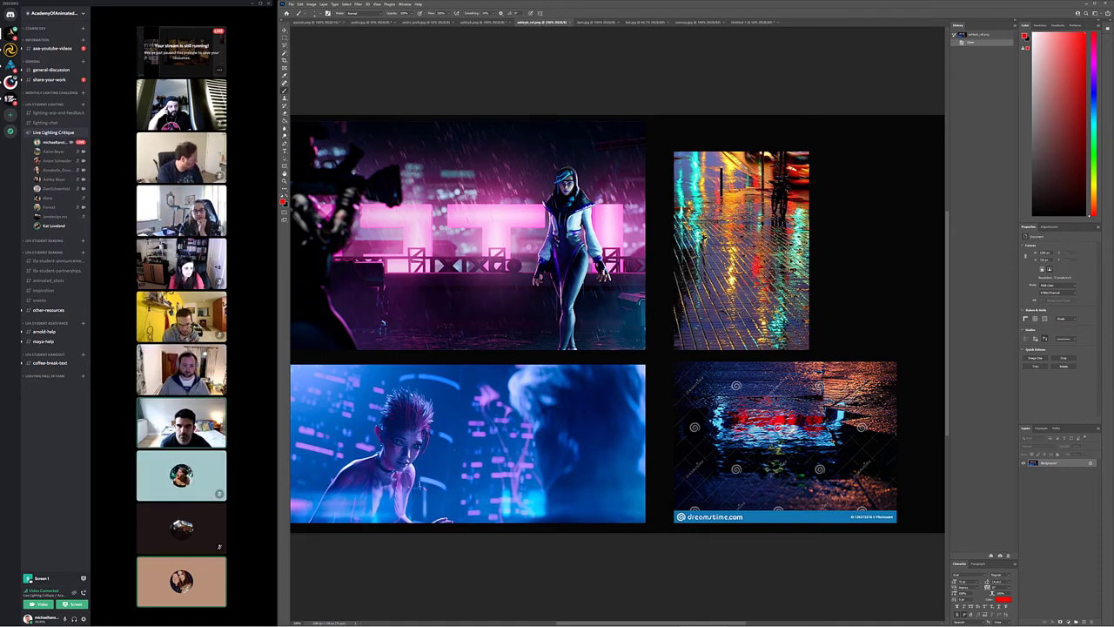
Compare the neon render with the enlarged reference images, finishing on the render.
{"action": "left_click", "coordinate": [485, 22]}
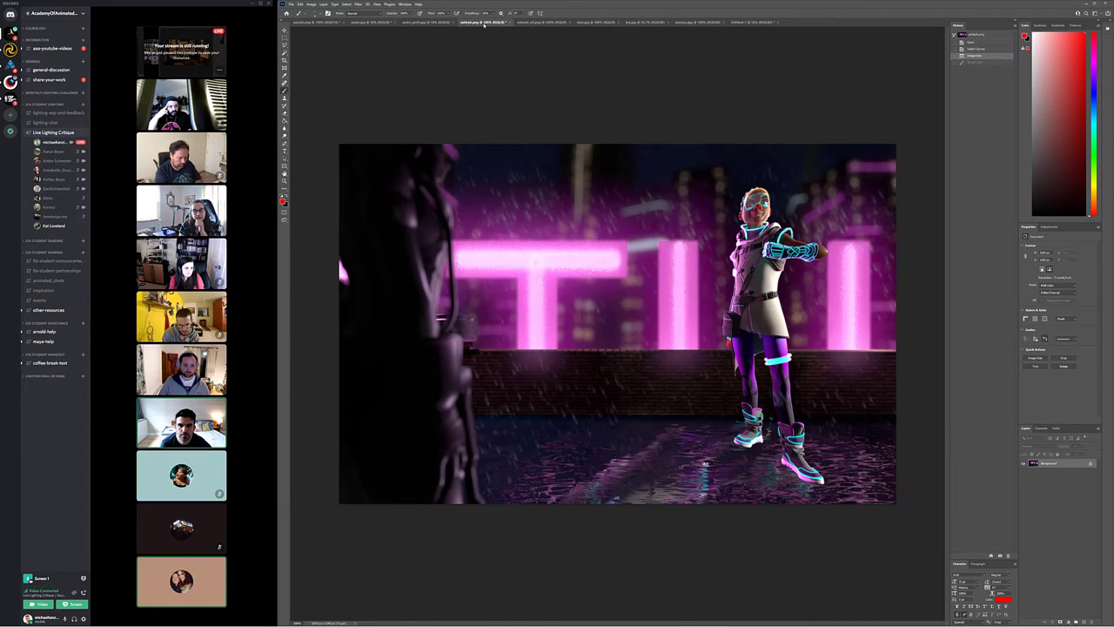
{"action": "left_click", "coordinate": [544, 22]}
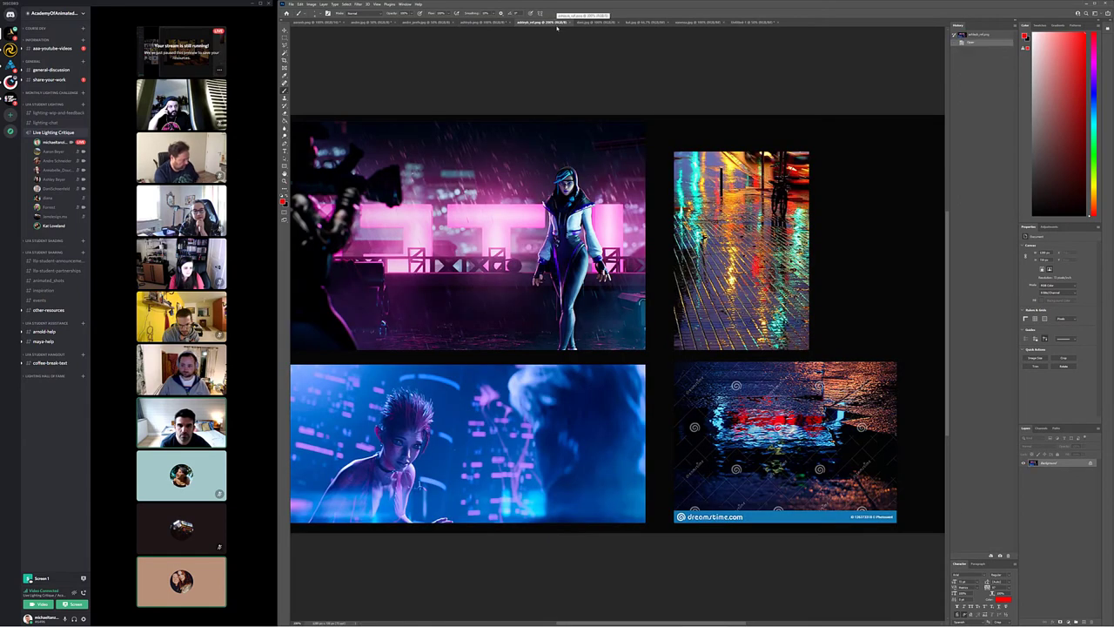
{"action": "left_click", "coordinate": [484, 22]}
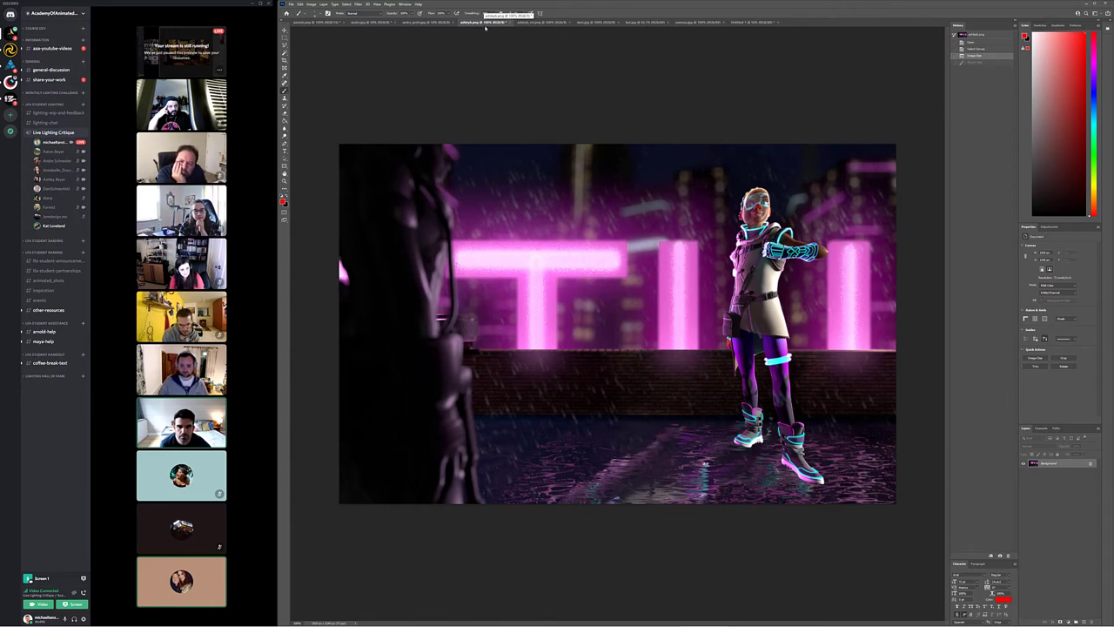
{"action": "left_click", "coordinate": [542, 24]}
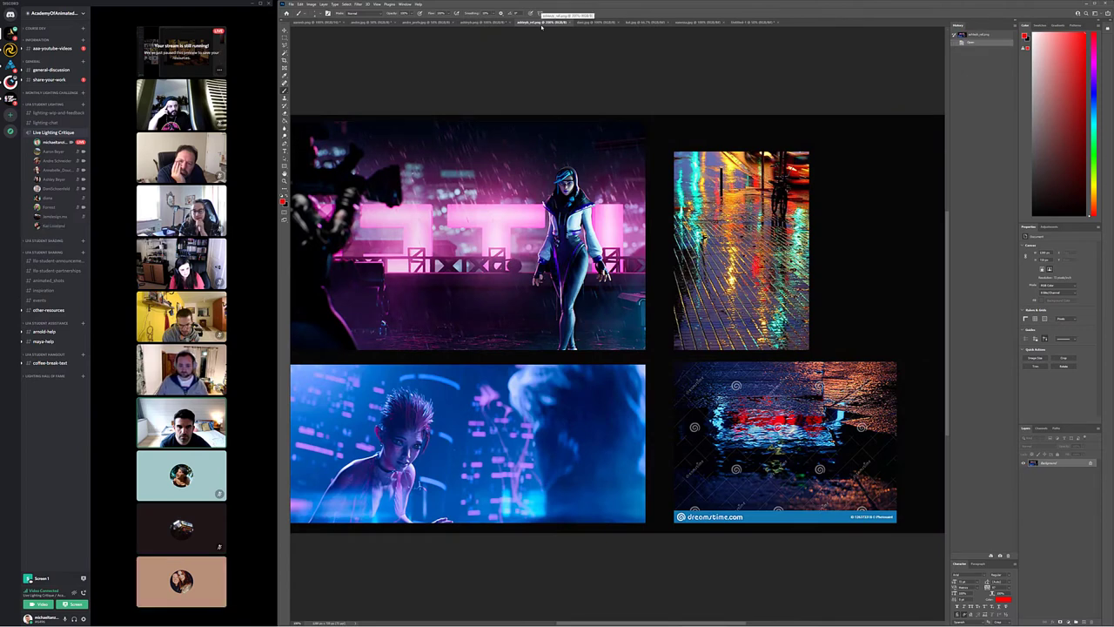
{"action": "left_click", "coordinate": [483, 22]}
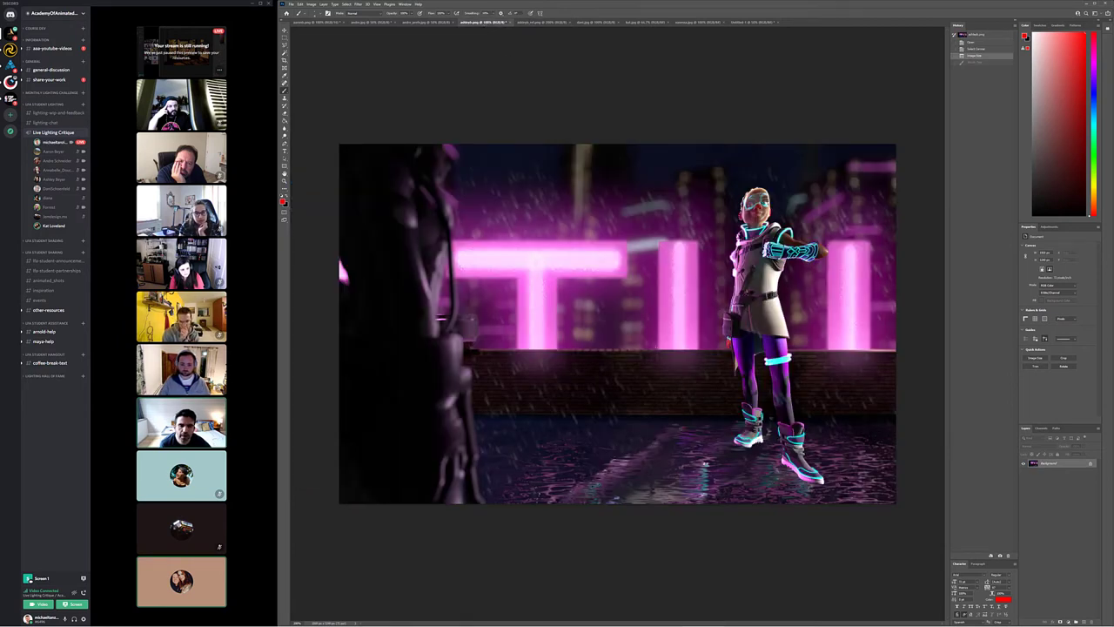
Mark the brick wall's top edge and draw a line from the character's knees to the floor reflection in red, undoing each mark.
{"action": "mouse_move", "coordinate": [607, 362]}
{"action": "left_mouse_down"}
{"action": "mouse_move", "coordinate": [426, 355]}
{"action": "mouse_move", "coordinate": [653, 353]}
{"action": "left_mouse_up"}
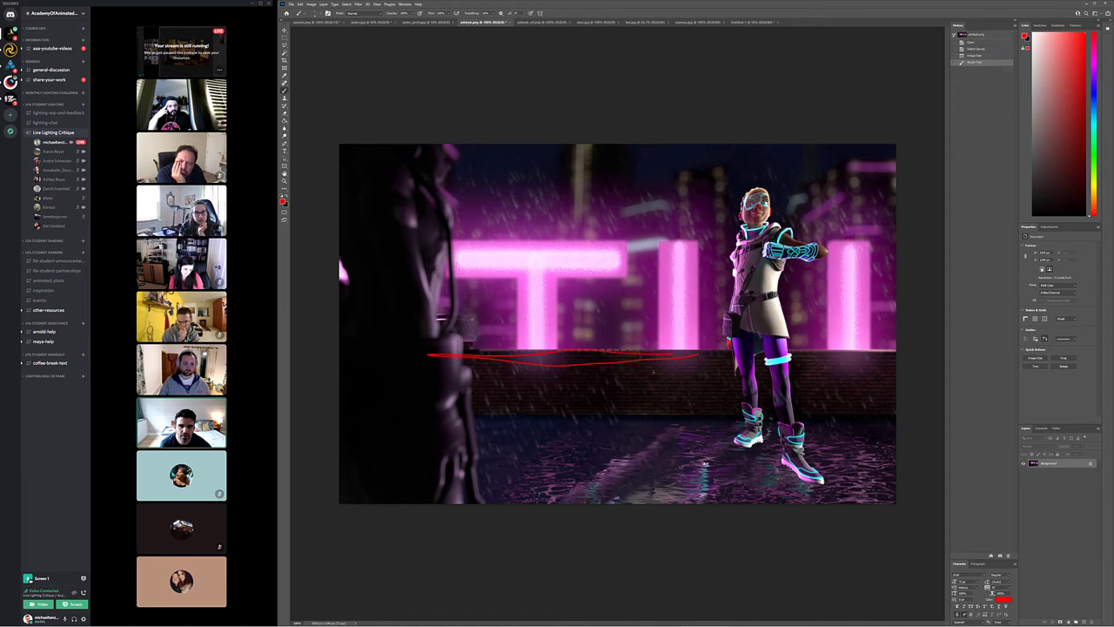
{"action": "key", "text": "ctrl+z"}
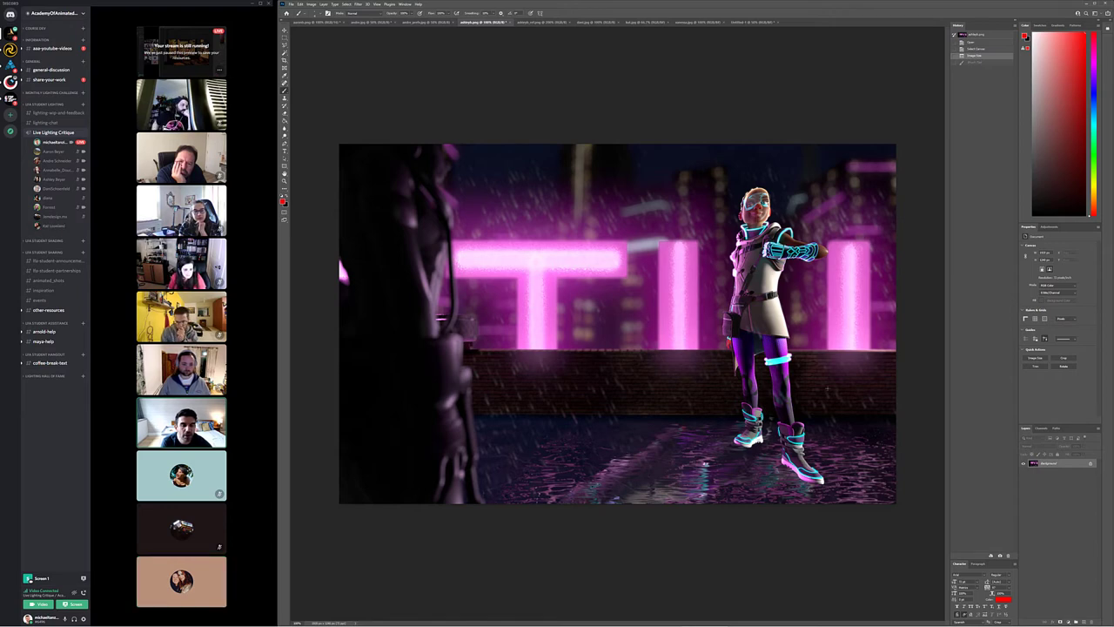
{"action": "left_click_drag", "start_coordinate": [735, 364], "coordinate": [706, 463]}
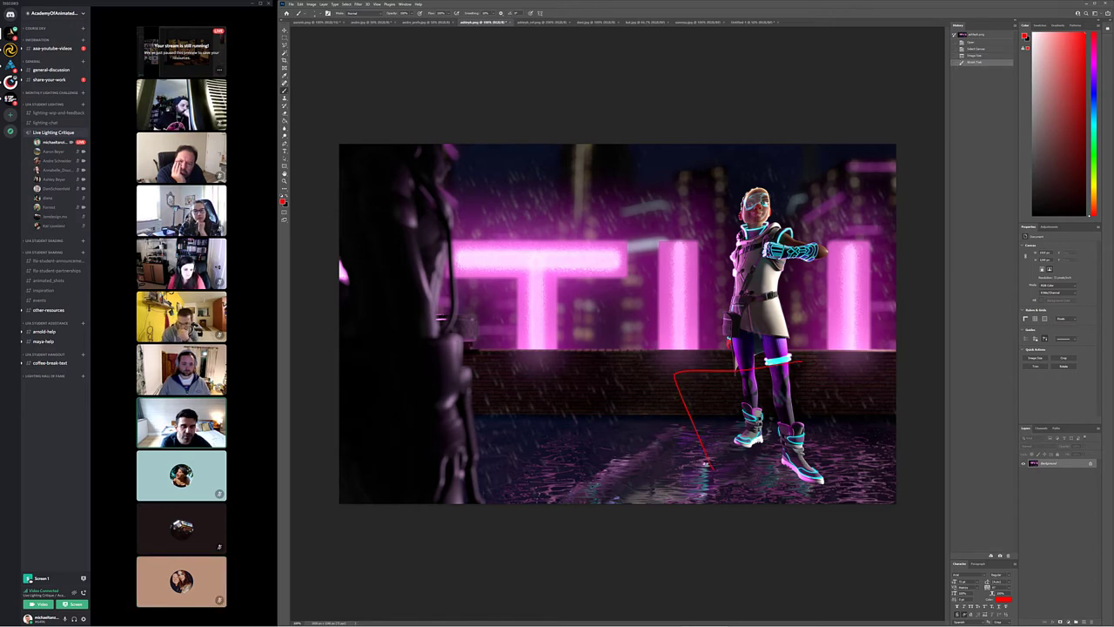
{"action": "key", "text": "ctrl+z"}
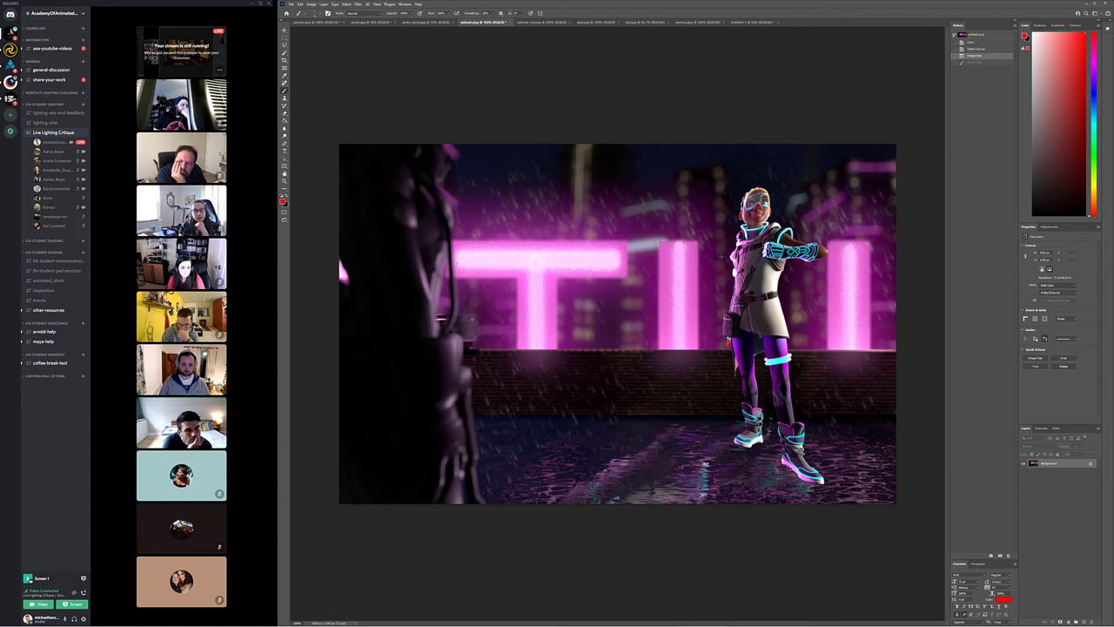
Compare the neon render with the reference board, and restore the last undone brush mark on the render.
{"action": "left_click", "coordinate": [540, 21]}
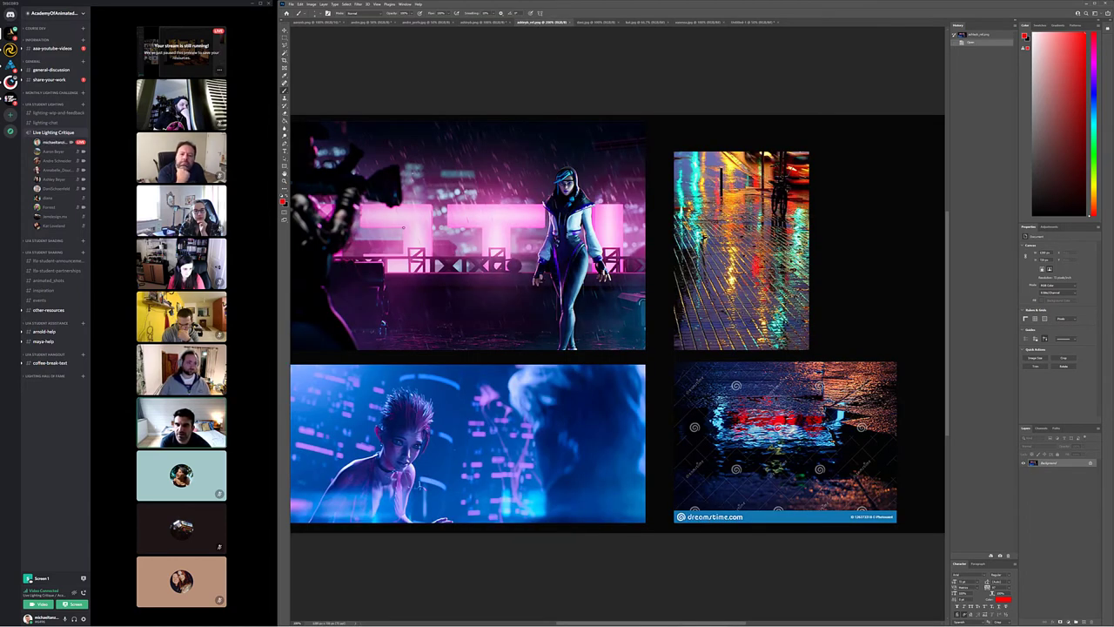
{"action": "left_click", "coordinate": [484, 22]}
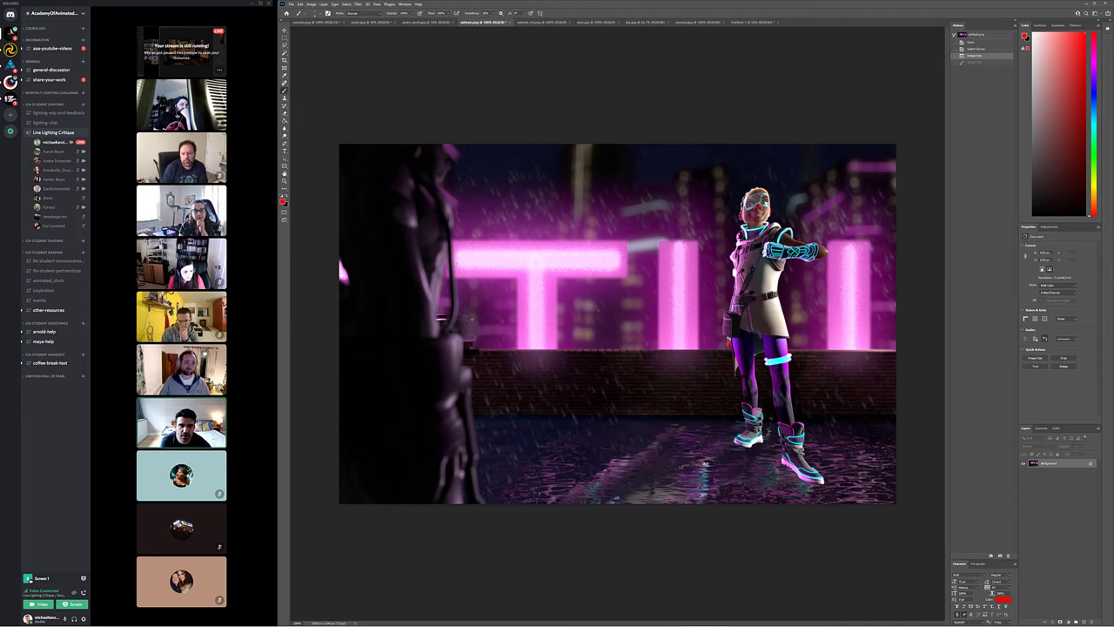
{"action": "left_click", "coordinate": [540, 21]}
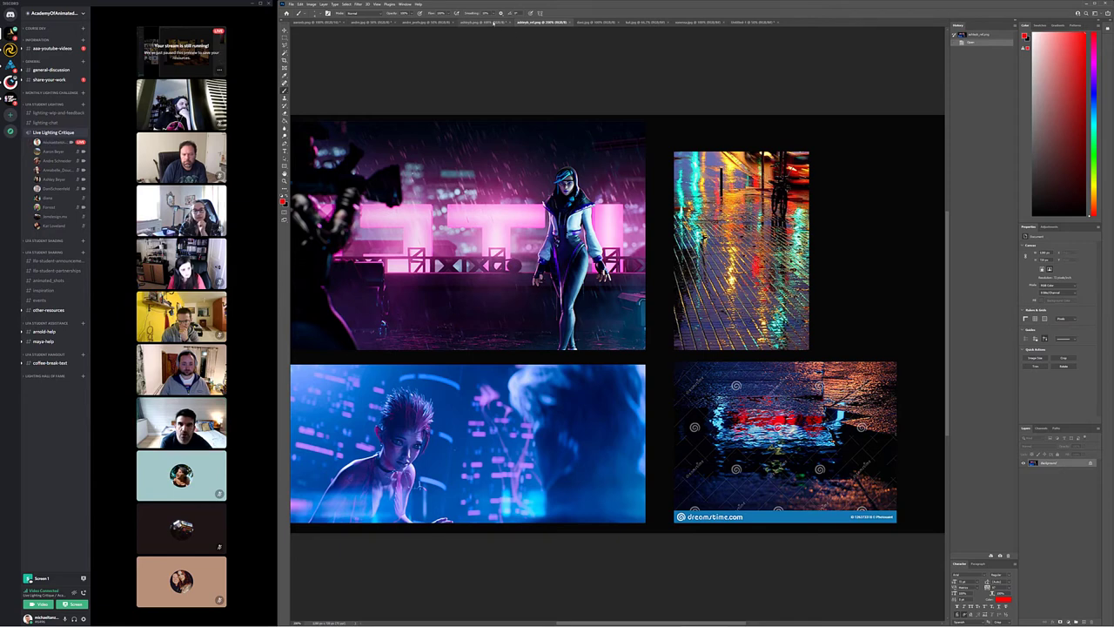
{"action": "left_click", "coordinate": [494, 21]}
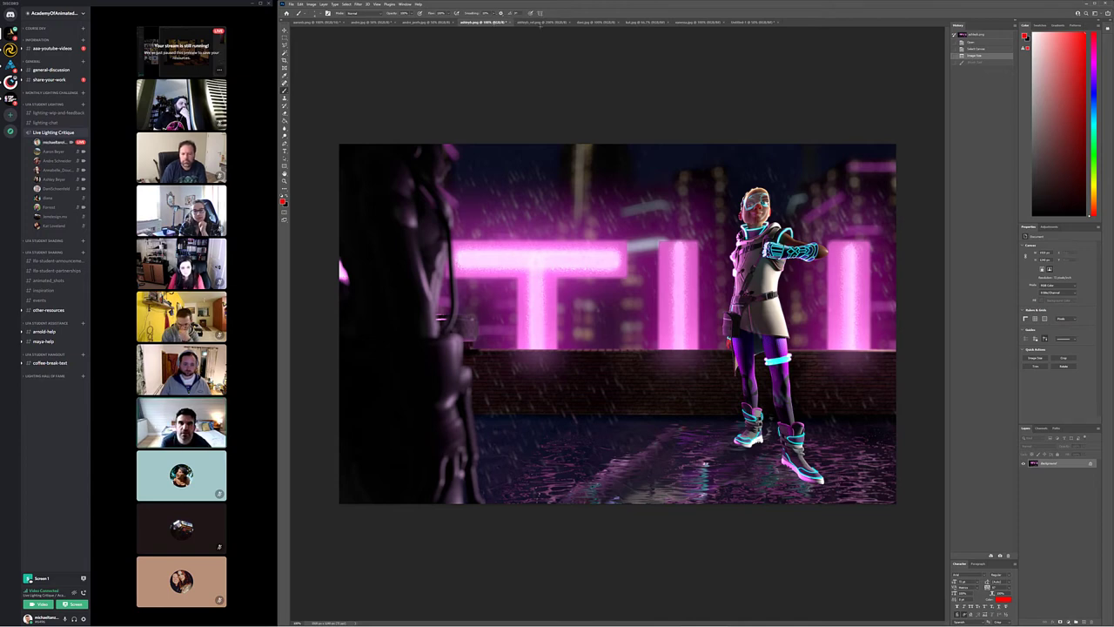
{"action": "key", "text": "ctrl+shift+z"}
{"action": "left_click", "coordinate": [539, 22]}
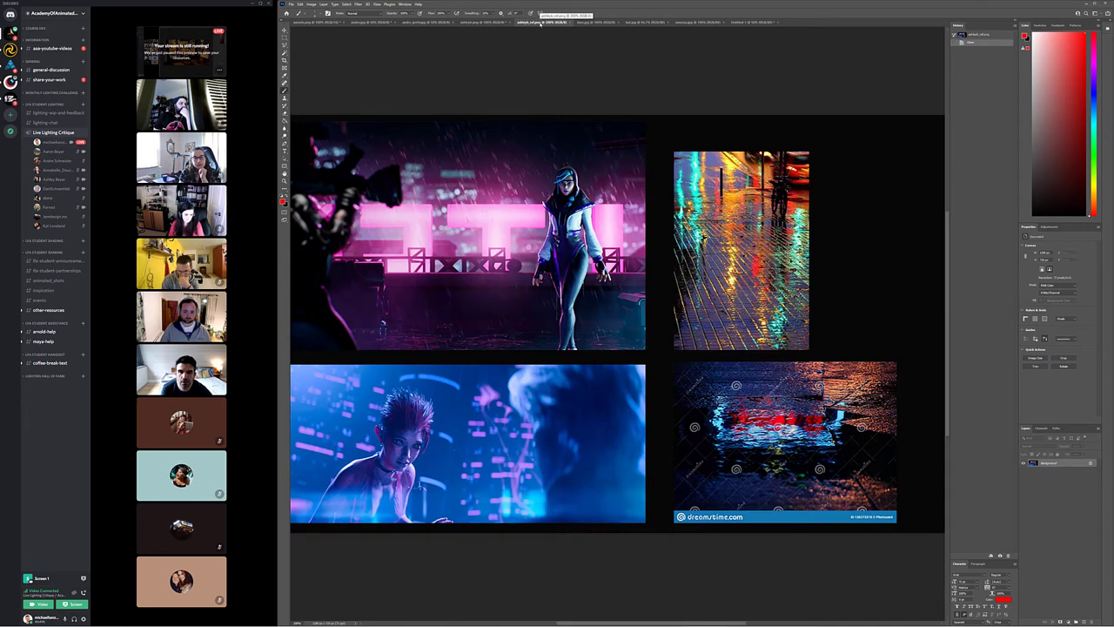
{"action": "left_click", "coordinate": [484, 23]}
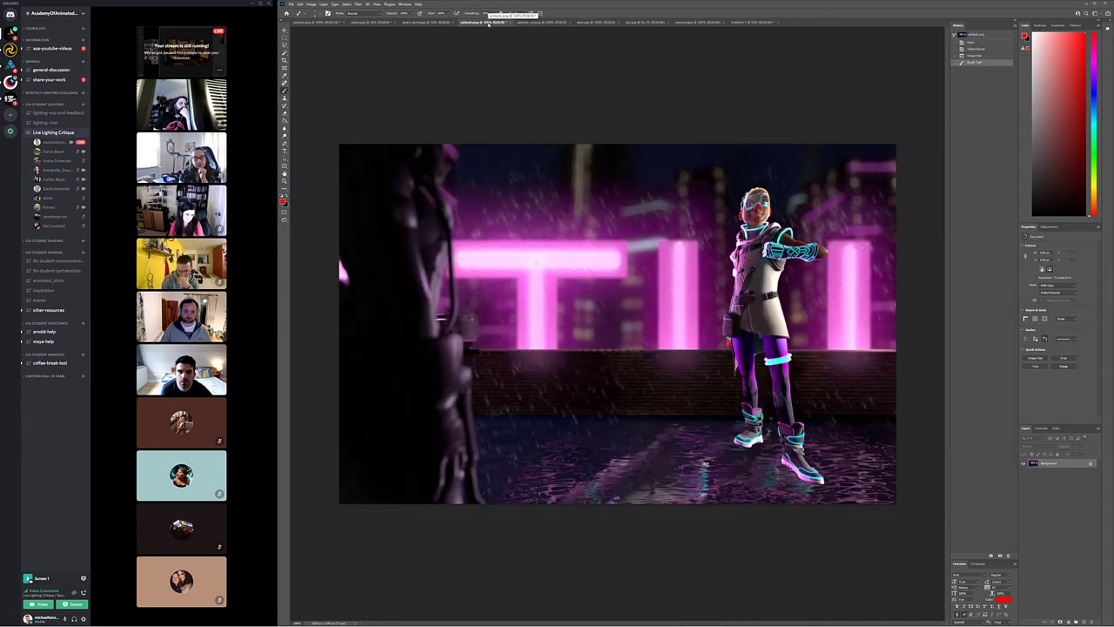
Alternate between the reference board and the neon render to examine the character and background lighting, finishing on the references.
{"action": "left_click", "coordinate": [535, 22]}
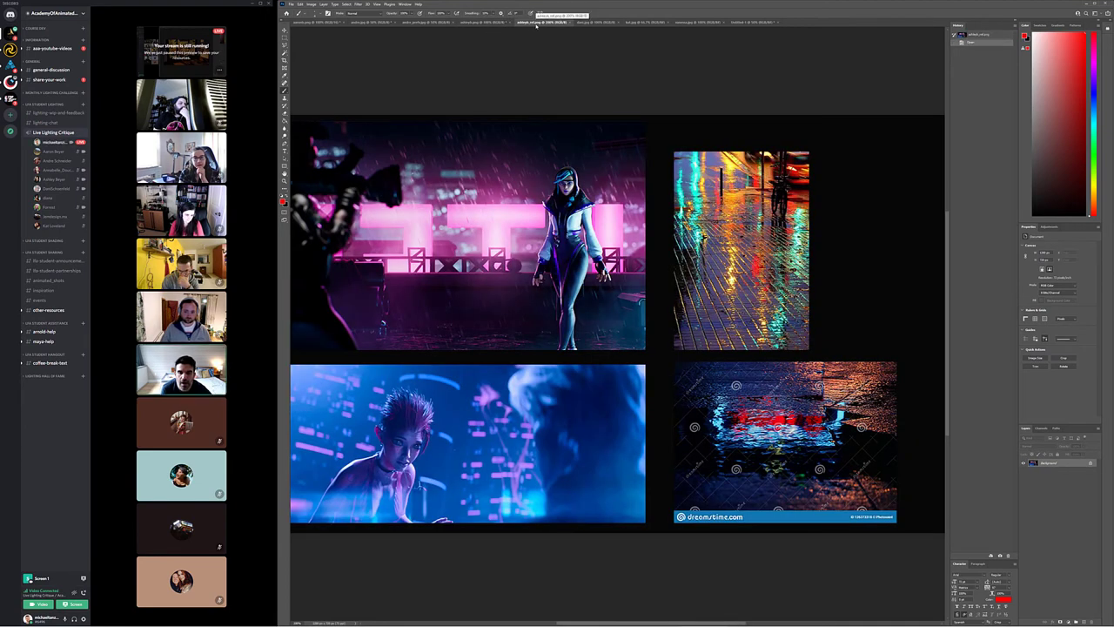
{"action": "left_click", "coordinate": [484, 22]}
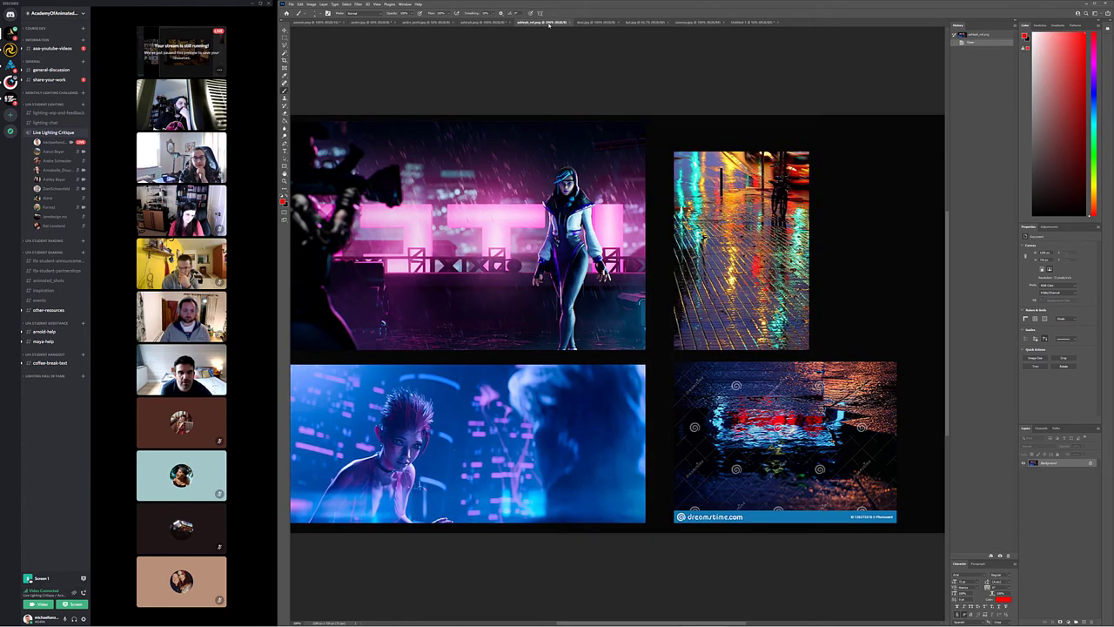
{"action": "left_click", "coordinate": [535, 23]}
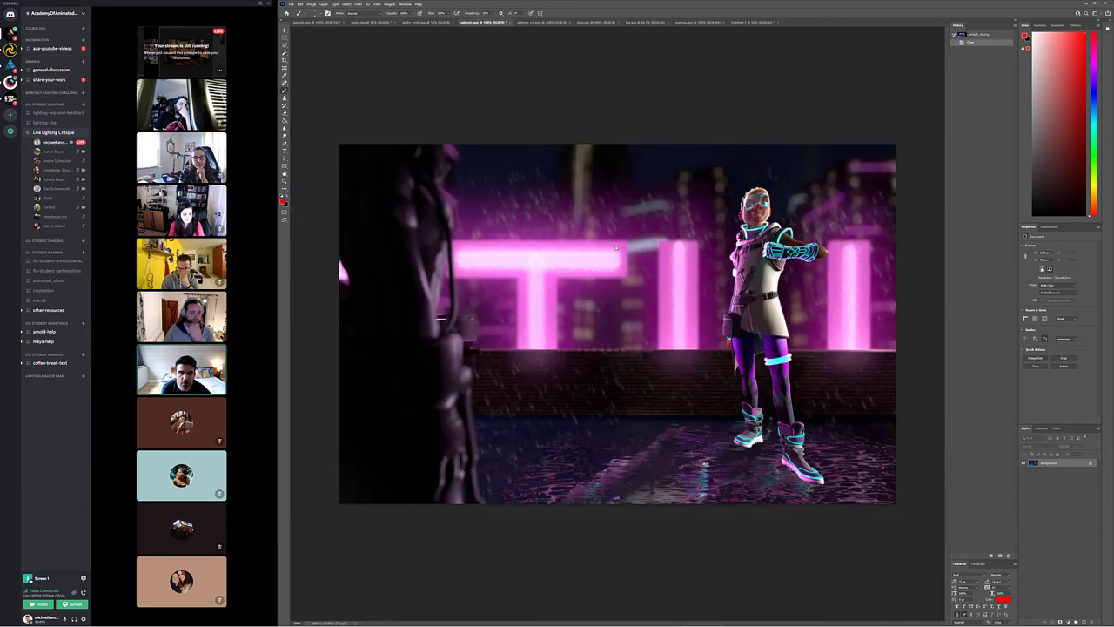
{"action": "left_click", "coordinate": [483, 21]}
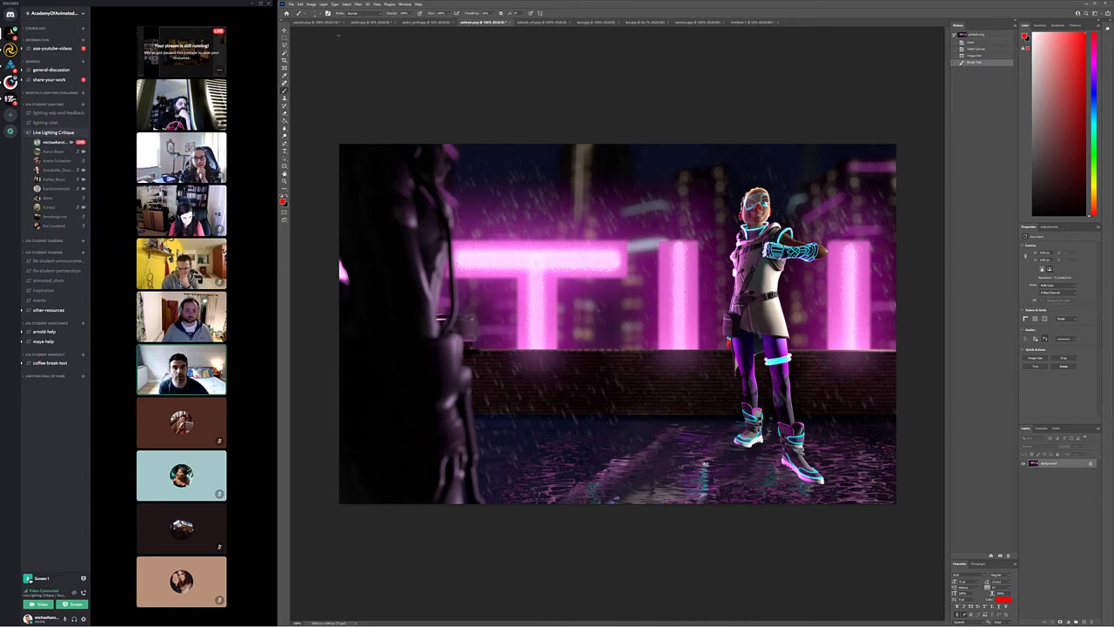
{"action": "left_click", "coordinate": [543, 22]}
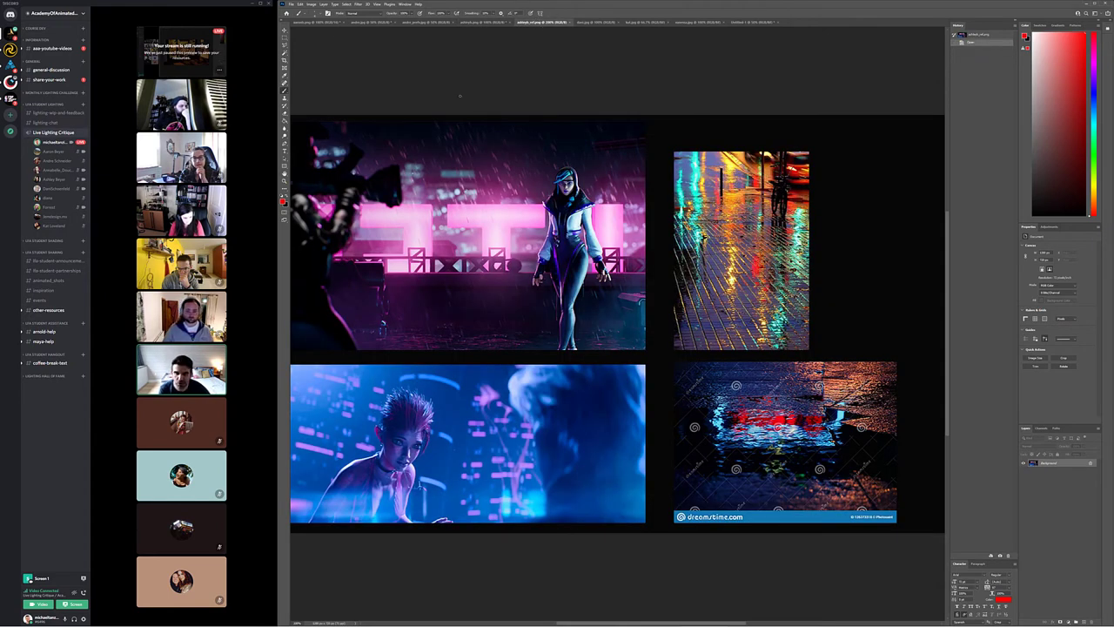
{"action": "left_click", "coordinate": [483, 22]}
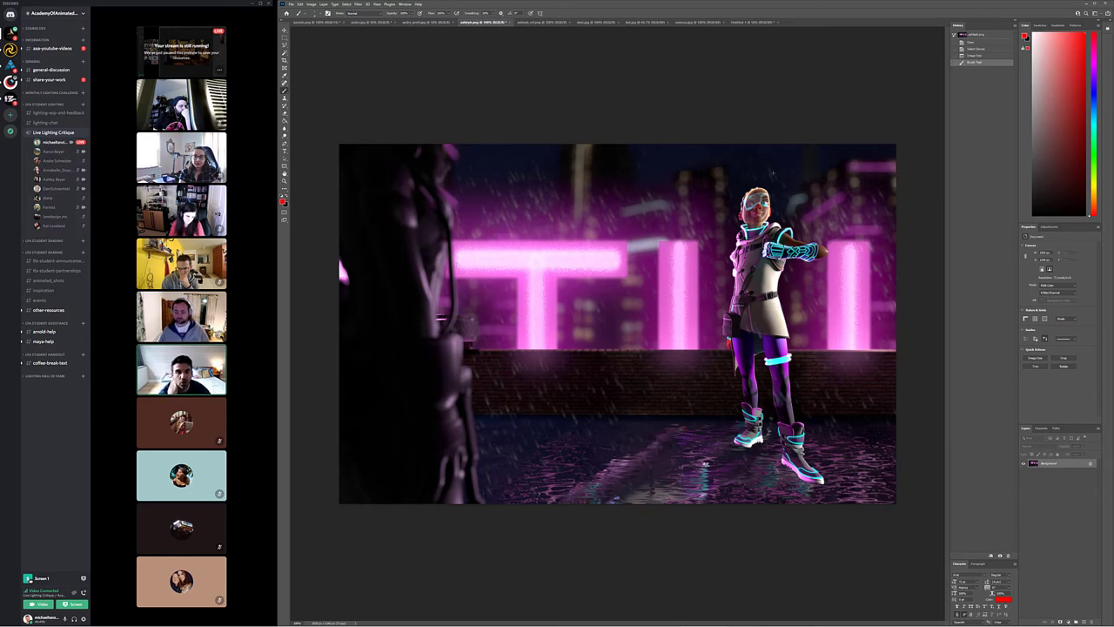
{"action": "left_click", "coordinate": [541, 22]}
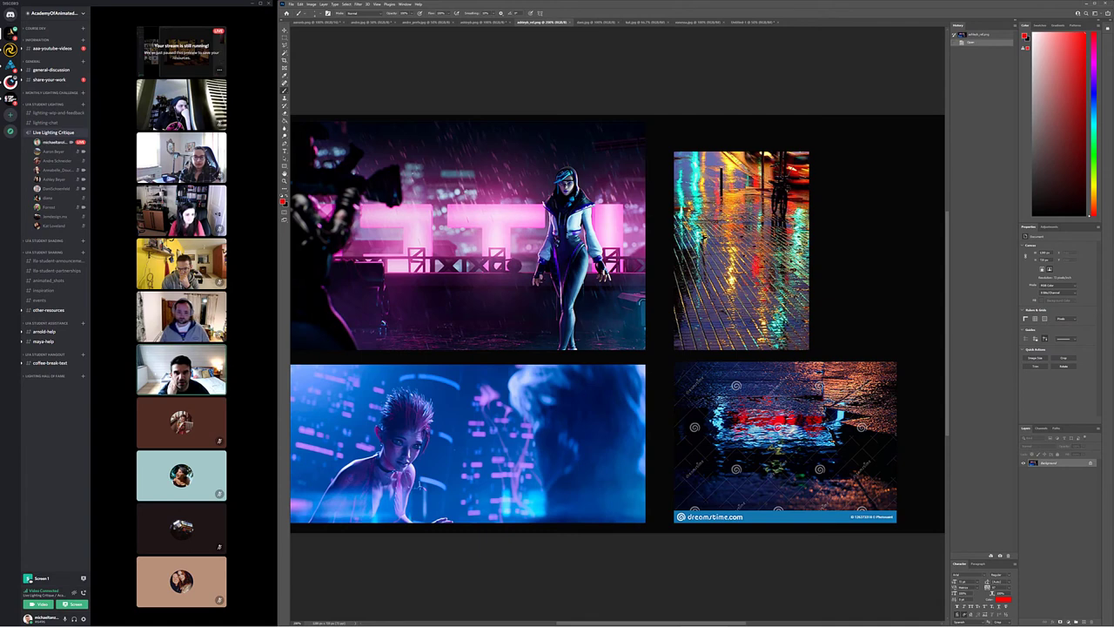
Draw a short red stroke over the hooded character's head in the neon reference image, and undo it.
{"action": "mouse_move", "coordinate": [566, 195]}
{"action": "left_mouse_down"}
{"action": "mouse_move", "coordinate": [557, 170]}
{"action": "mouse_move", "coordinate": [550, 218]}
{"action": "mouse_move", "coordinate": [557, 322]}
{"action": "mouse_move", "coordinate": [541, 224]}
{"action": "mouse_move", "coordinate": [567, 158]}
{"action": "left_mouse_up"}
{"action": "key", "text": "ctrl+z"}
{"action": "key", "text": "ctrl+z"}
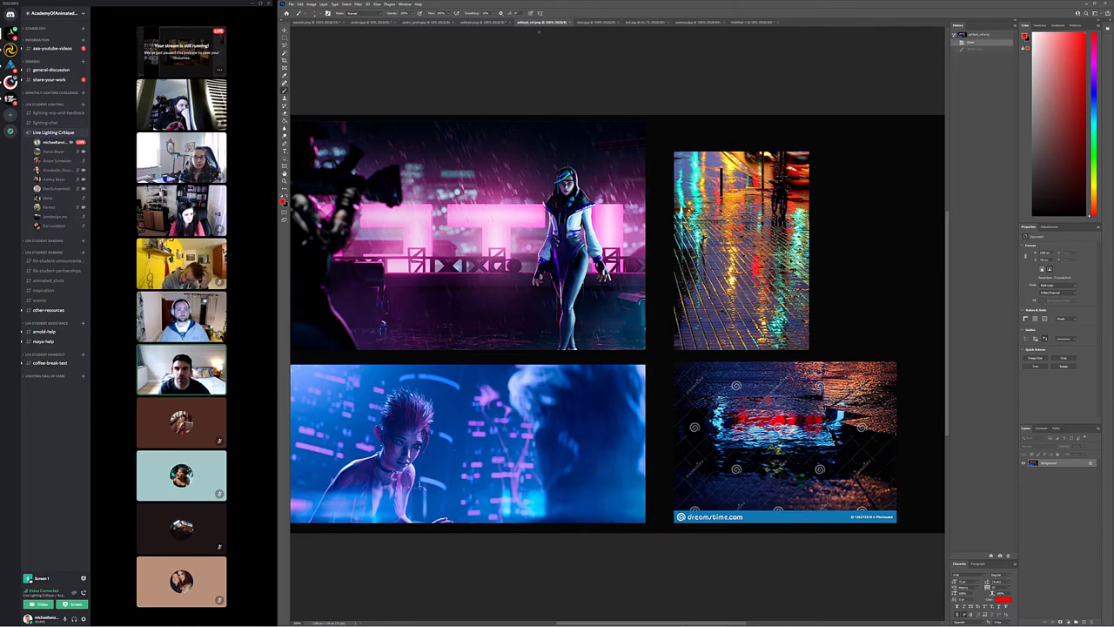
Check the neon render against the references once more, and open the dark firelit library render.
{"action": "left_click", "coordinate": [484, 22]}
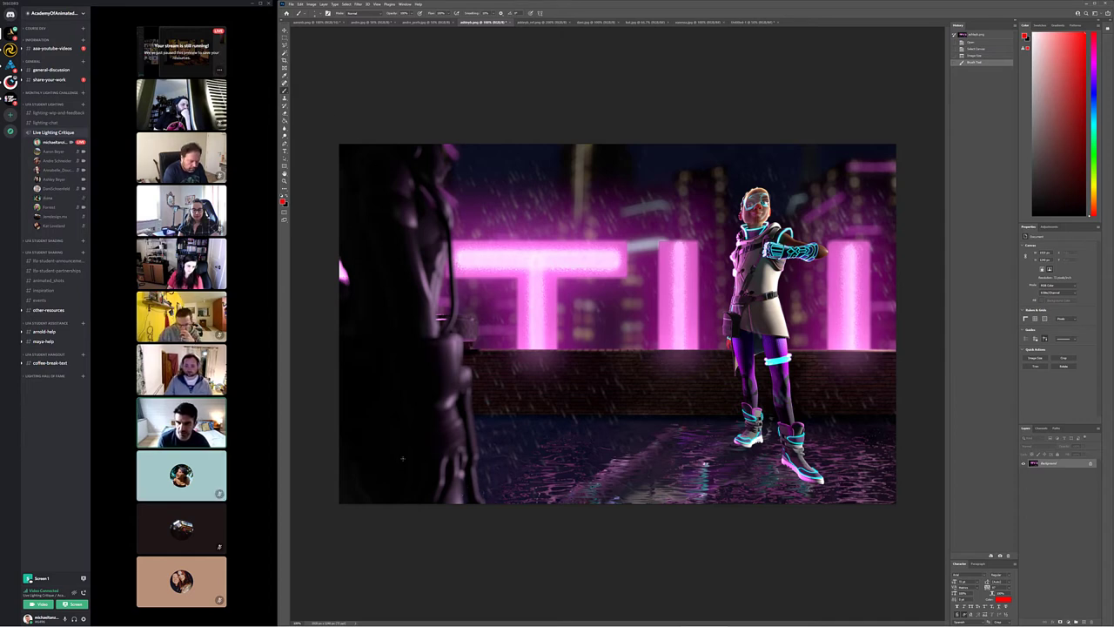
{"action": "left_click", "coordinate": [542, 22]}
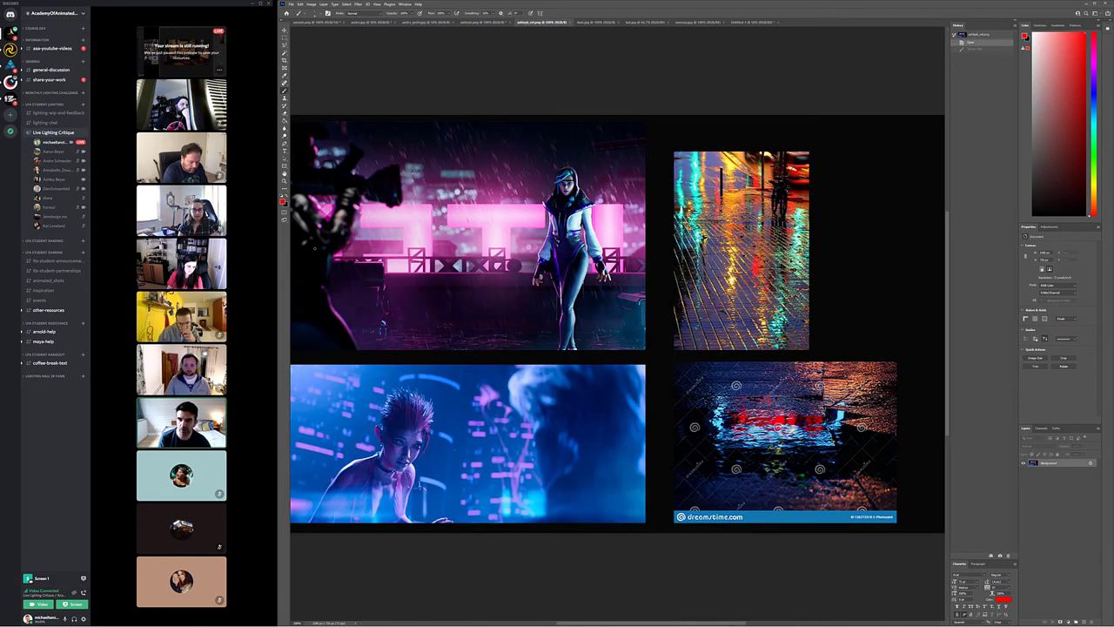
{"action": "left_click", "coordinate": [489, 22]}
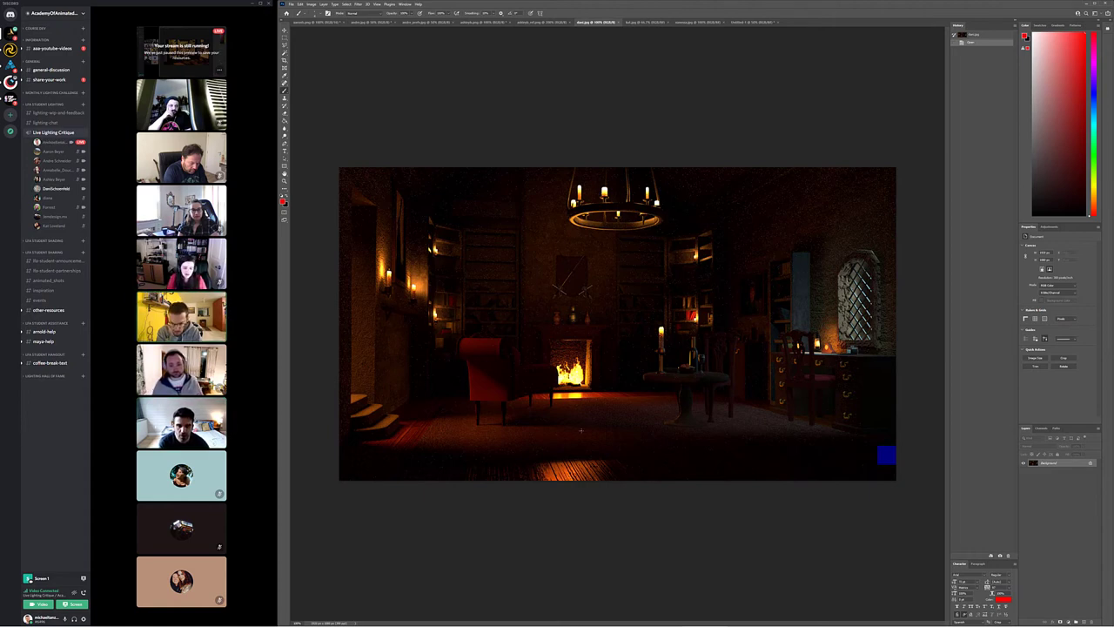
Circle the bright patch of wooden floor in the library's foreground in red, and undo the circle.
{"action": "mouse_move", "coordinate": [612, 454]}
{"action": "left_mouse_down"}
{"action": "mouse_move", "coordinate": [532, 458]}
{"action": "mouse_move", "coordinate": [574, 445]}
{"action": "left_mouse_up"}
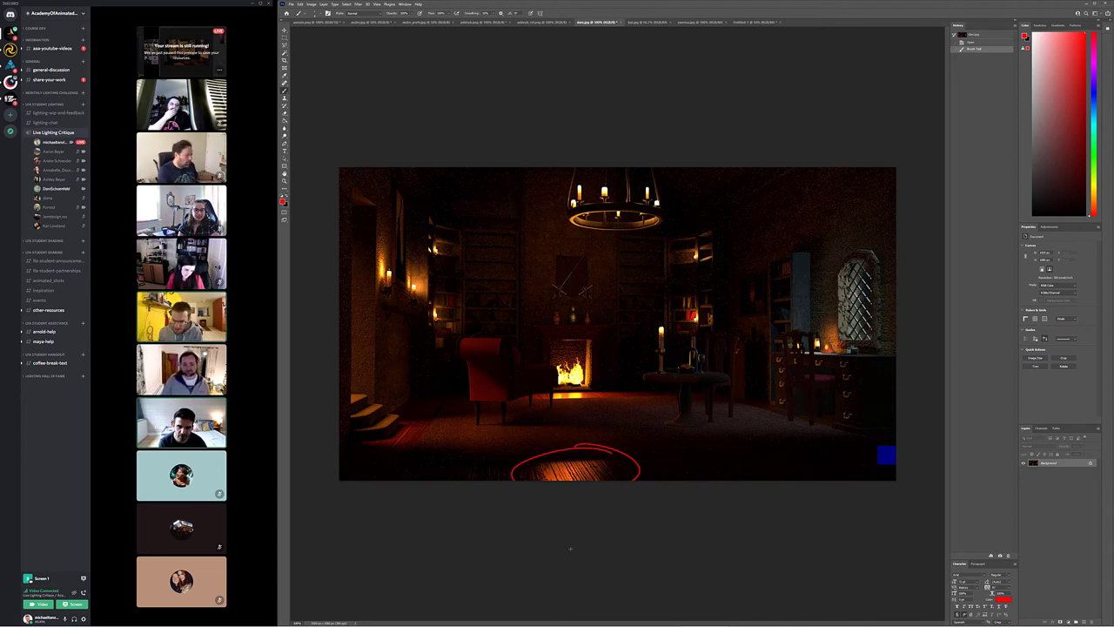
{"action": "key", "text": "ctrl+z"}
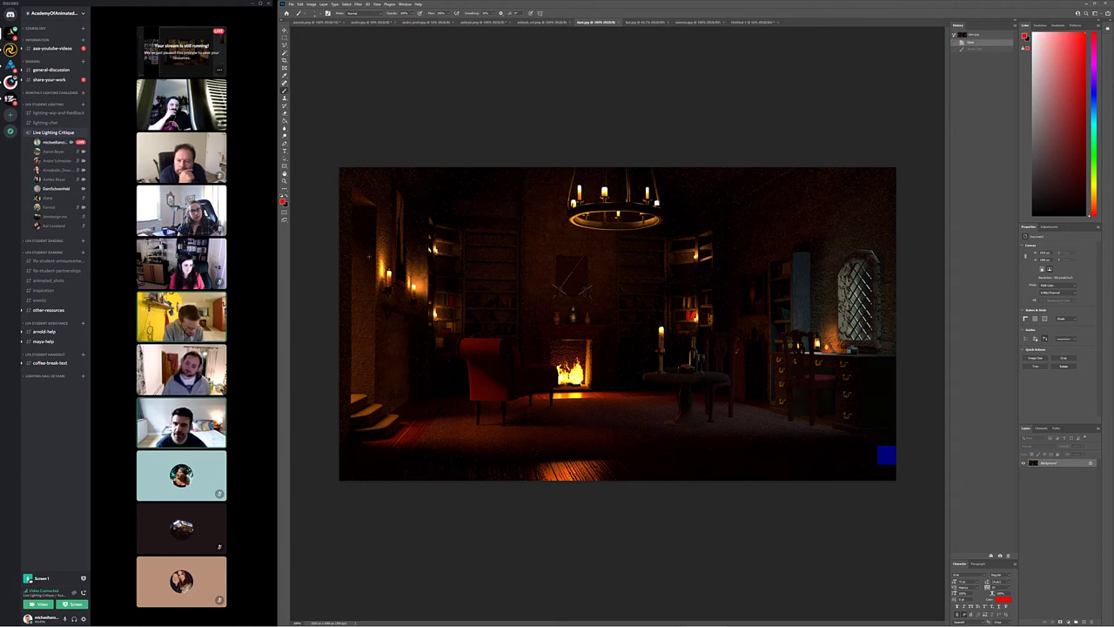
Circle the wall candle, the lit bookshelf areas, the table candle and the whole window and desk area in red.
{"action": "left_click_drag", "start_coordinate": [425, 264], "coordinate": [411, 298]}
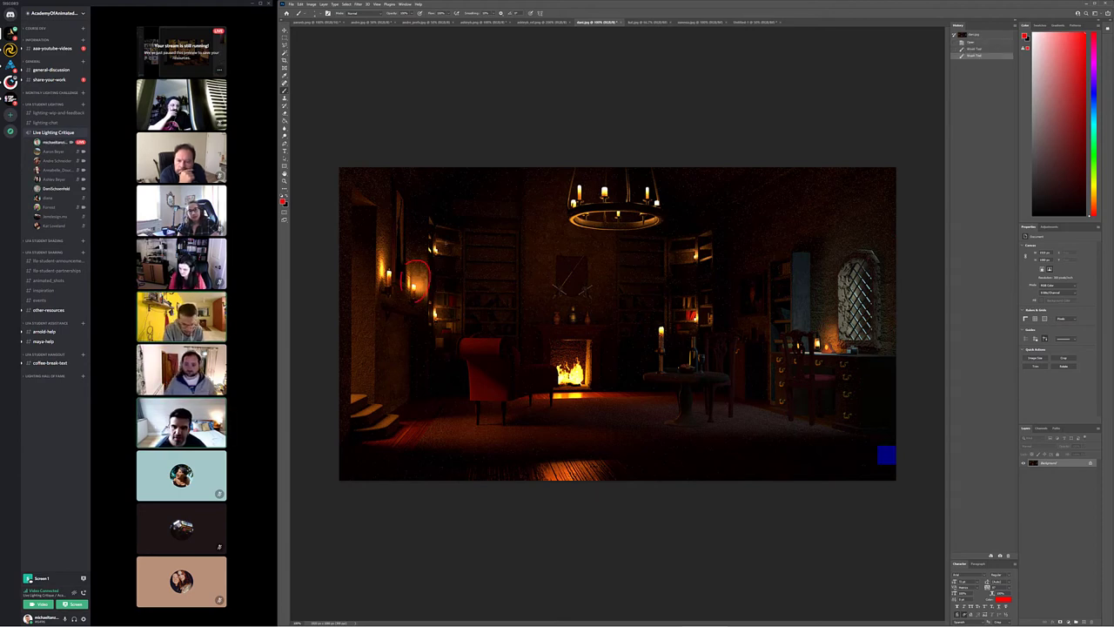
{"action": "left_click_drag", "start_coordinate": [441, 222], "coordinate": [436, 225]}
{"action": "mouse_move", "coordinate": [690, 231]}
{"action": "left_mouse_down"}
{"action": "mouse_move", "coordinate": [688, 280]}
{"action": "mouse_move", "coordinate": [693, 230]}
{"action": "left_mouse_up"}
{"action": "mouse_move", "coordinate": [666, 304]}
{"action": "left_mouse_down"}
{"action": "mouse_move", "coordinate": [659, 339]}
{"action": "mouse_move", "coordinate": [670, 305]}
{"action": "left_mouse_up"}
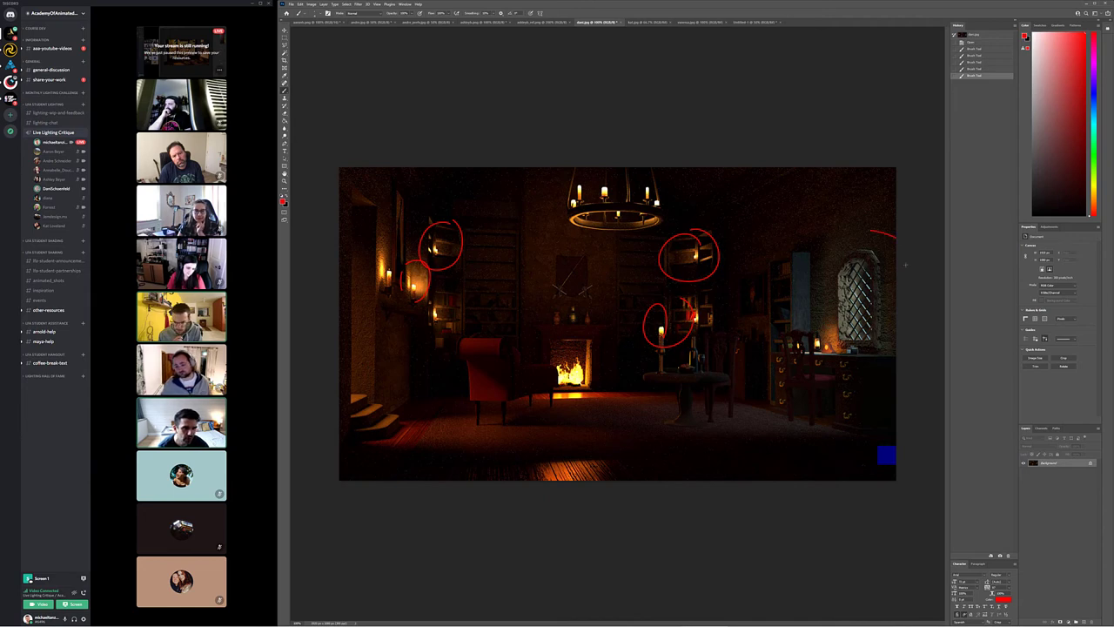
{"action": "mouse_move", "coordinate": [870, 232]}
{"action": "left_mouse_down"}
{"action": "mouse_move", "coordinate": [745, 332]}
{"action": "mouse_move", "coordinate": [858, 419]}
{"action": "mouse_move", "coordinate": [894, 396]}
{"action": "left_mouse_up"}
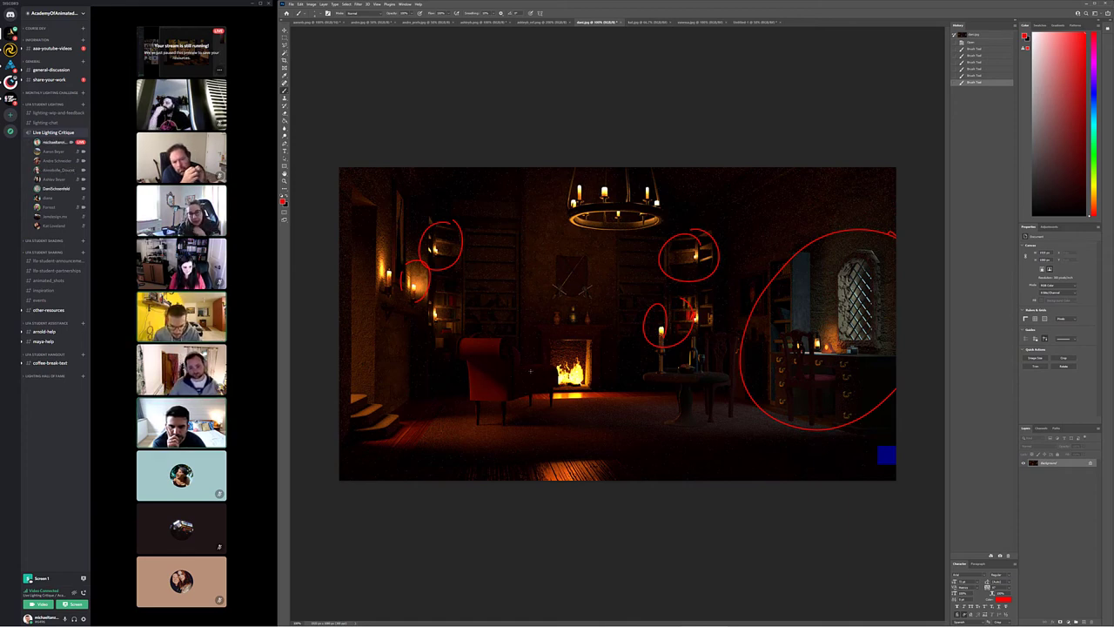
Outline the fire-facing edges of the footrest beside the red armchair in red, and undo the strokes.
{"action": "mouse_move", "coordinate": [510, 376]}
{"action": "left_mouse_down"}
{"action": "mouse_move", "coordinate": [558, 367]}
{"action": "mouse_move", "coordinate": [558, 378]}
{"action": "left_mouse_up"}
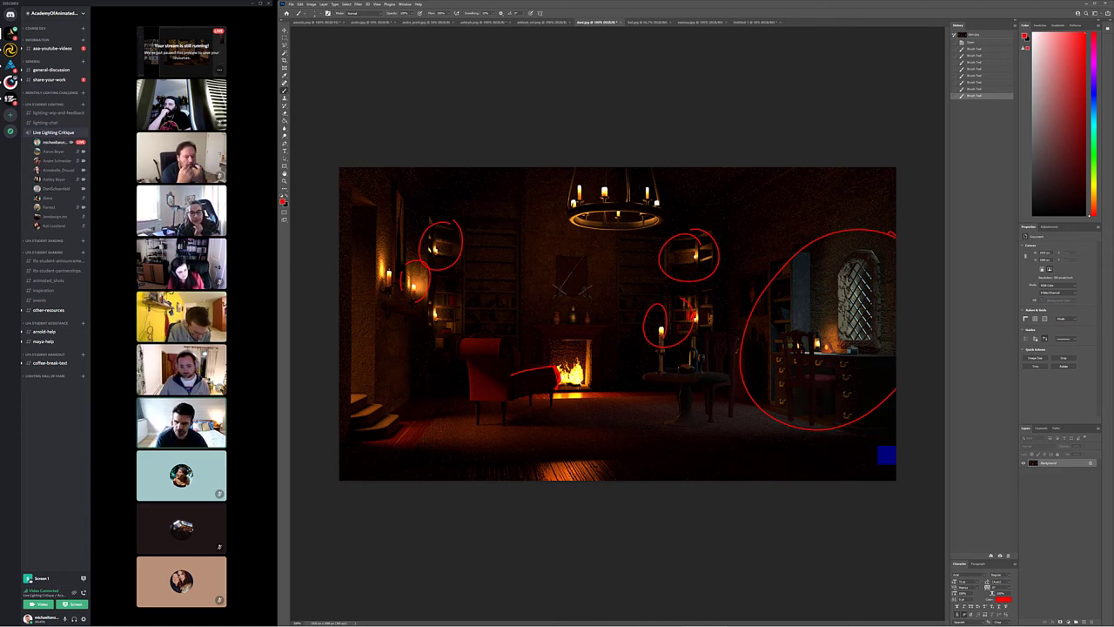
{"action": "key", "text": "ctrl+z"}
{"action": "key", "text": "ctrl+z"}
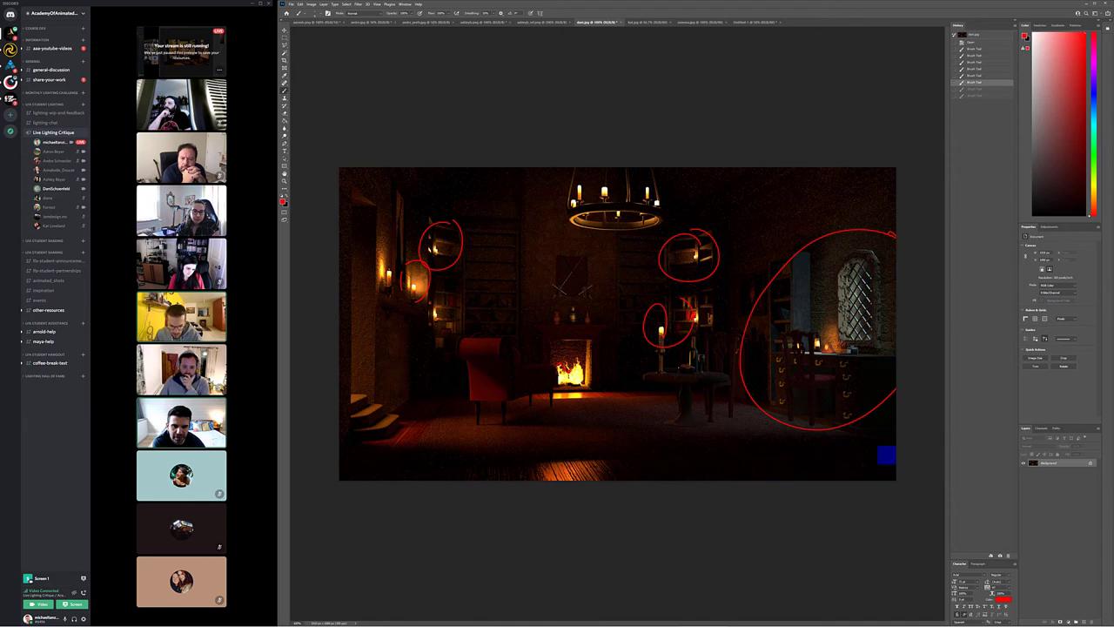
{"action": "key", "text": "ctrl+shift+z"}
{"action": "key", "text": "ctrl+z"}
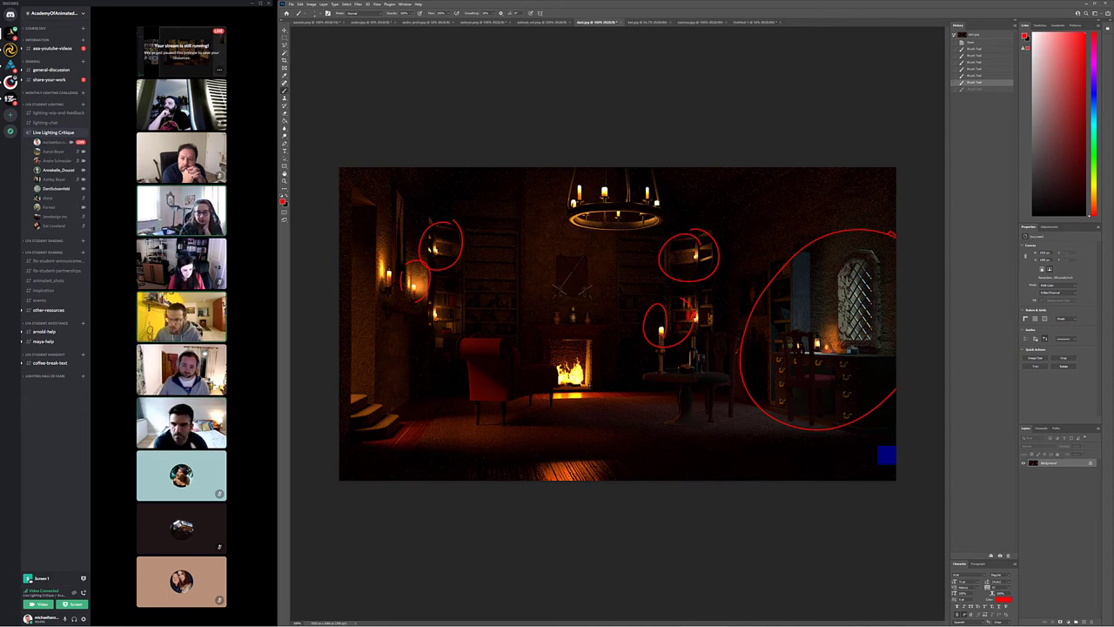
Select a rectangle around the fireplace flames and copy it onto a new layer.
{"action": "mouse_move", "coordinate": [99, 613]}
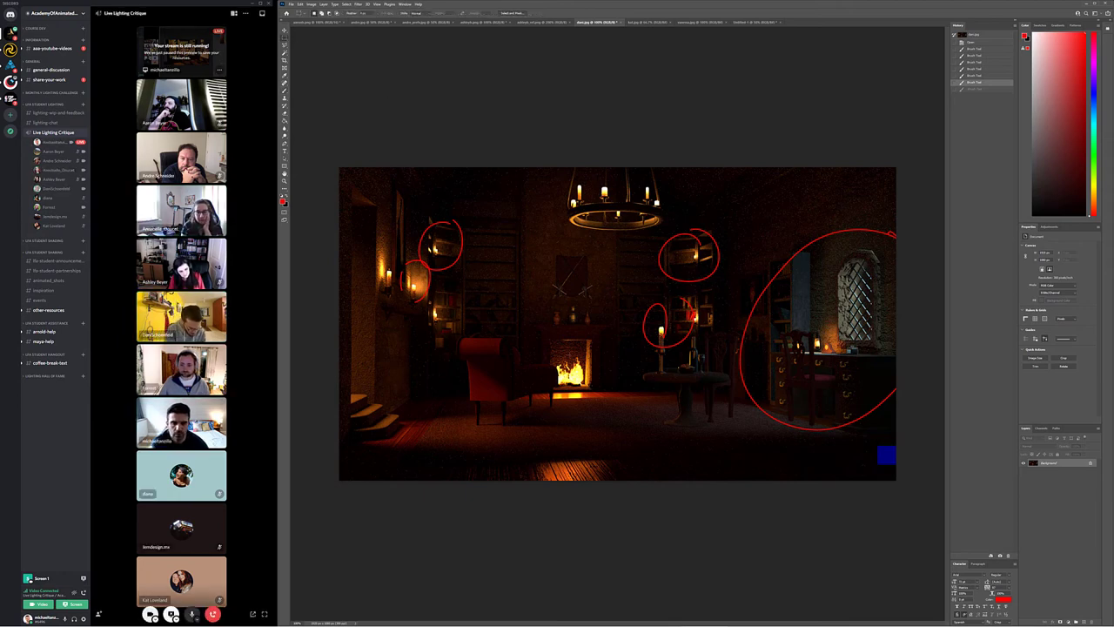
{"action": "left_click_drag", "start_coordinate": [539, 346], "coordinate": [613, 410]}
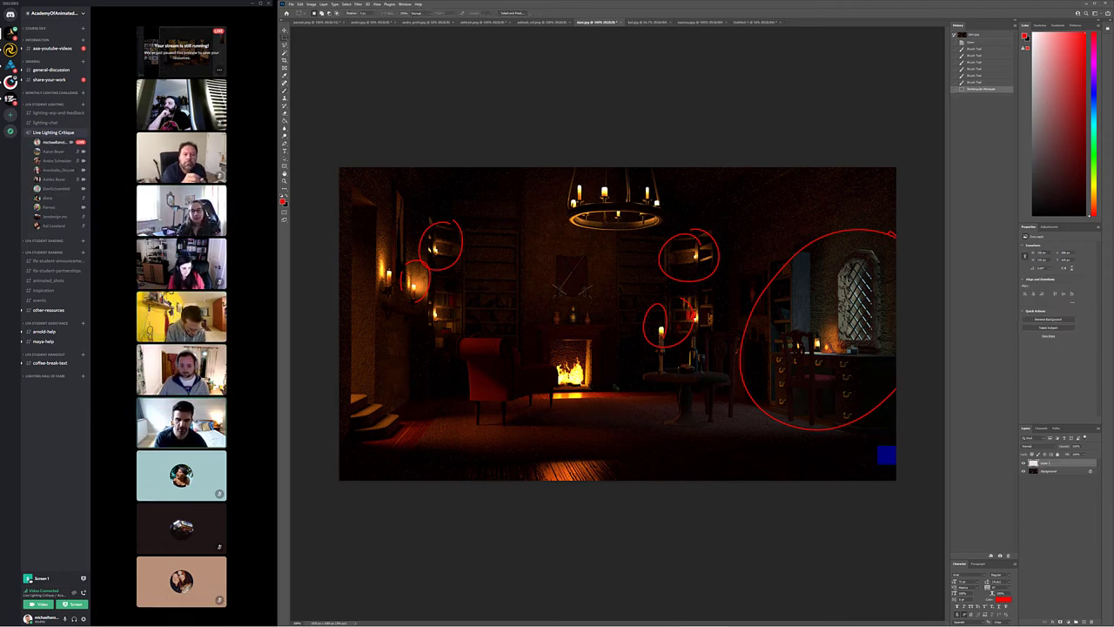
{"action": "key", "text": "ctrl+j"}
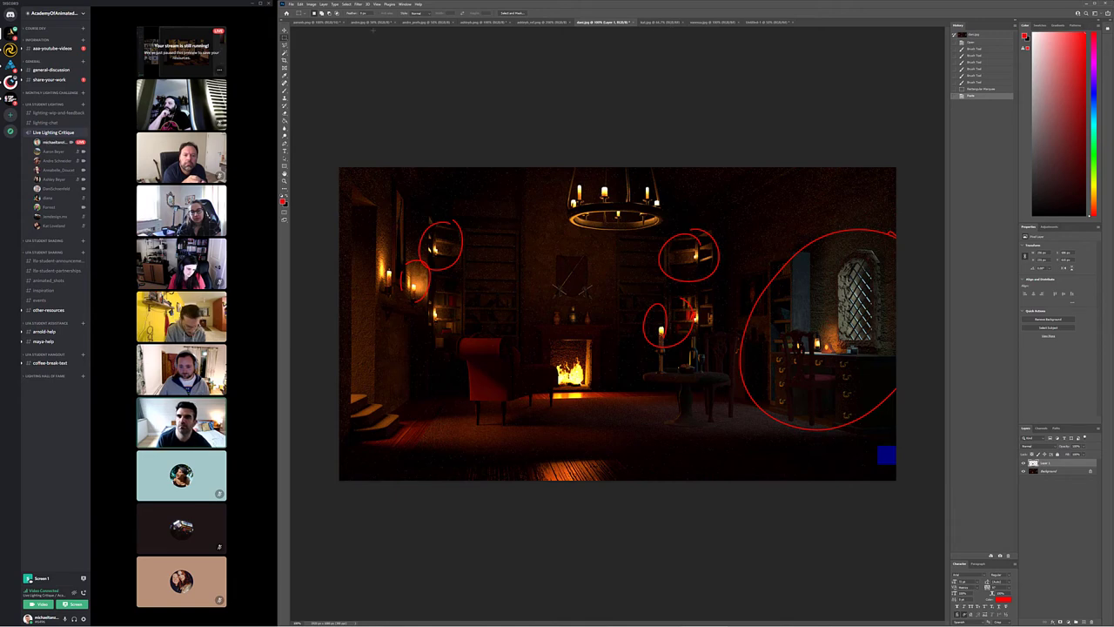
Apply a Gaussian Blur to the copied fireplace layer.
{"action": "left_click", "coordinate": [357, 4]}
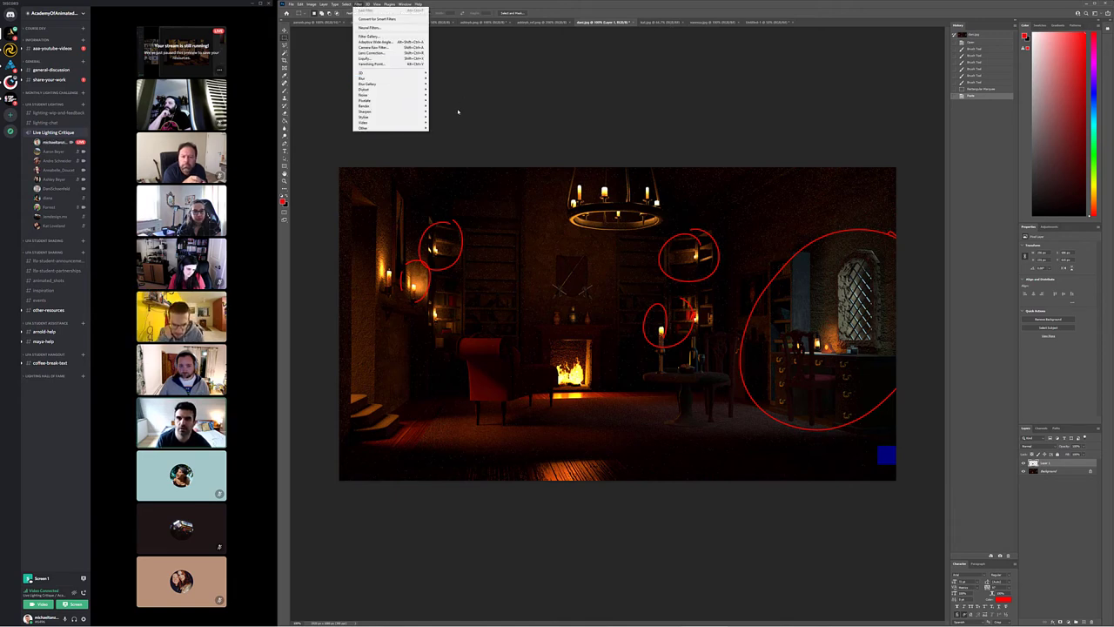
{"action": "mouse_move", "coordinate": [387, 84]}
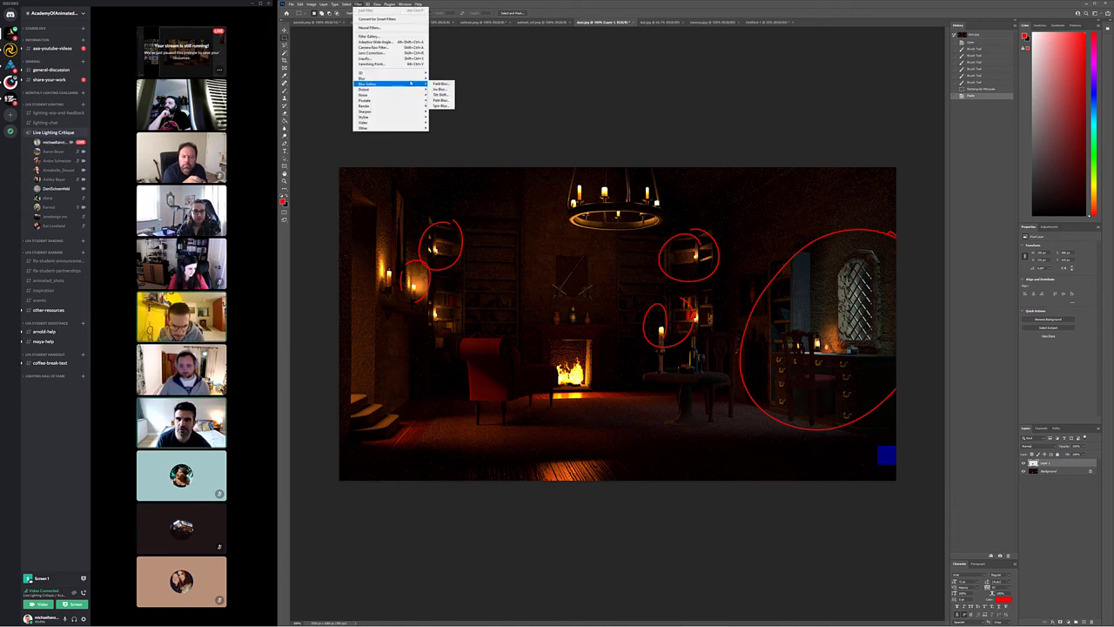
{"action": "left_click", "coordinate": [451, 101]}
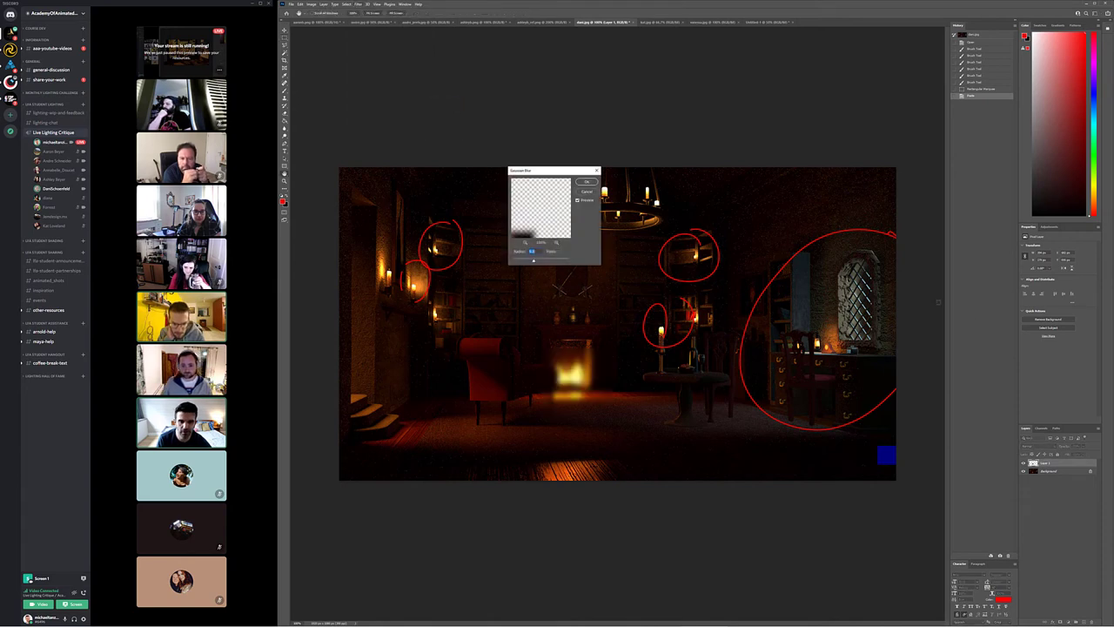
{"action": "left_click", "coordinate": [586, 181]}
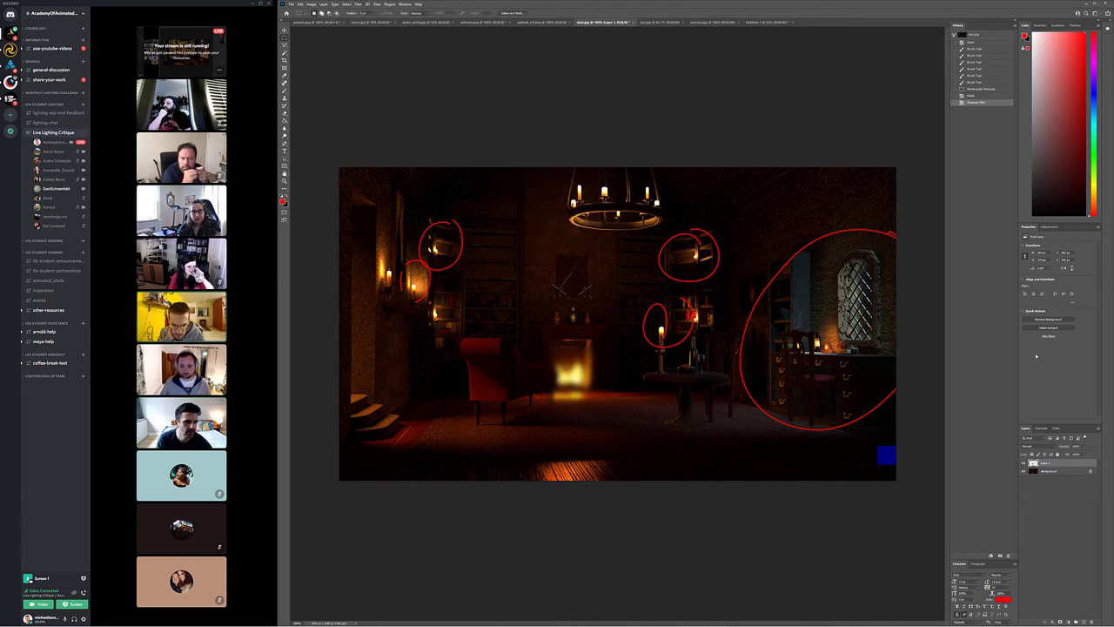
Set the blurred fireplace layer's blend mode to Screen, and switch to the Eraser tool.
{"action": "left_click", "coordinate": [1037, 445]}
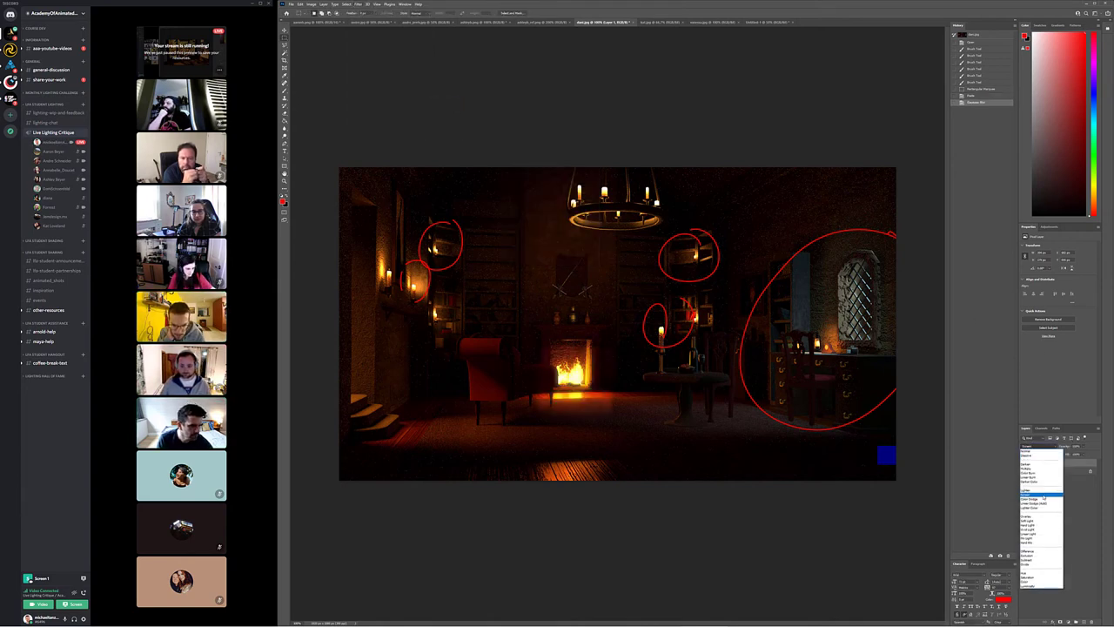
{"action": "left_click", "coordinate": [1044, 497]}
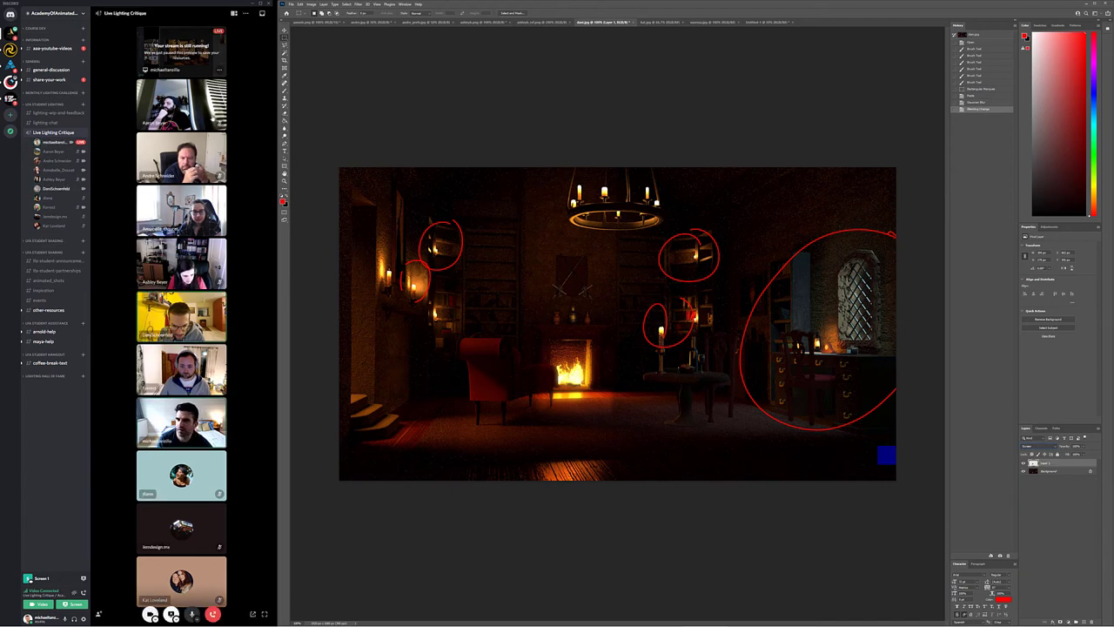
{"action": "key", "text": "b"}
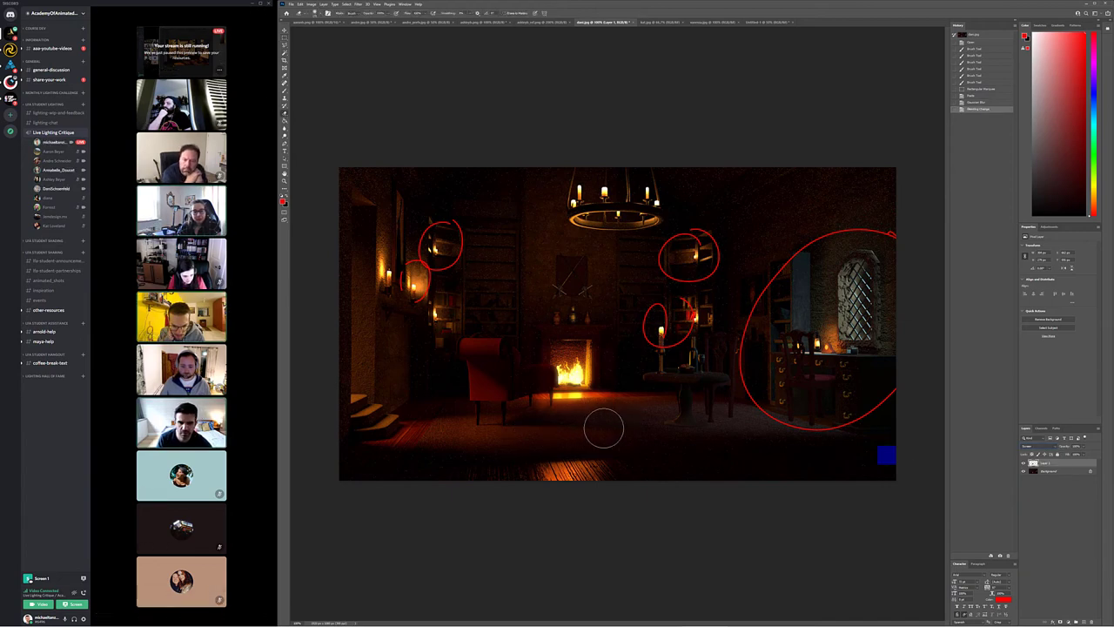
Erase part of the blurred fireplace glow layer beneath the red armchair.
{"action": "left_click", "coordinate": [500, 407]}
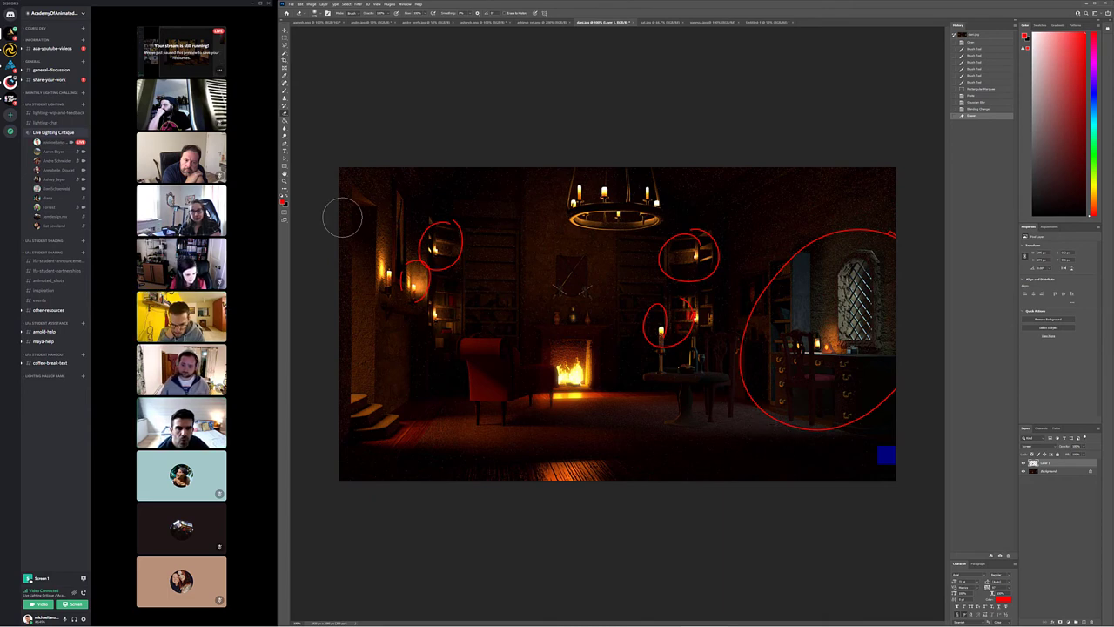
Mark the underside of the chandelier in red with the Brush tool, and undo the strokes.
{"action": "left_click", "coordinate": [284, 84]}
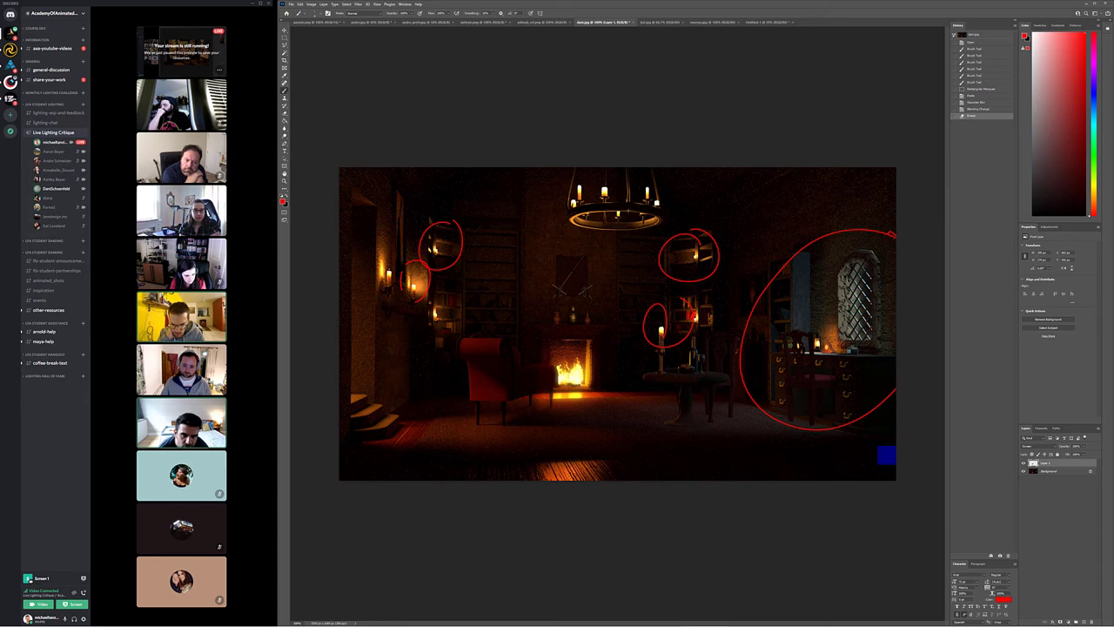
{"action": "mouse_move", "coordinate": [571, 222]}
{"action": "left_mouse_down"}
{"action": "mouse_move", "coordinate": [626, 232]}
{"action": "mouse_move", "coordinate": [660, 219]}
{"action": "left_mouse_up"}
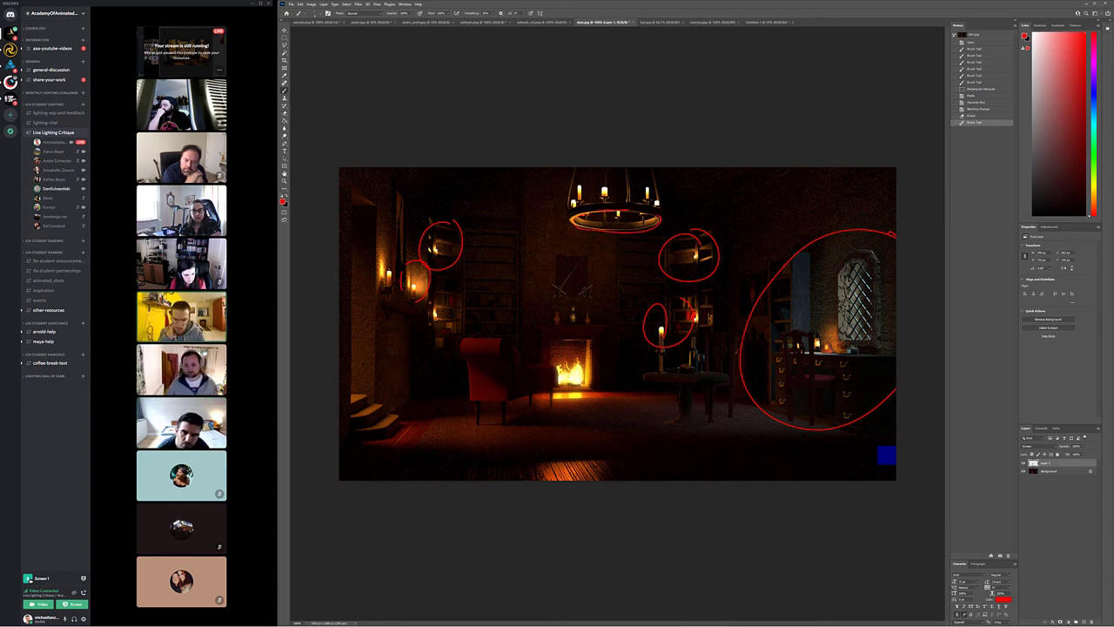
{"action": "key", "text": "ctrl+z"}
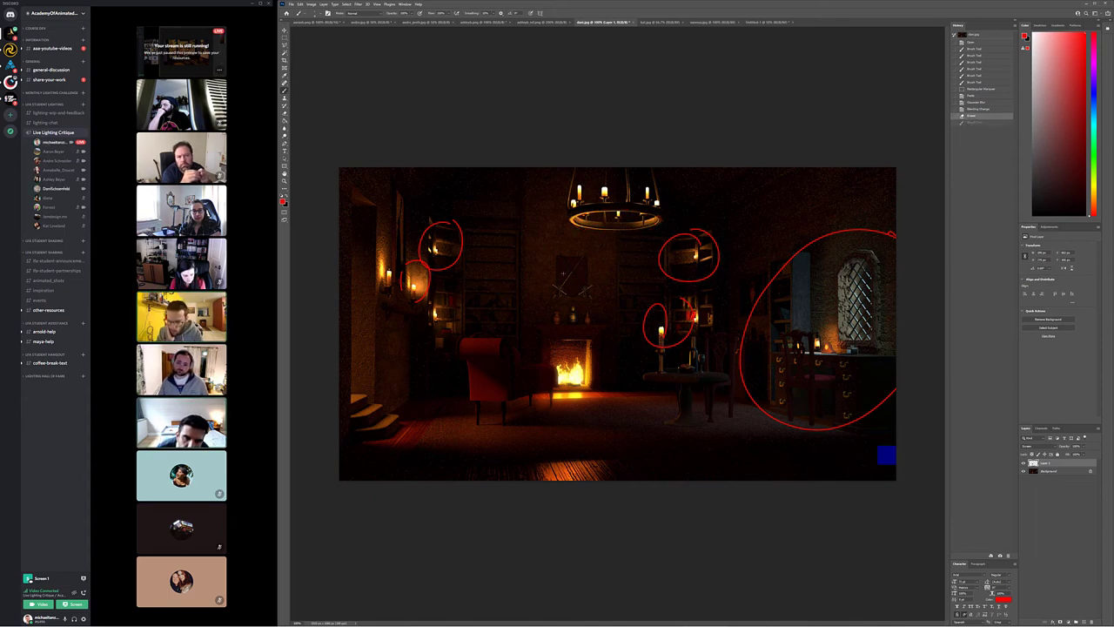
{"action": "mouse_move", "coordinate": [595, 231]}
{"action": "left_mouse_down"}
{"action": "mouse_move", "coordinate": [571, 352]}
{"action": "mouse_move", "coordinate": [604, 233]}
{"action": "left_mouse_up"}
{"action": "key", "text": "ctrl+z"}
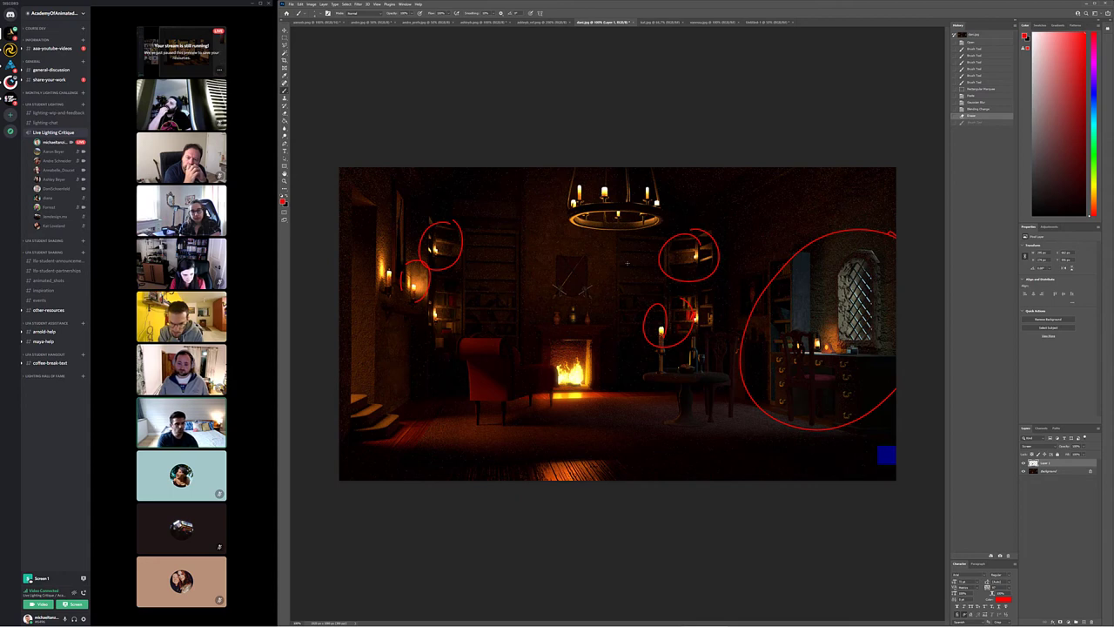
Copy the entire Background layer of the library render onto a new layer directly above it.
{"action": "left_click", "coordinate": [1064, 471]}
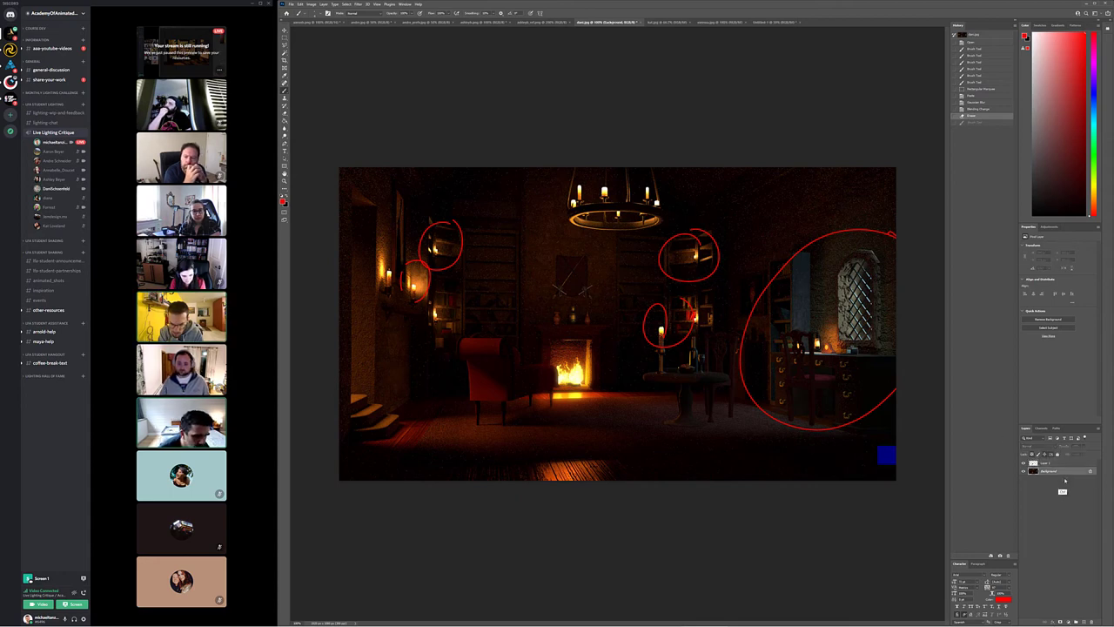
{"action": "key", "text": "ctrl+a"}
{"action": "key", "text": "ctrl+c"}
{"action": "key", "text": "ctrl+v"}
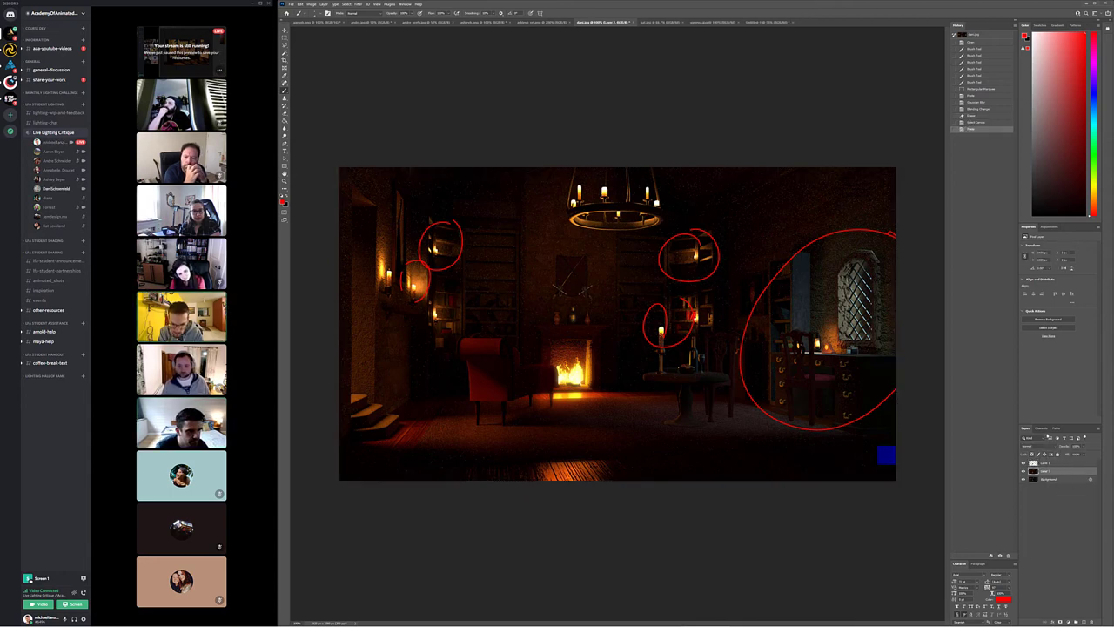
Apply a Gaussian Blur to the full-frame copy of the library render.
{"action": "left_click", "coordinate": [358, 3]}
{"action": "mouse_move", "coordinate": [362, 79]}
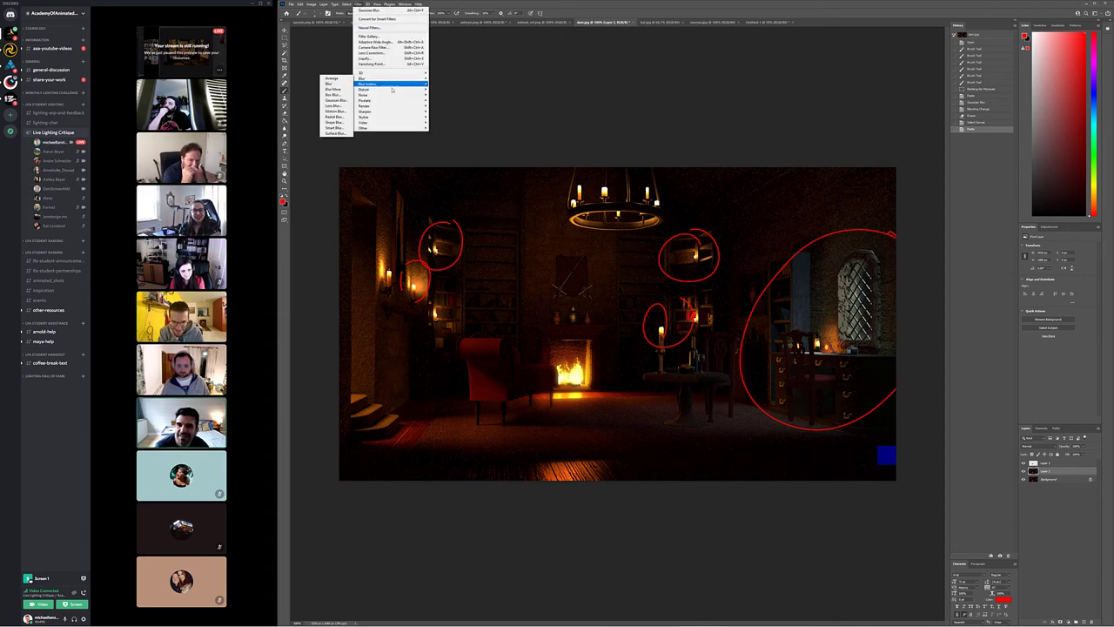
{"action": "left_click", "coordinate": [339, 101]}
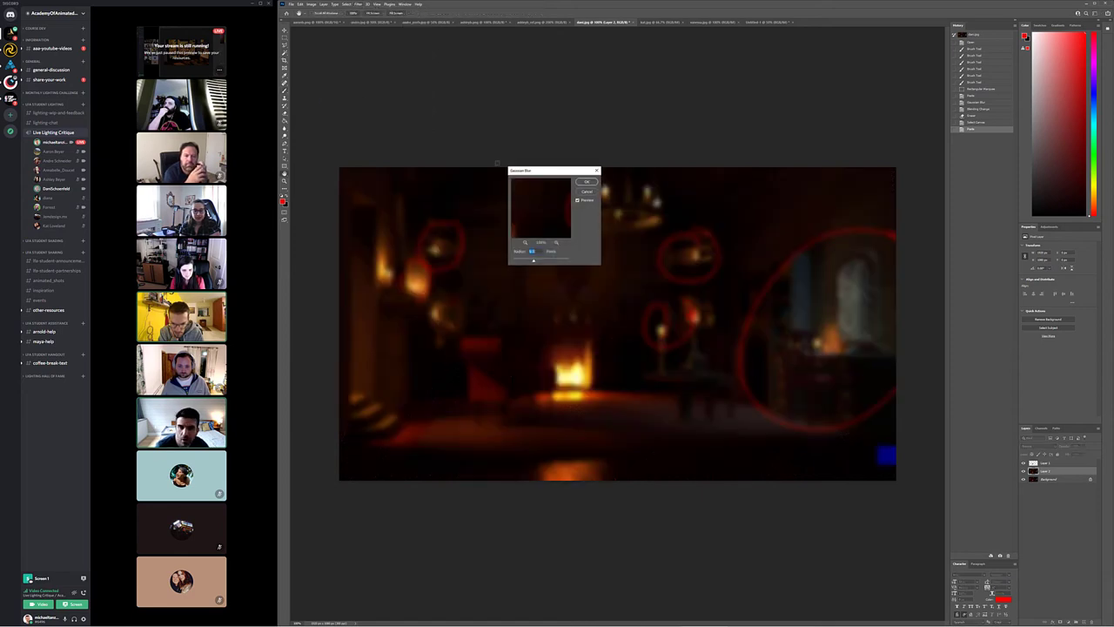
{"action": "left_click", "coordinate": [585, 181]}
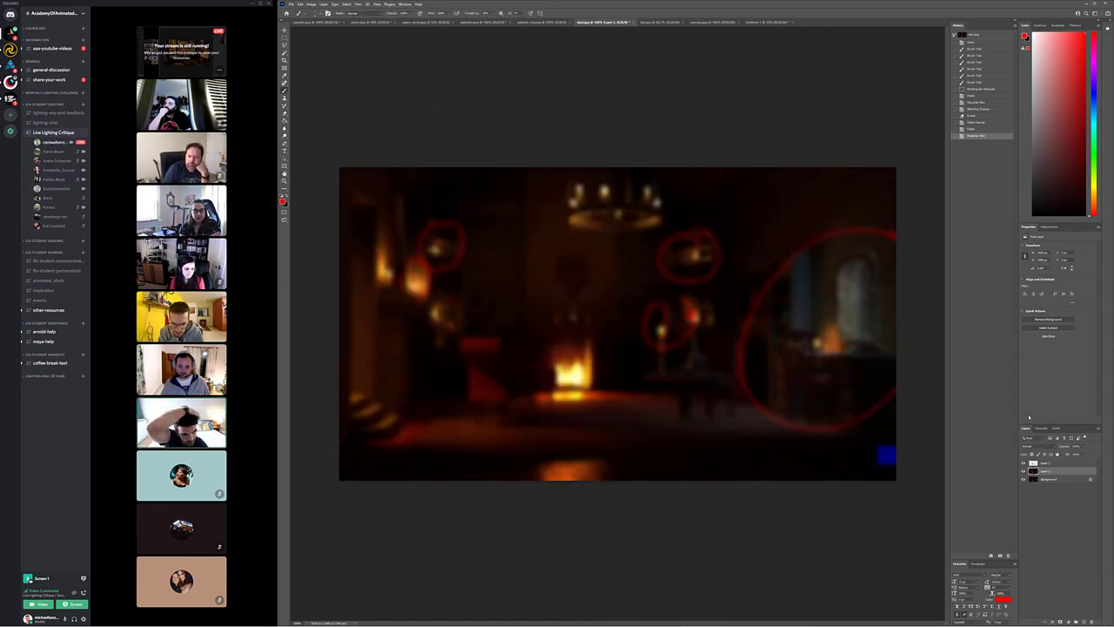
Reduce the blurred full-frame layer's opacity, and set its blend mode to Screen.
{"action": "left_click_drag", "start_coordinate": [1084, 449], "coordinate": [1060, 453]}
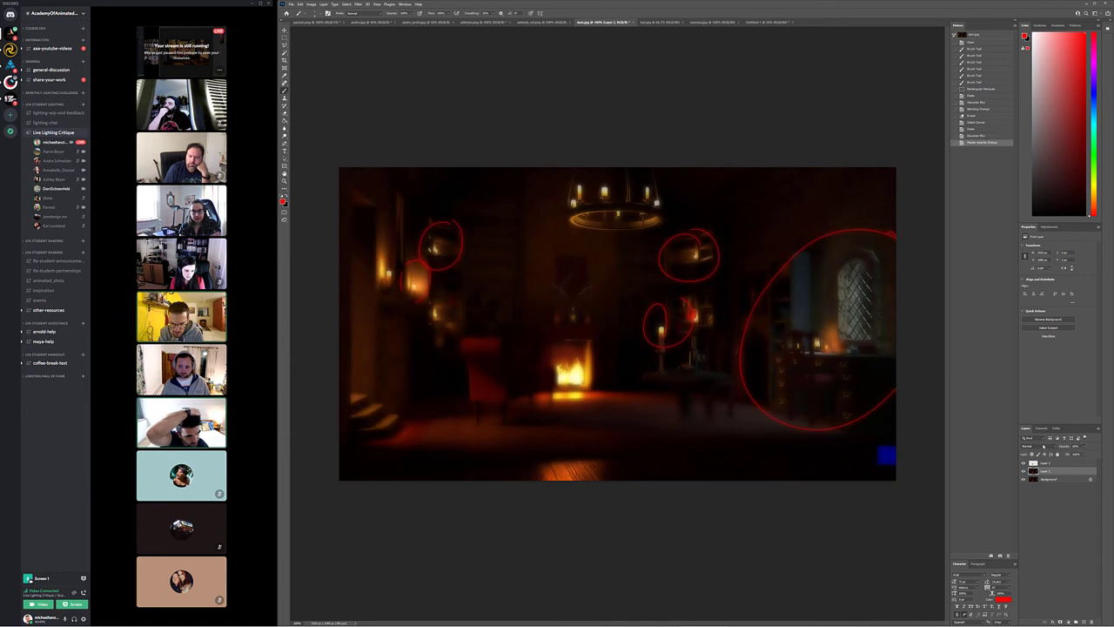
{"action": "left_click", "coordinate": [1031, 445]}
{"action": "left_click", "coordinate": [1036, 495]}
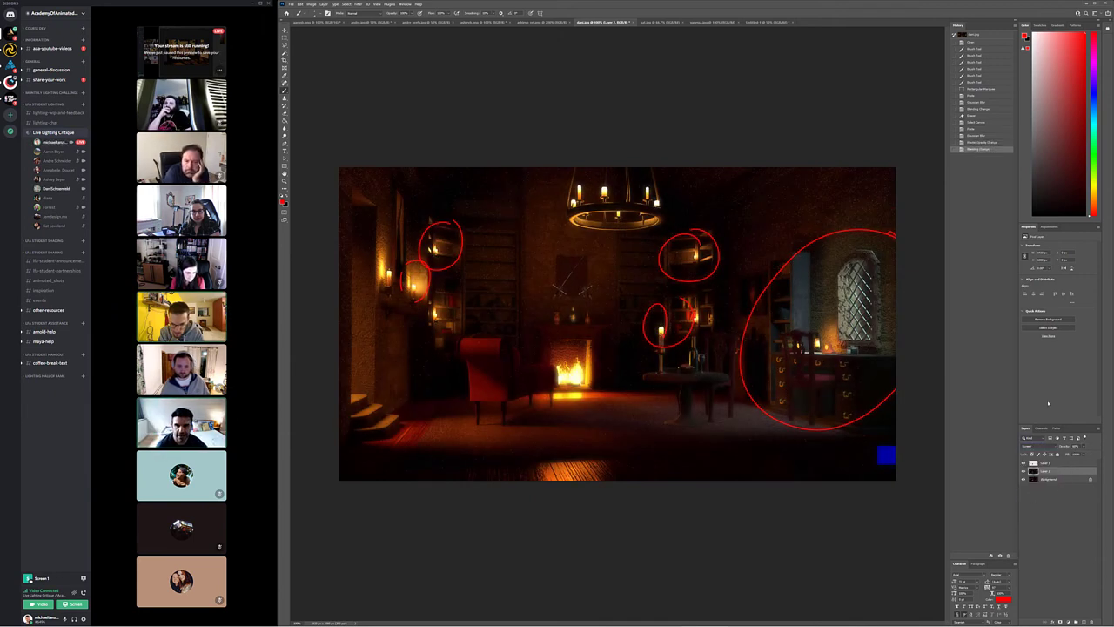
{"action": "left_click_drag", "start_coordinate": [1083, 449], "coordinate": [1083, 458]}
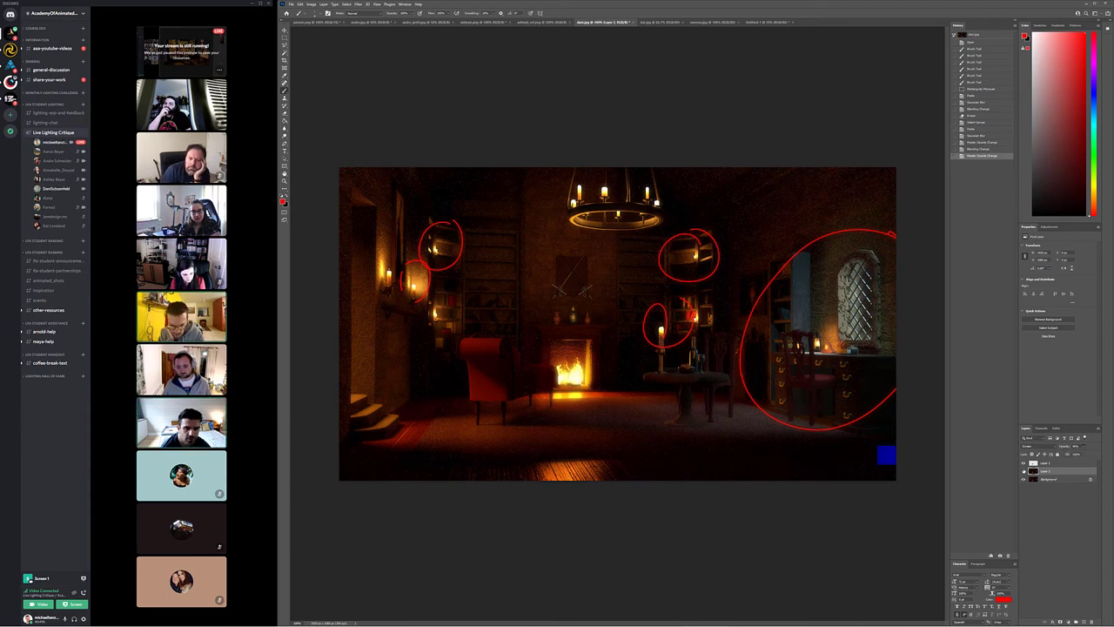
Toggle the full-frame glow layer off and on to compare the effect, and readjust its opacity.
{"action": "key", "text": "ctrl+comma"}
{"action": "key", "text": "ctrl+comma"}
{"action": "key", "text": "ctrl+comma"}
{"action": "key", "text": "ctrl+comma"}
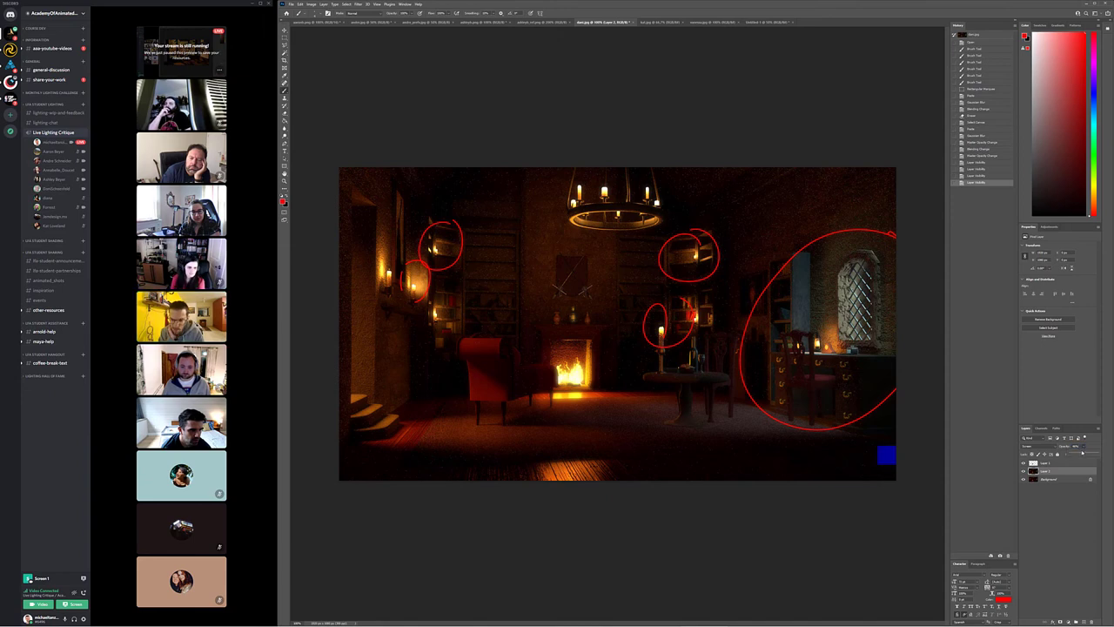
{"action": "left_click_drag", "start_coordinate": [1080, 454], "coordinate": [1078, 453]}
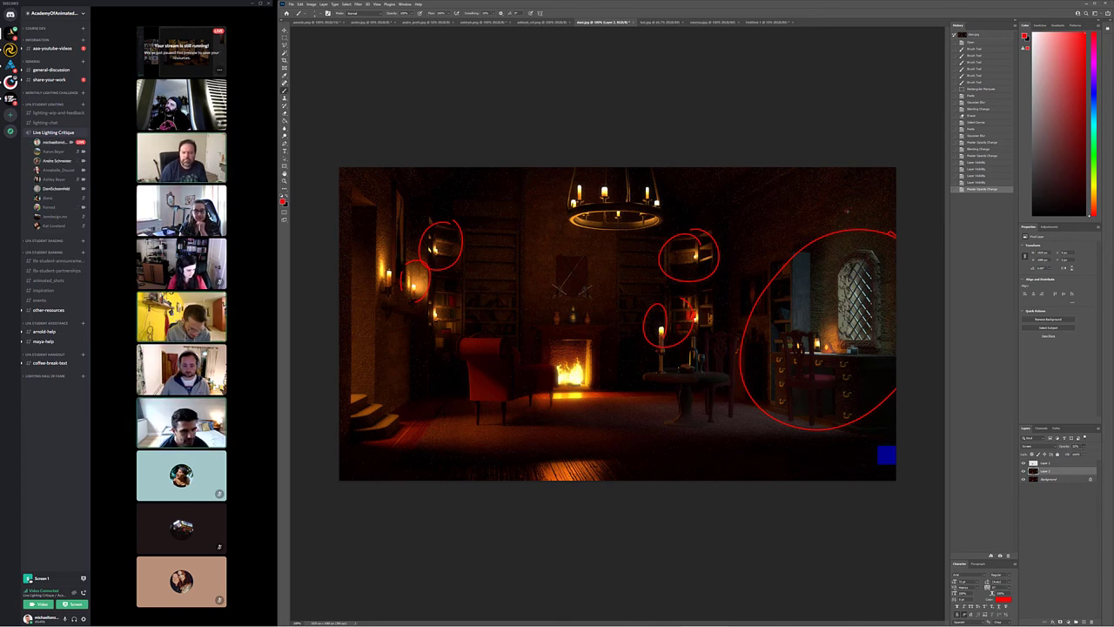
Outline the boundary of the desk and window area in red, and circle the floor area in front of the fireplace.
{"action": "mouse_move", "coordinate": [729, 451]}
{"action": "left_mouse_down"}
{"action": "mouse_move", "coordinate": [846, 210]}
{"action": "mouse_move", "coordinate": [792, 461]}
{"action": "left_mouse_up"}
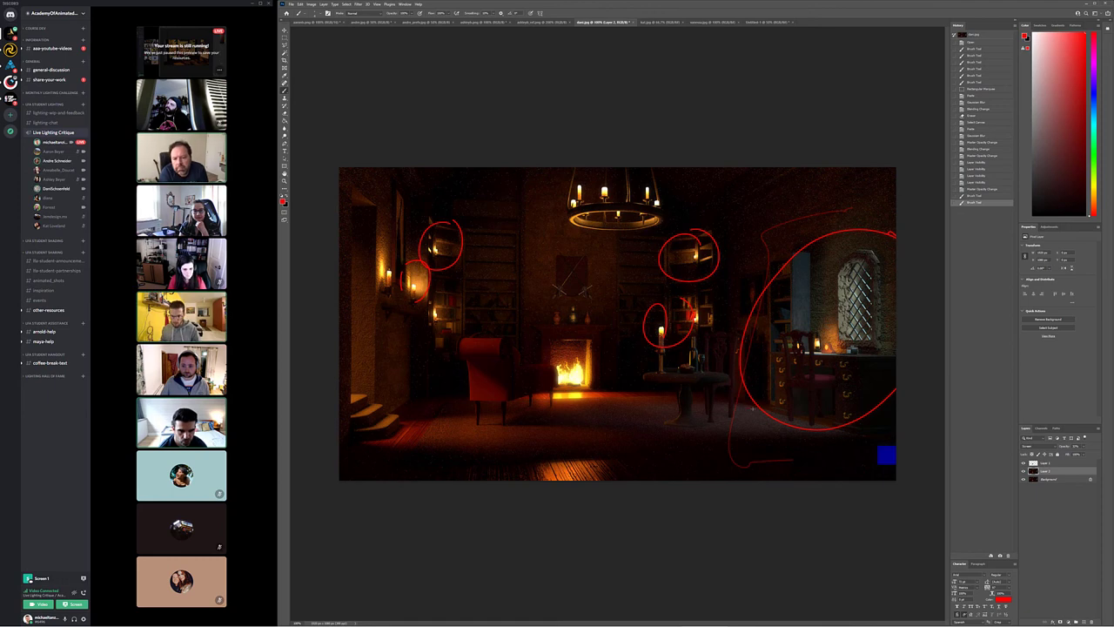
{"action": "left_click_drag", "start_coordinate": [604, 430], "coordinate": [865, 446]}
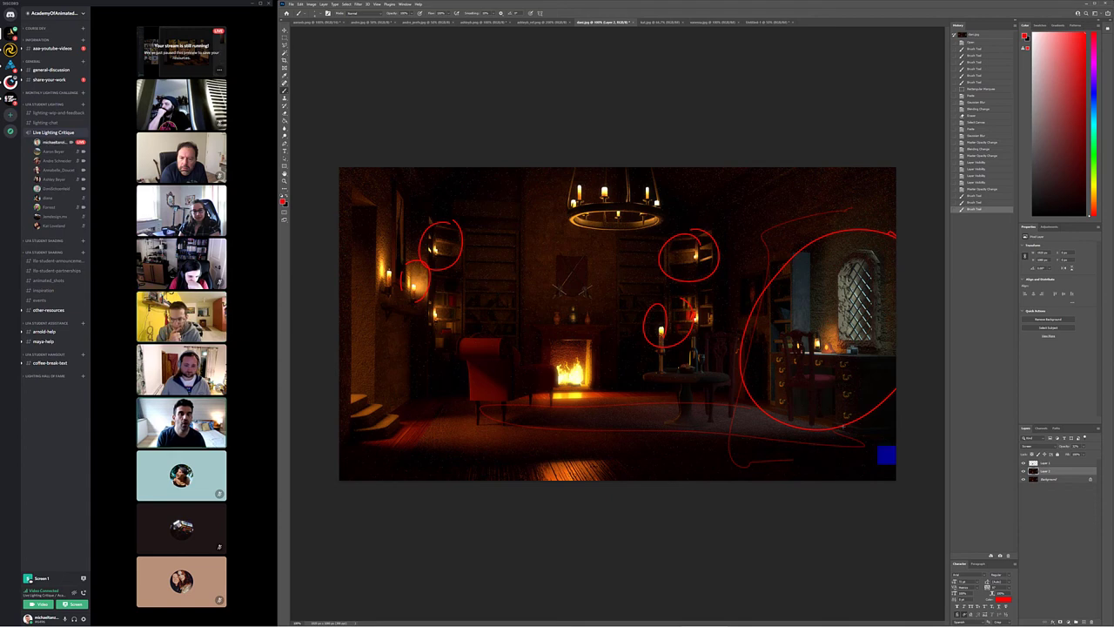
Switch to the render of the woman leaning on the column, and copy a rectangle around her onto a new layer.
{"action": "left_click", "coordinate": [660, 22]}
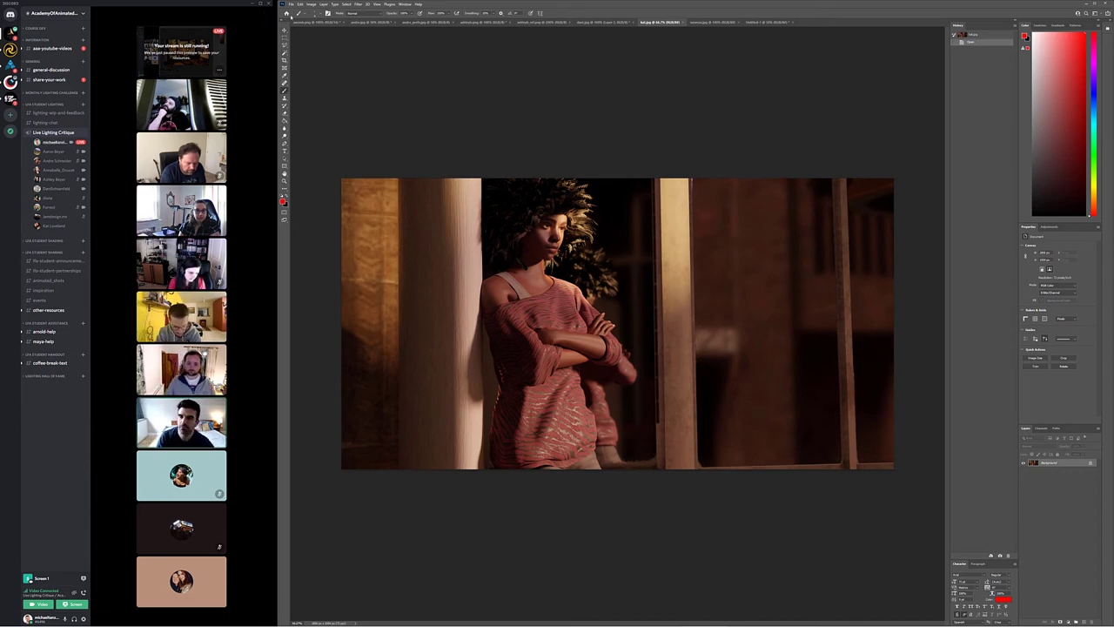
{"action": "key", "text": "m"}
{"action": "left_click_drag", "start_coordinate": [481, 178], "coordinate": [636, 525]}
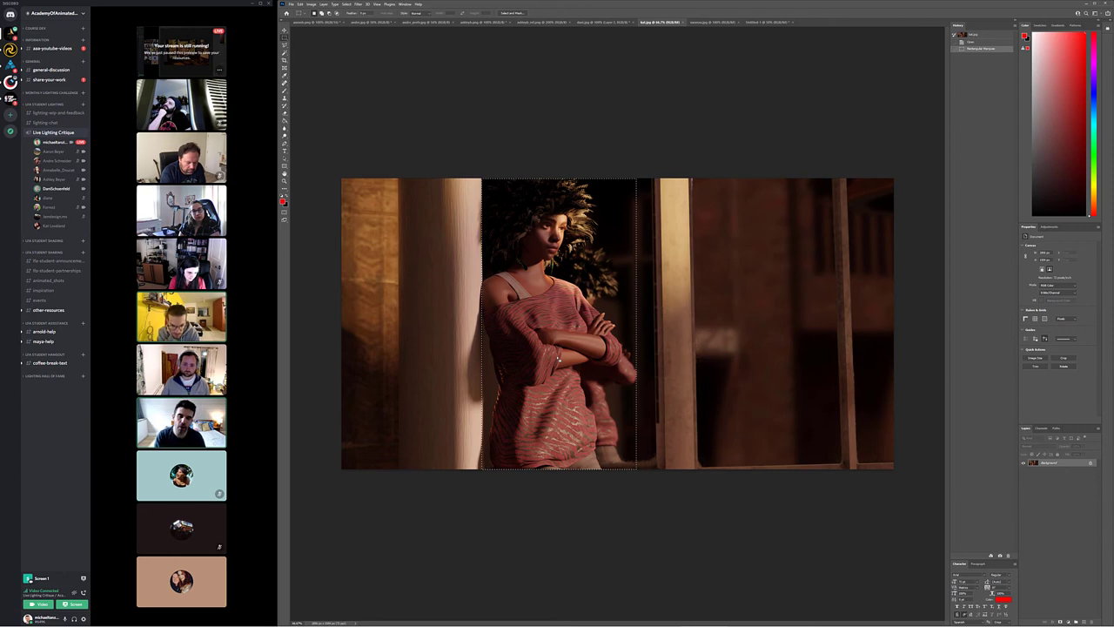
{"action": "key", "text": "ctrl+j"}
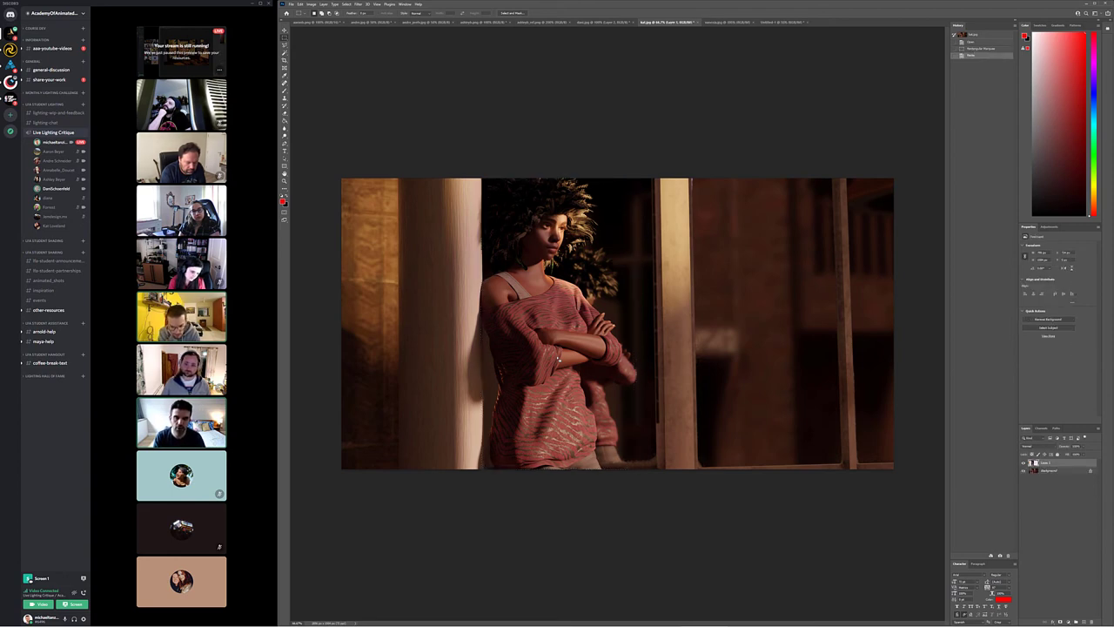
Brighten the copied character layer with Levels by lowering the white input level.
{"action": "key", "text": "ctrl+l"}
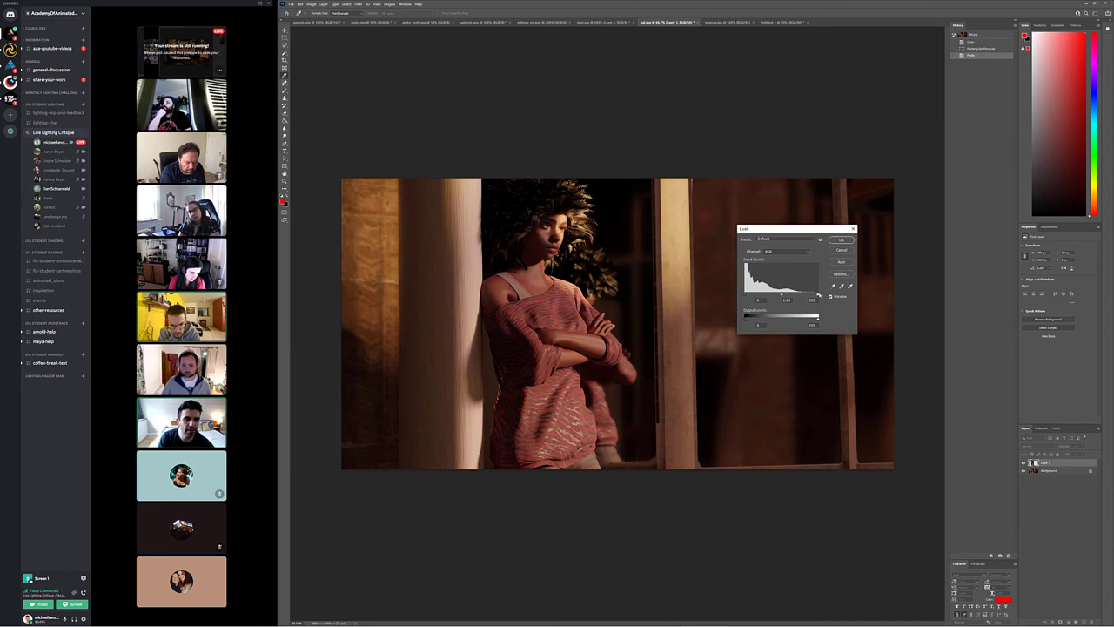
{"action": "left_click_drag", "start_coordinate": [817, 296], "coordinate": [795, 299]}
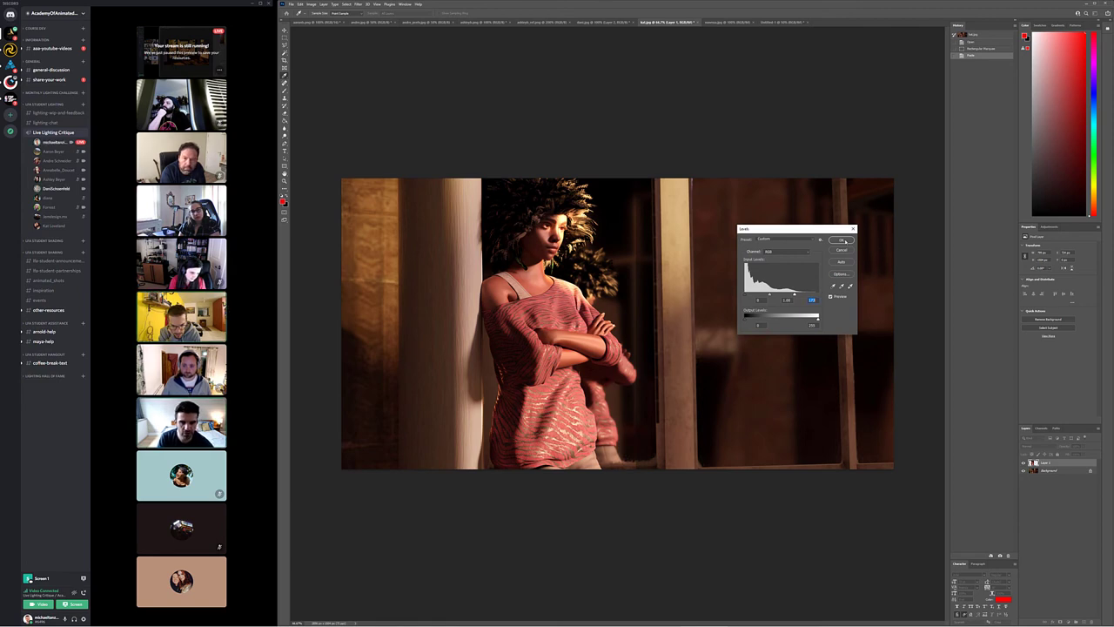
{"action": "key", "text": "Return"}
Toggle the brightened character layer off and on to compare it with the original lighting.
{"action": "left_click", "coordinate": [1023, 463]}
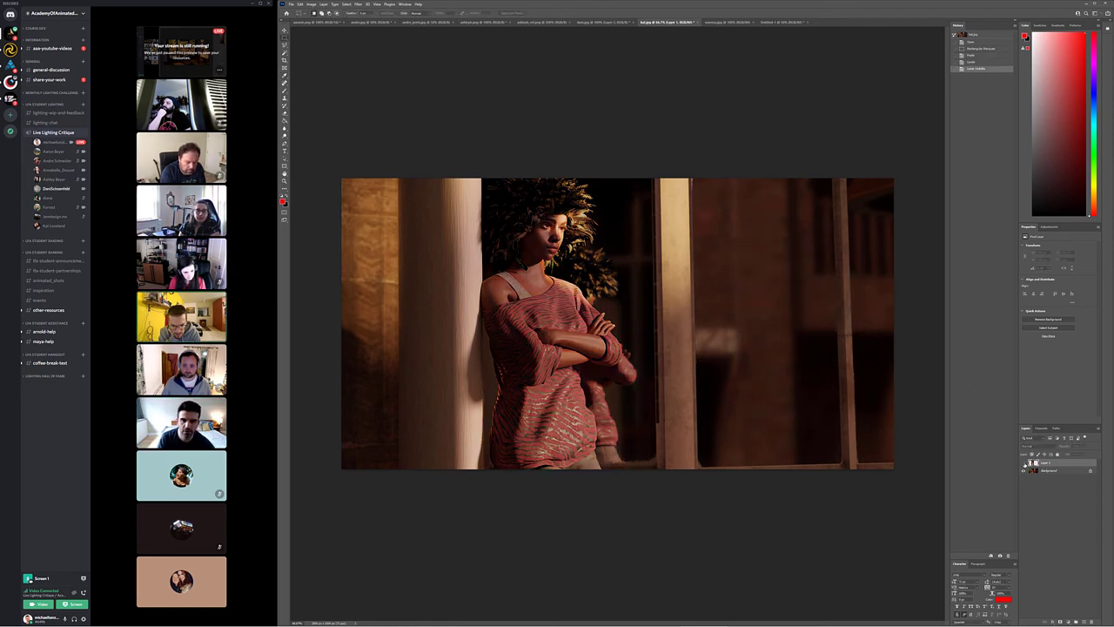
{"action": "left_click", "coordinate": [1024, 462]}
{"action": "left_click", "coordinate": [1023, 462]}
{"action": "left_click", "coordinate": [1024, 462]}
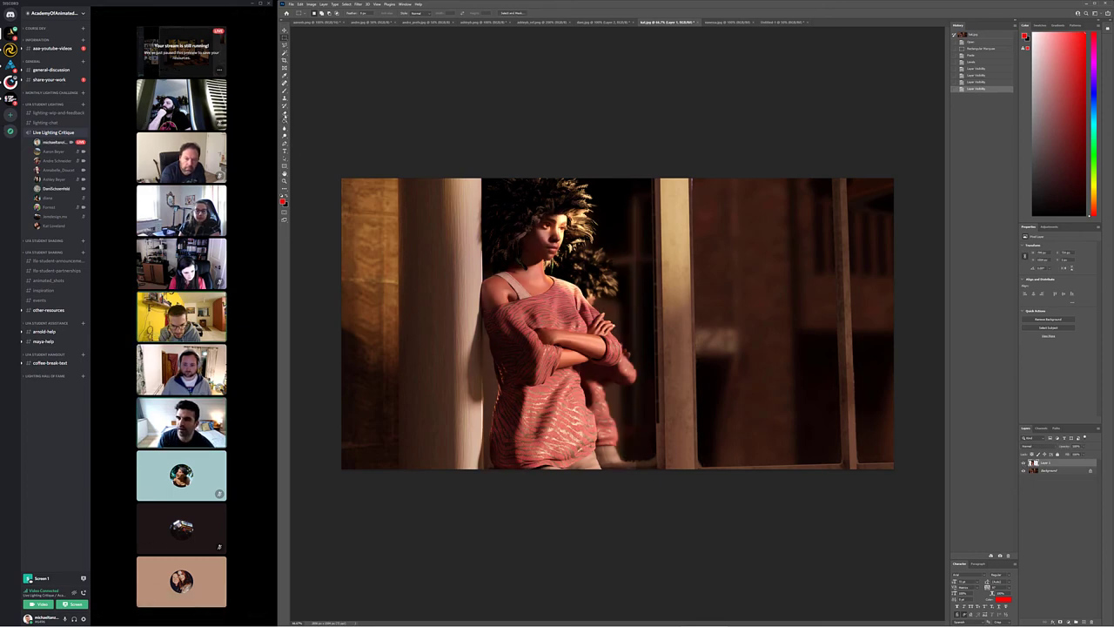
Erase the brightened layer's edges beside the woman's sweater and the column, and compare the result with an earlier history state.
{"action": "key", "text": "b"}
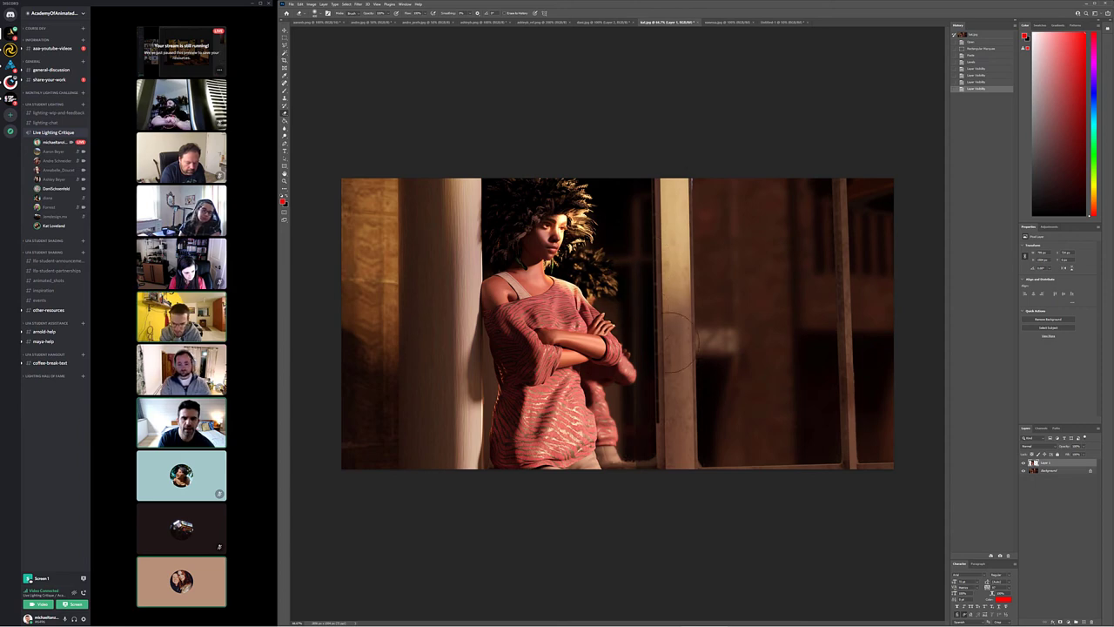
{"action": "mouse_move", "coordinate": [613, 436]}
{"action": "left_mouse_down"}
{"action": "mouse_move", "coordinate": [650, 453]}
{"action": "mouse_move", "coordinate": [625, 477]}
{"action": "left_mouse_up"}
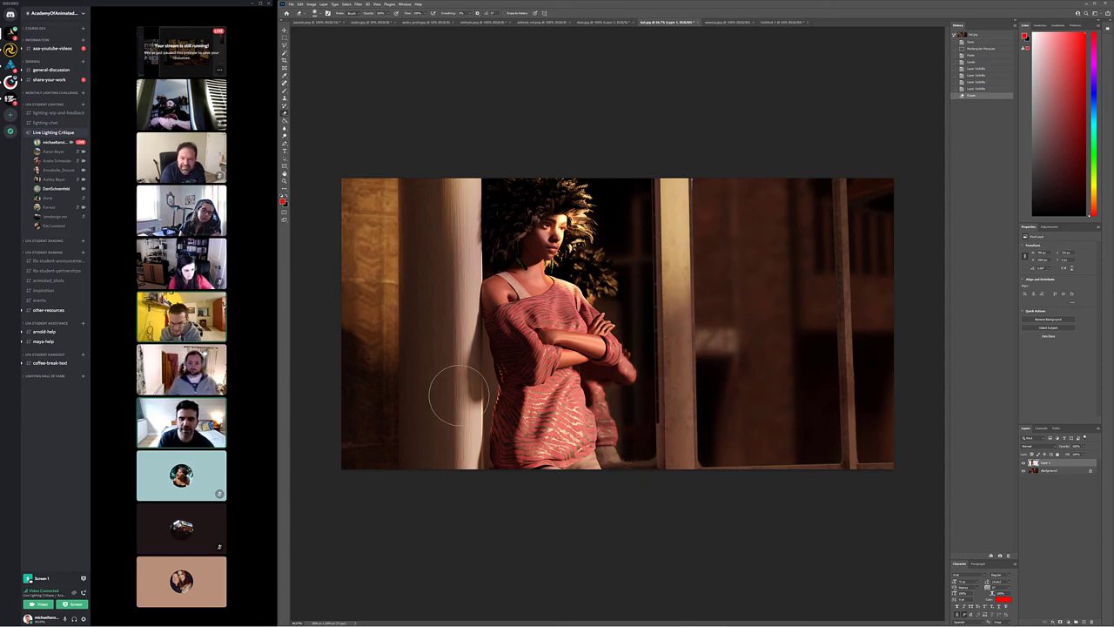
{"action": "left_click", "coordinate": [456, 159]}
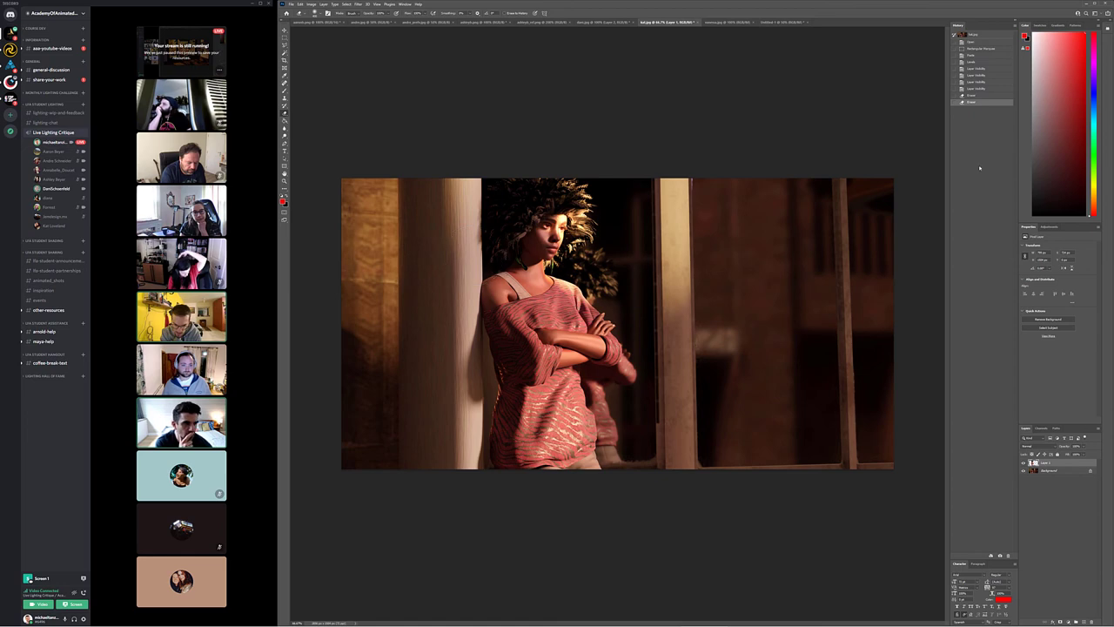
{"action": "left_click", "coordinate": [980, 82]}
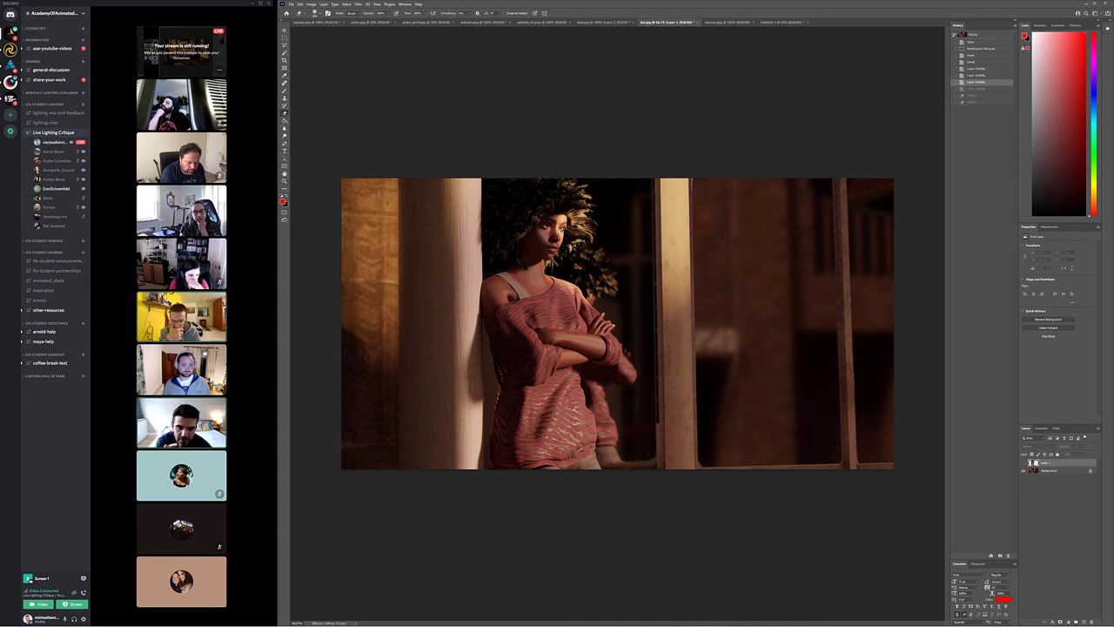
{"action": "left_click", "coordinate": [983, 103]}
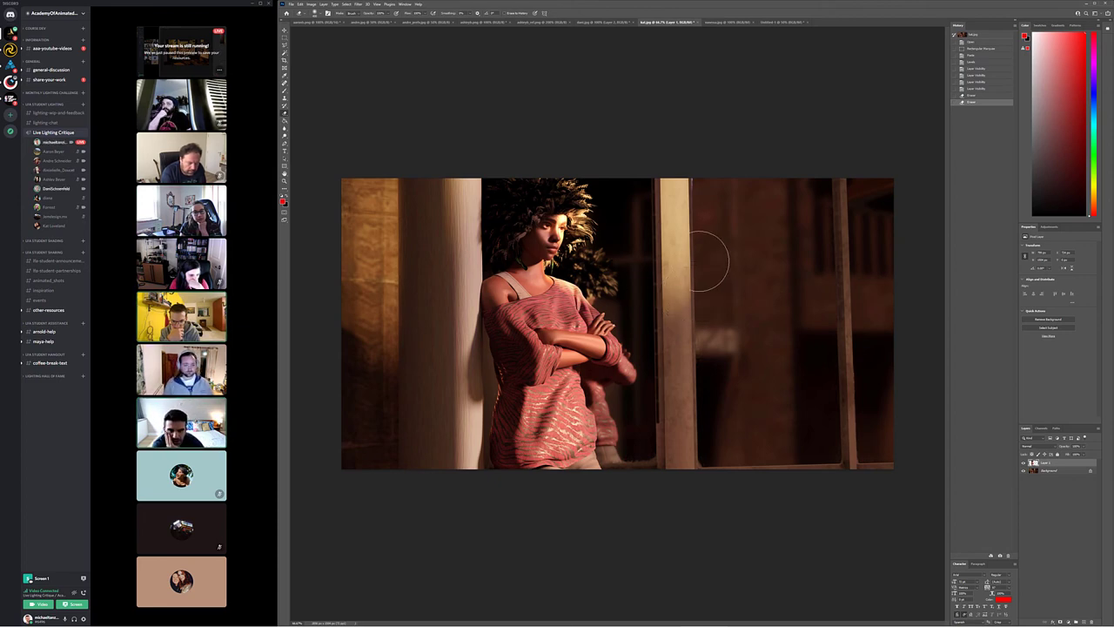
Outline the two vertical window posts beside the woman in red with the Brush tool.
{"action": "key", "text": "b"}
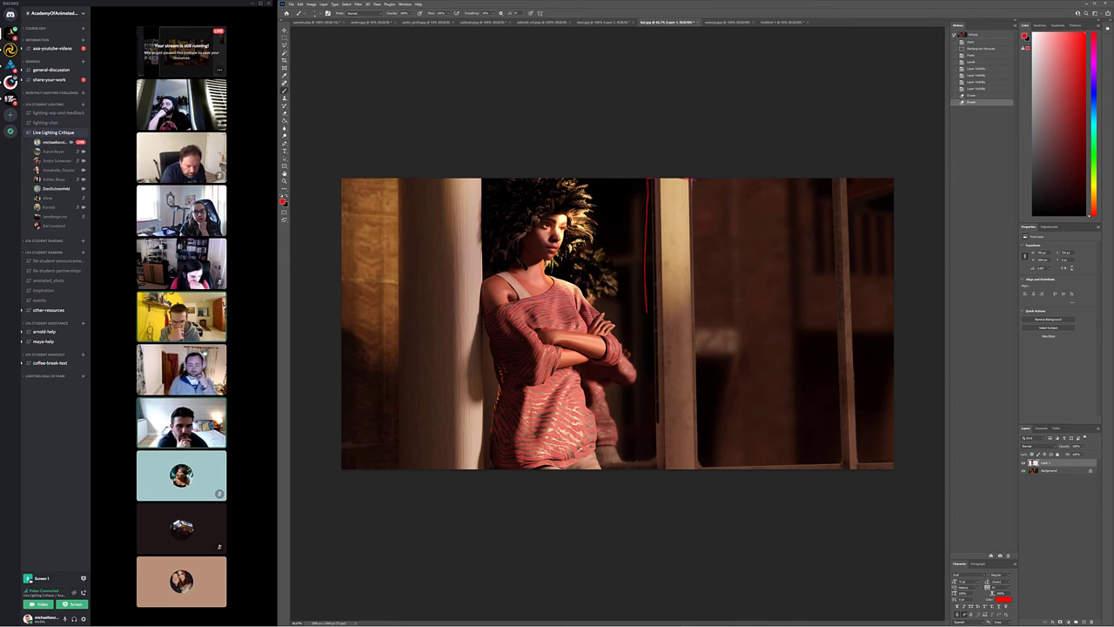
{"action": "left_click_drag", "start_coordinate": [646, 180], "coordinate": [659, 465]}
{"action": "mouse_move", "coordinate": [717, 463]}
{"action": "left_mouse_down"}
{"action": "mouse_move", "coordinate": [708, 322]}
{"action": "mouse_move", "coordinate": [721, 180]}
{"action": "left_mouse_up"}
{"action": "left_click_drag", "start_coordinate": [816, 181], "coordinate": [819, 465]}
{"action": "mouse_move", "coordinate": [863, 463]}
{"action": "left_mouse_down"}
{"action": "mouse_move", "coordinate": [868, 339]}
{"action": "mouse_move", "coordinate": [827, 183]}
{"action": "left_mouse_up"}
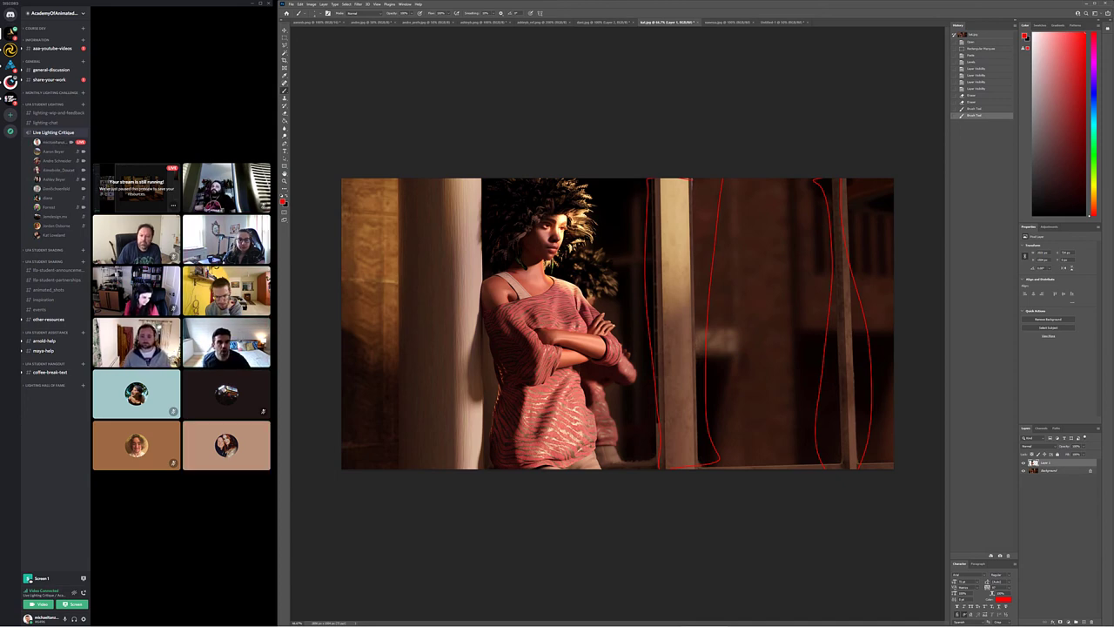
Switch to the sunset selfie character render, circle the detail at the edge of her far cheek in red, and undo the circle.
{"action": "left_click", "coordinate": [721, 22]}
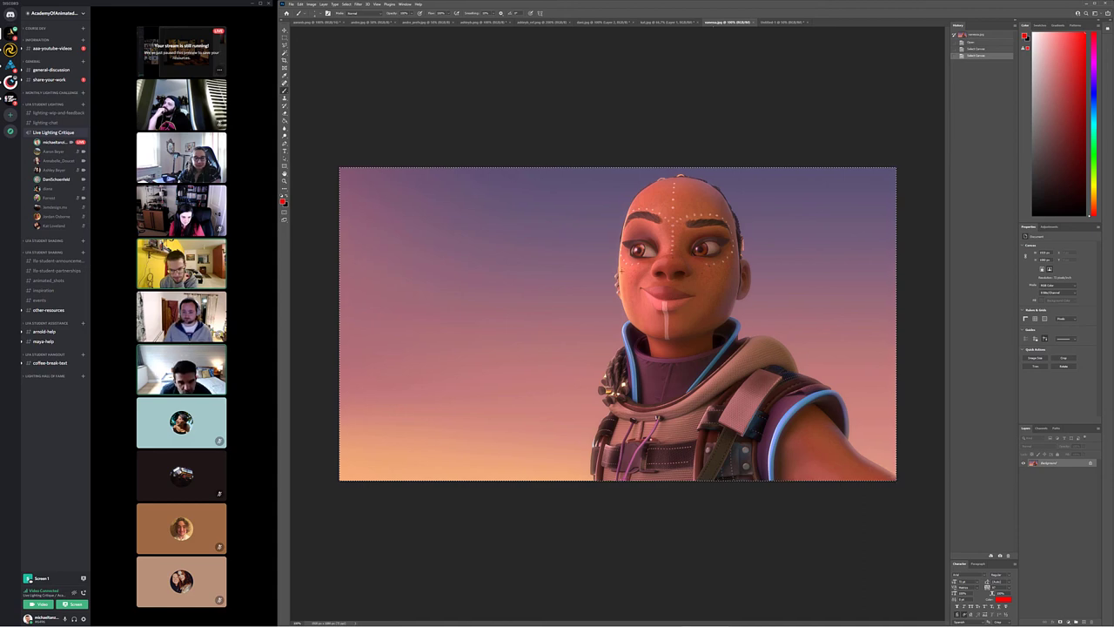
{"action": "mouse_move", "coordinate": [619, 271]}
{"action": "left_mouse_down"}
{"action": "mouse_move", "coordinate": [624, 300]}
{"action": "mouse_move", "coordinate": [623, 268]}
{"action": "left_mouse_up"}
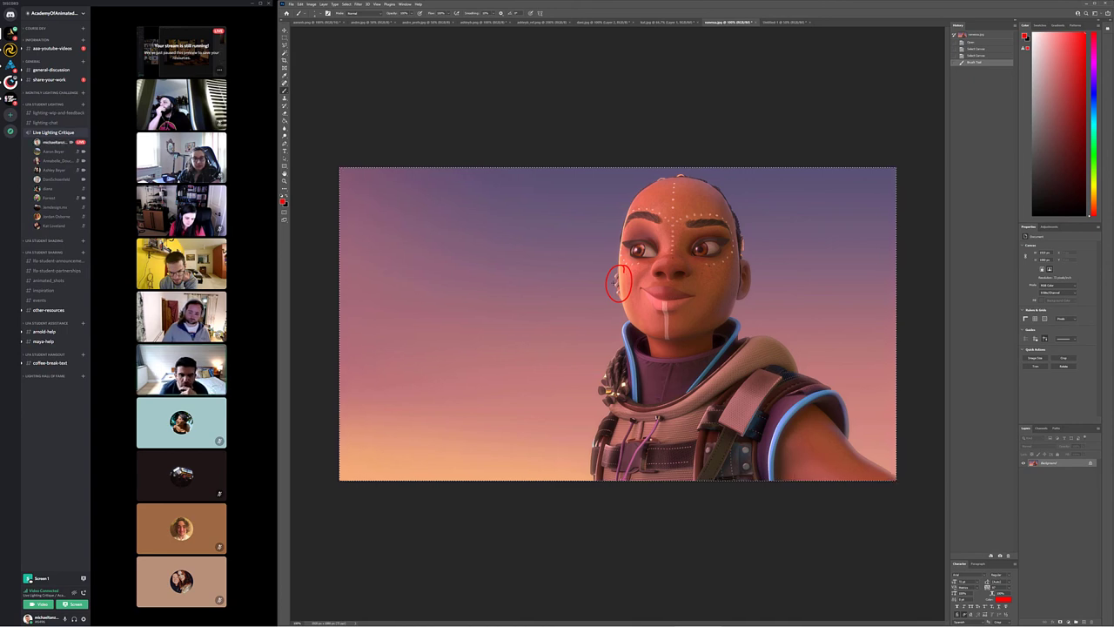
{"action": "key", "text": "ctrl+z"}
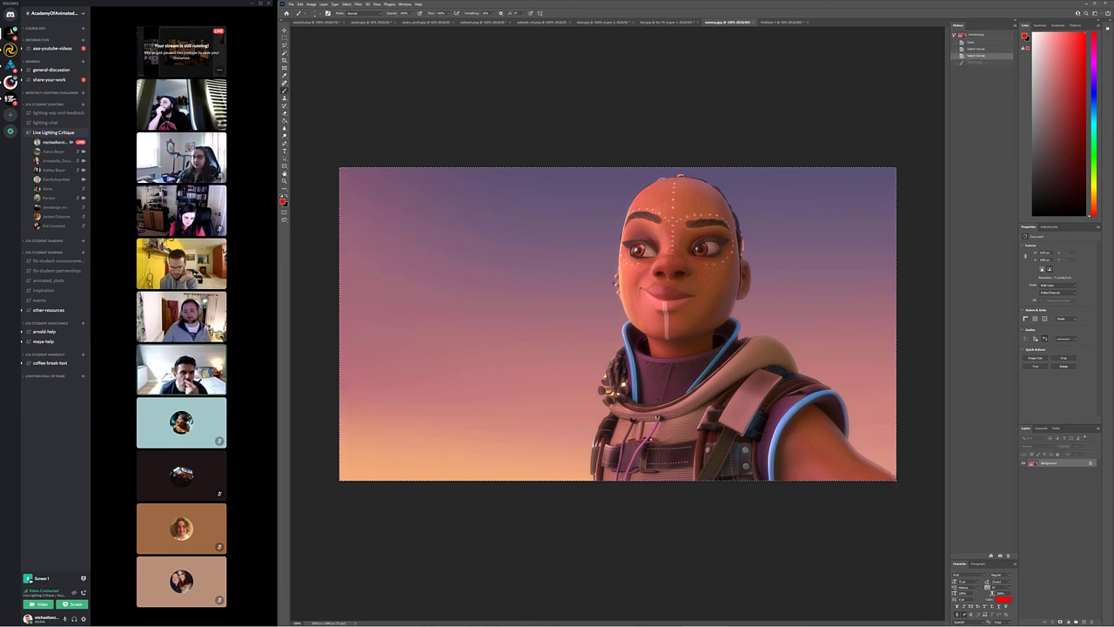
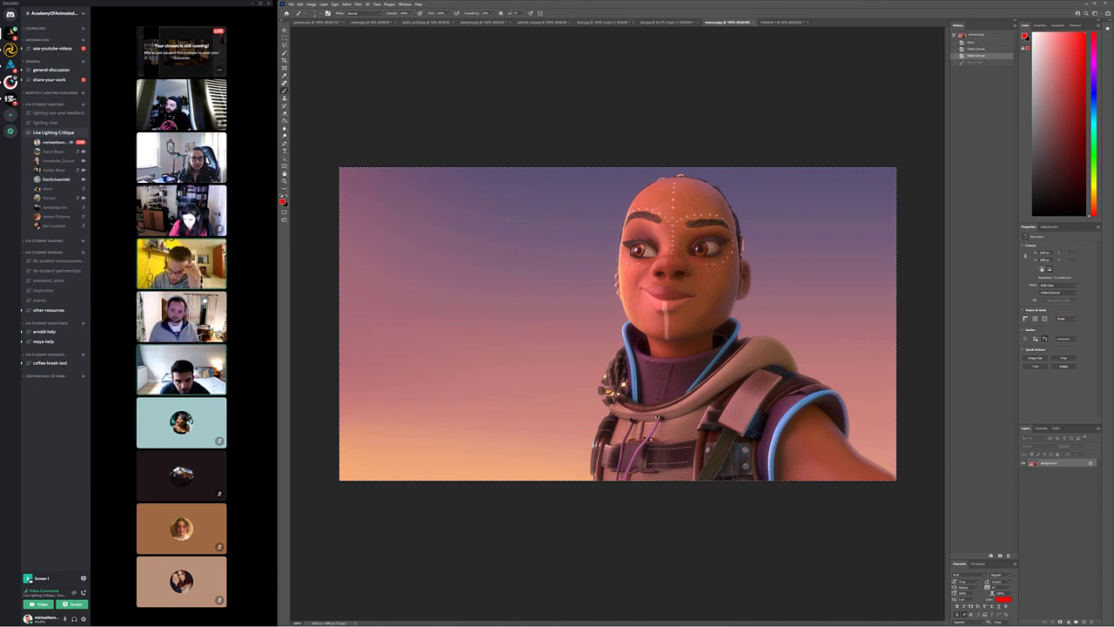
Mark the iris of the character's far eye in red with the Brush tool, and undo the mark.
{"action": "left_click", "coordinate": [640, 248]}
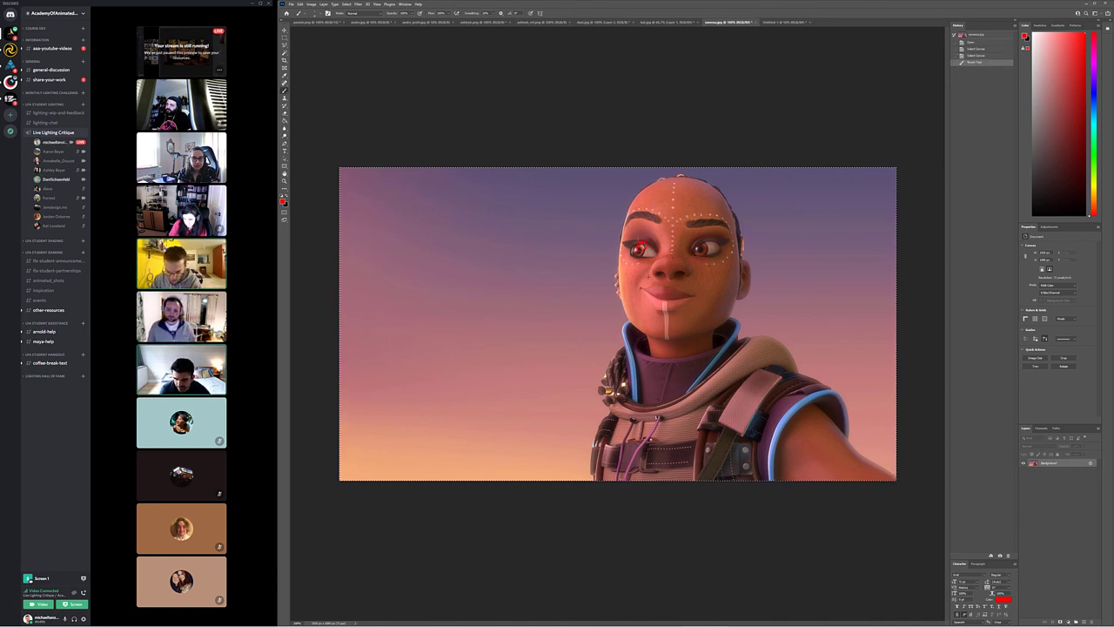
{"action": "key", "text": "ctrl+z"}
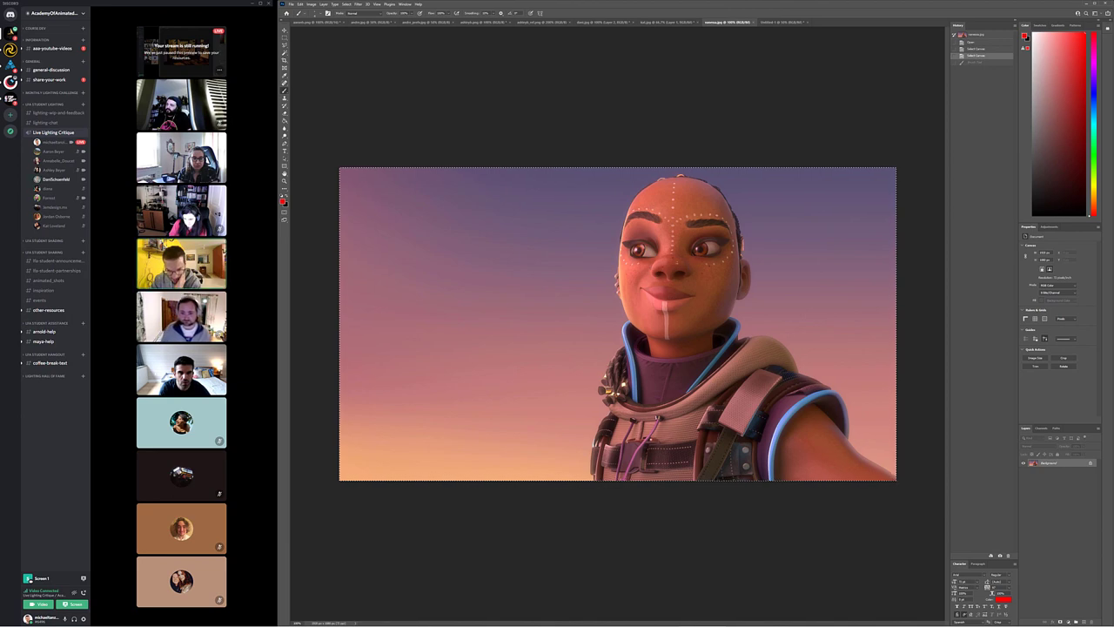
Copy a rectangular band around both of the character's eyes onto a new layer.
{"action": "mouse_move", "coordinate": [275, 160]}
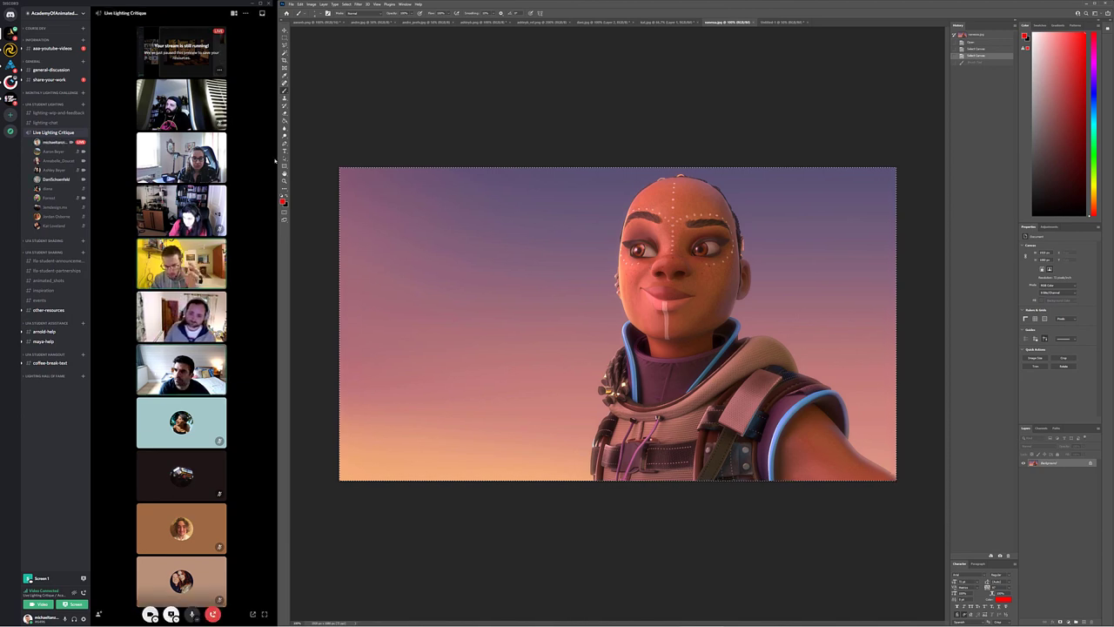
{"action": "left_click", "coordinate": [283, 38]}
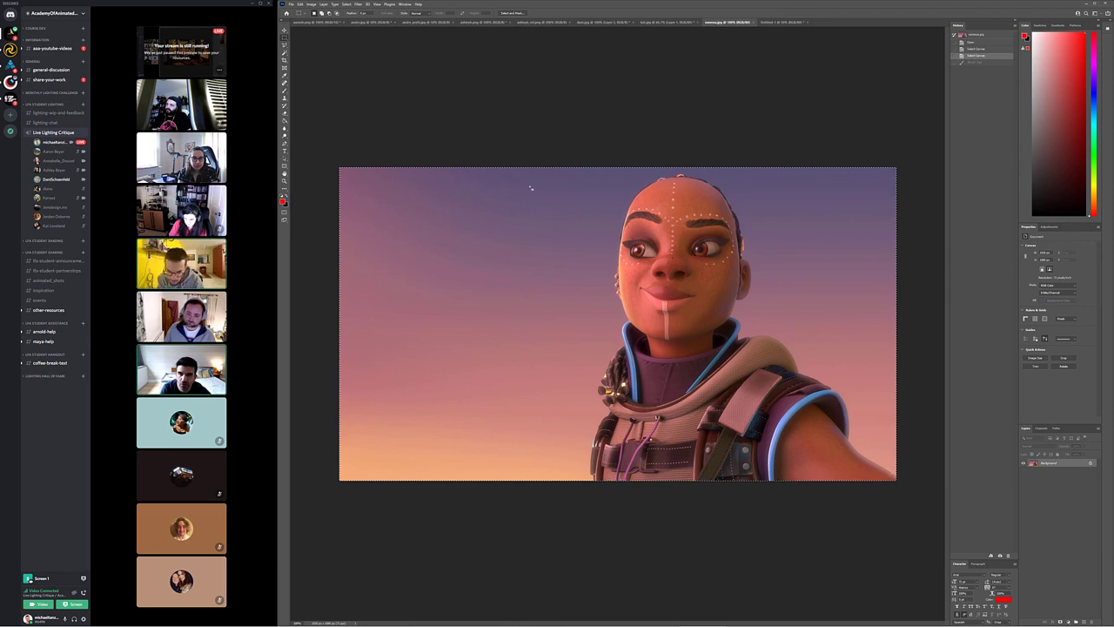
{"action": "left_click_drag", "start_coordinate": [616, 230], "coordinate": [740, 262]}
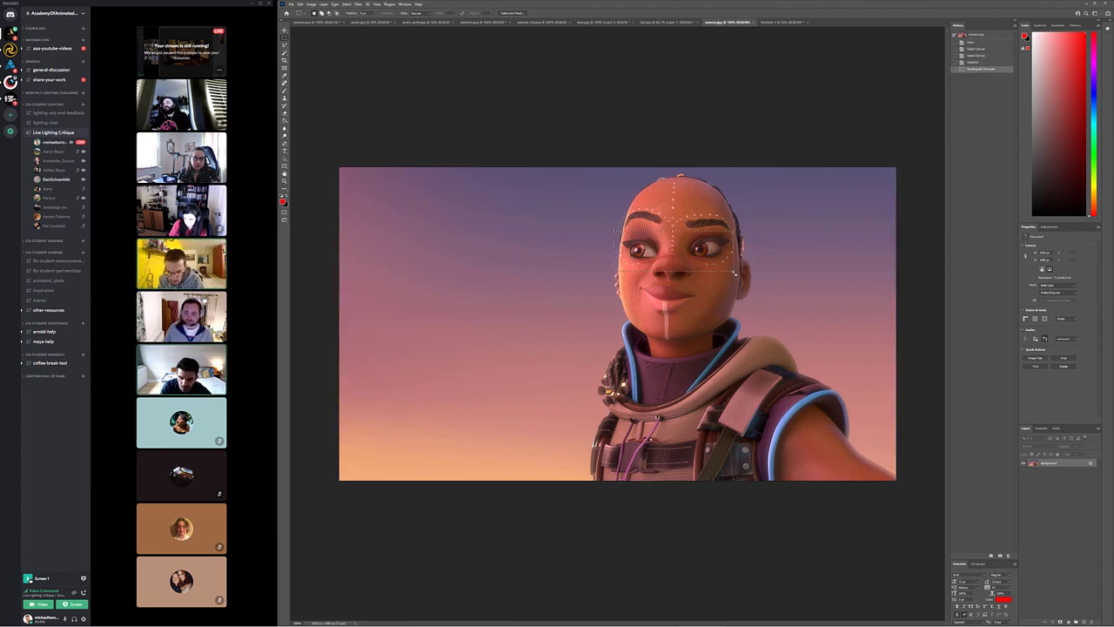
{"action": "key", "text": "ctrl+c"}
{"action": "key", "text": "ctrl+v"}
Brighten the copied eye layer with Levels by pulling in the white point and lifting the midtones.
{"action": "key", "text": "ctrl+l"}
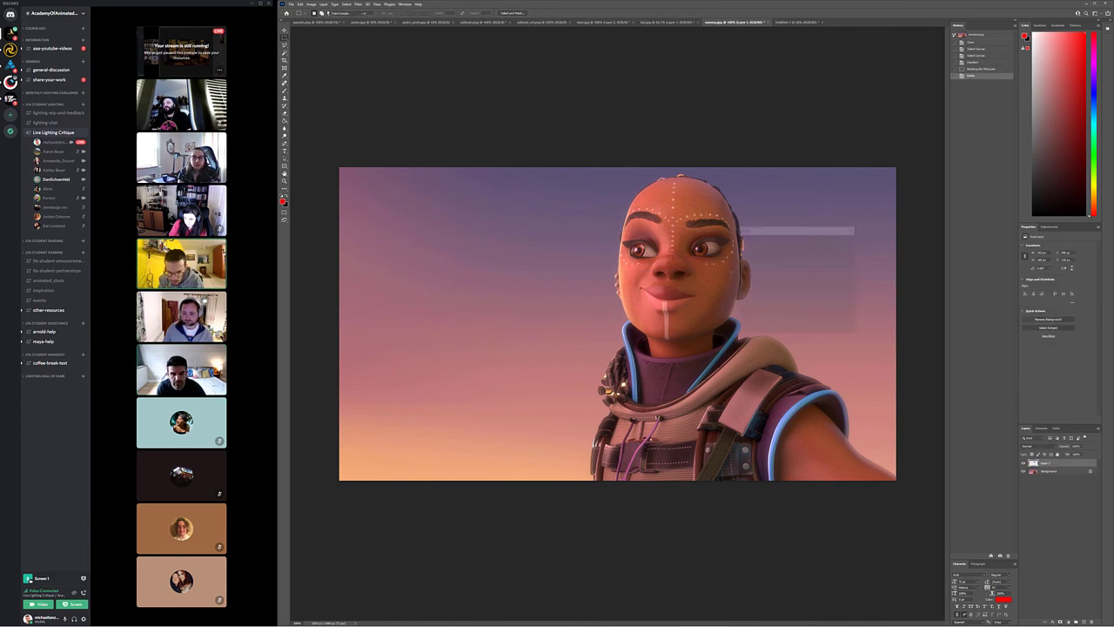
{"action": "left_click_drag", "start_coordinate": [780, 296], "coordinate": [810, 295]}
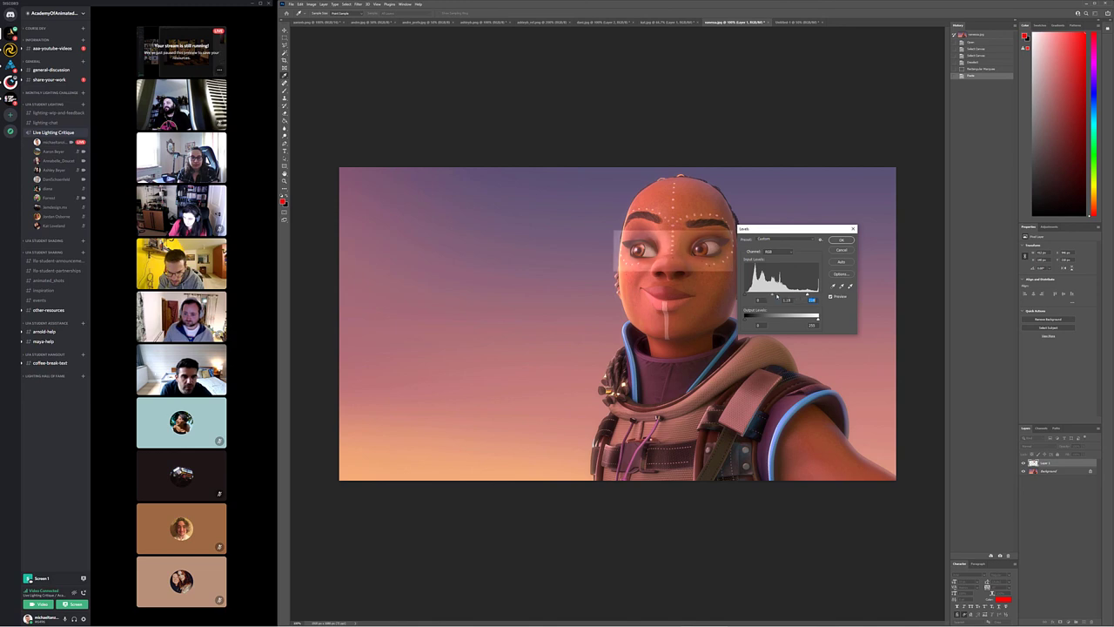
{"action": "left_click", "coordinate": [841, 240]}
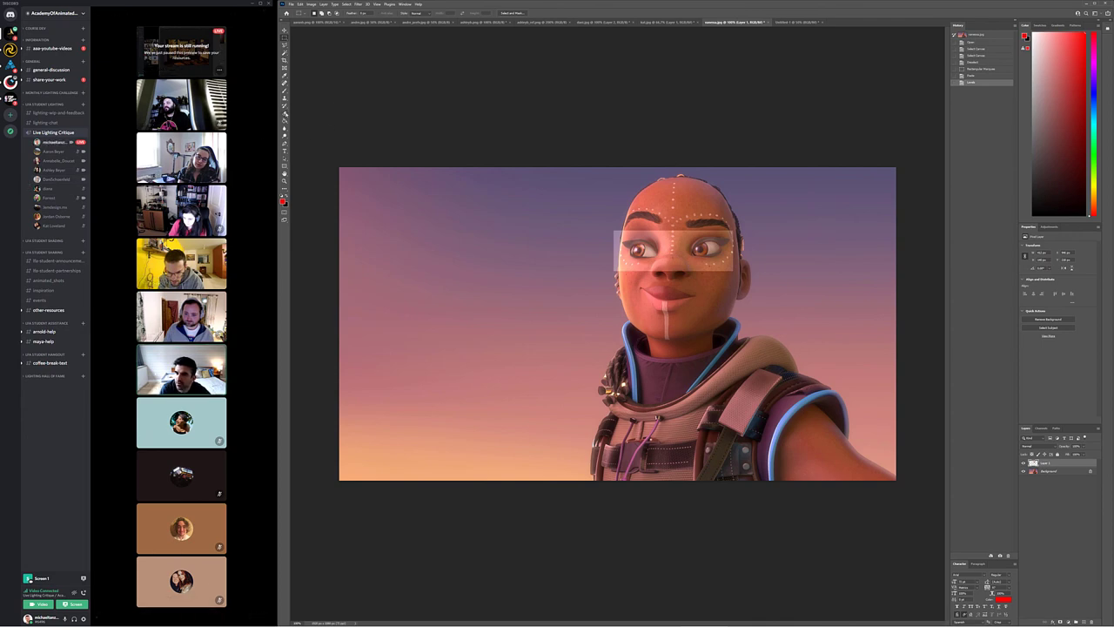
Erase the brightened skin around both eyes with the Eraser, leaving only the eyes lightened, and compare with the layer hidden between strokes.
{"action": "left_click", "coordinate": [285, 114]}
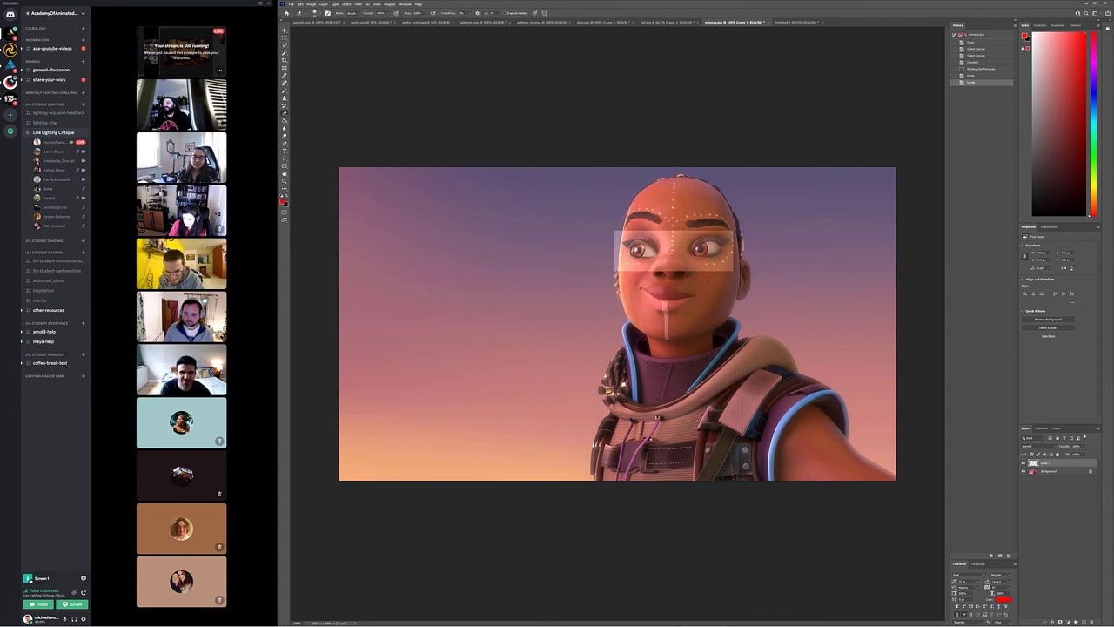
{"action": "left_click", "coordinate": [638, 250]}
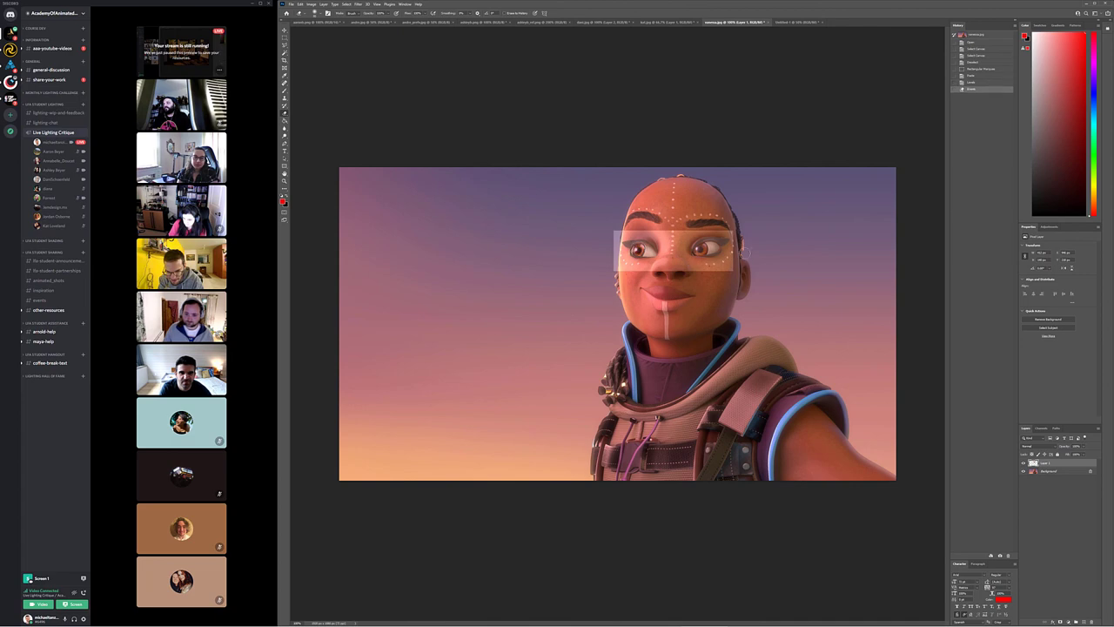
{"action": "left_click", "coordinate": [733, 258]}
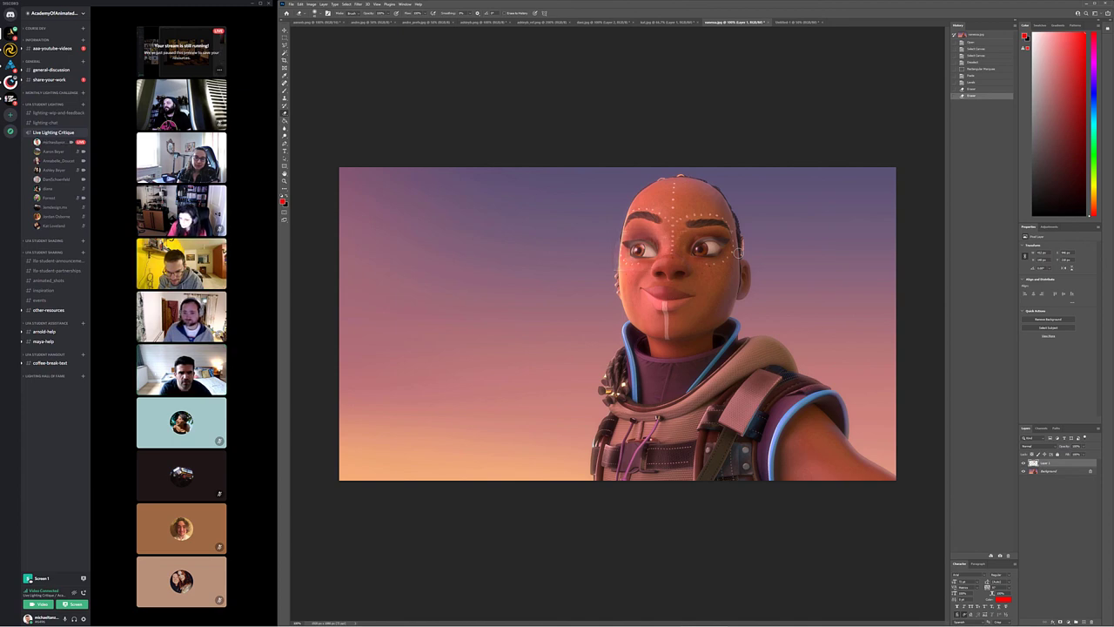
{"action": "left_click", "coordinate": [728, 242]}
{"action": "left_click", "coordinate": [705, 238]}
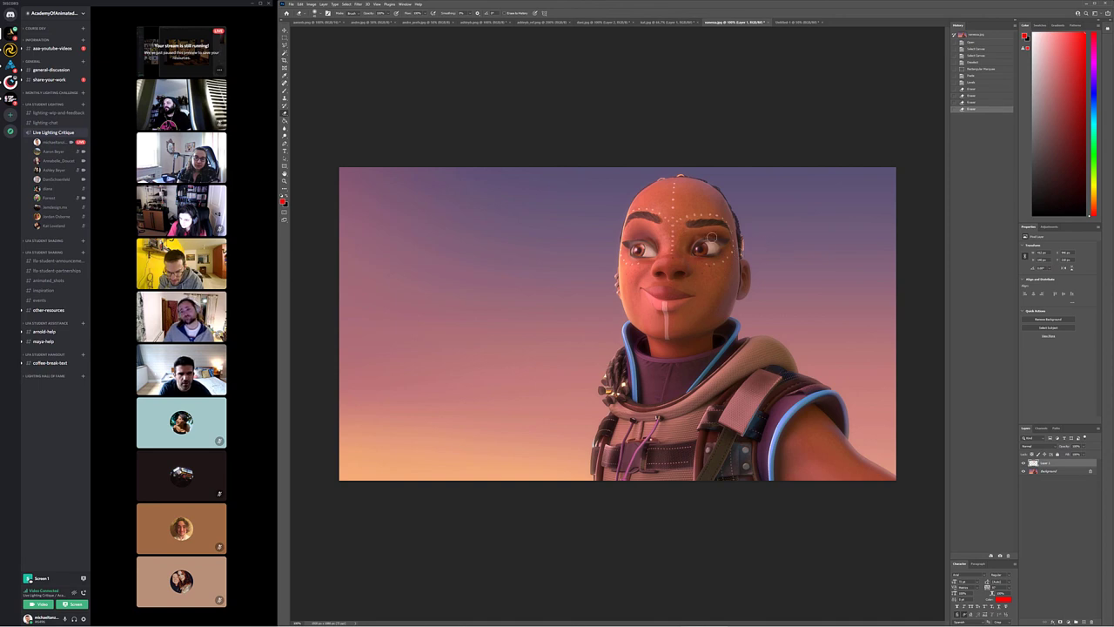
{"action": "left_click", "coordinate": [711, 236]}
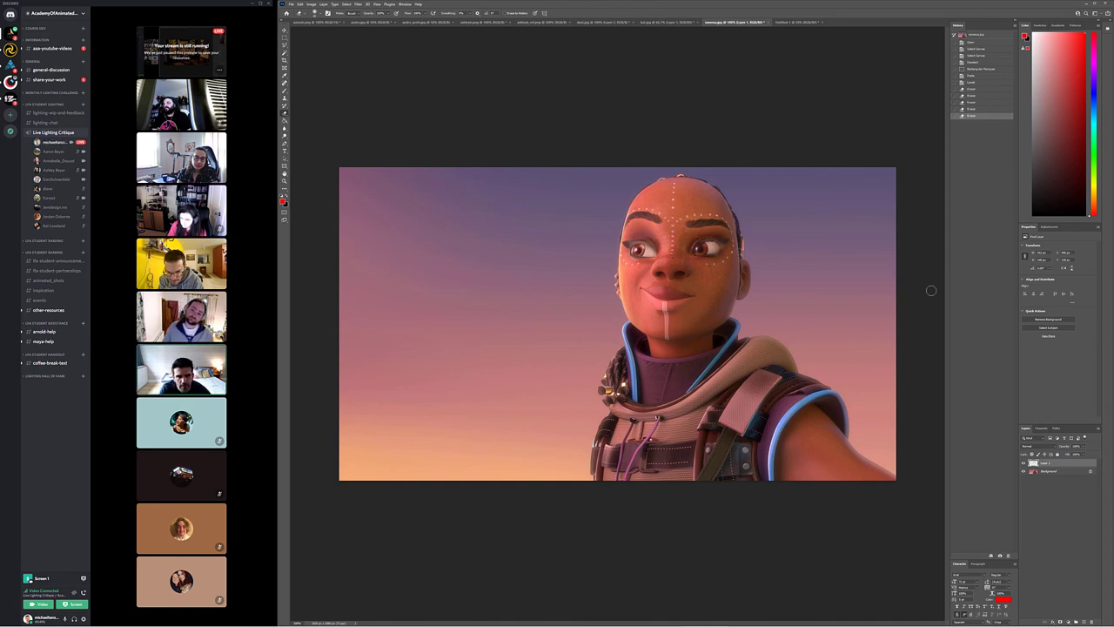
{"action": "left_click", "coordinate": [1023, 464]}
{"action": "left_click", "coordinate": [1024, 463]}
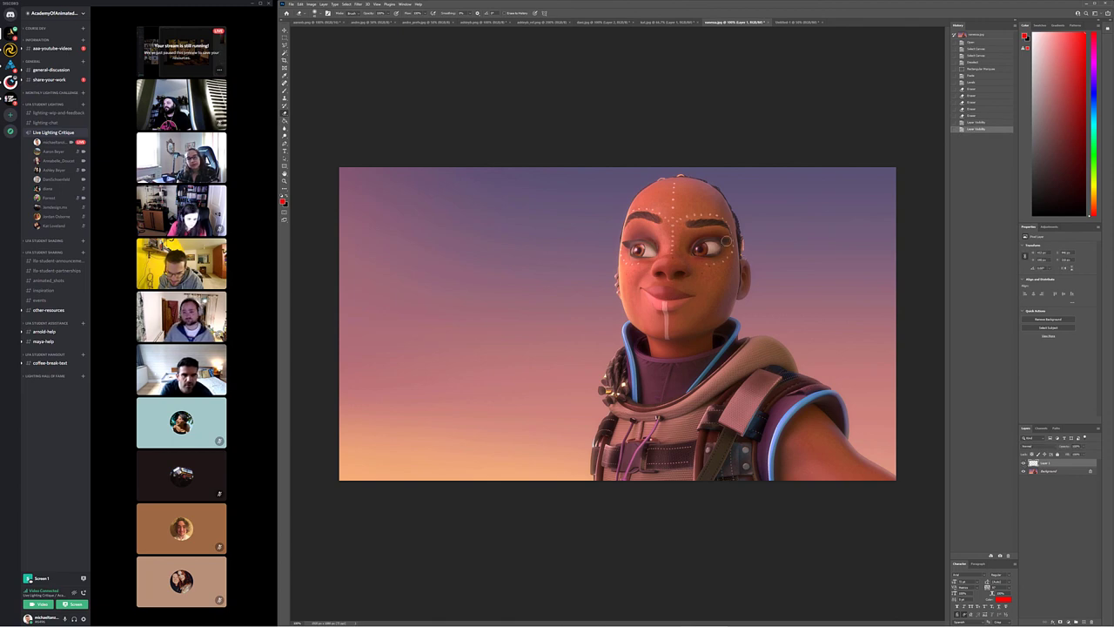
{"action": "left_click", "coordinate": [727, 240]}
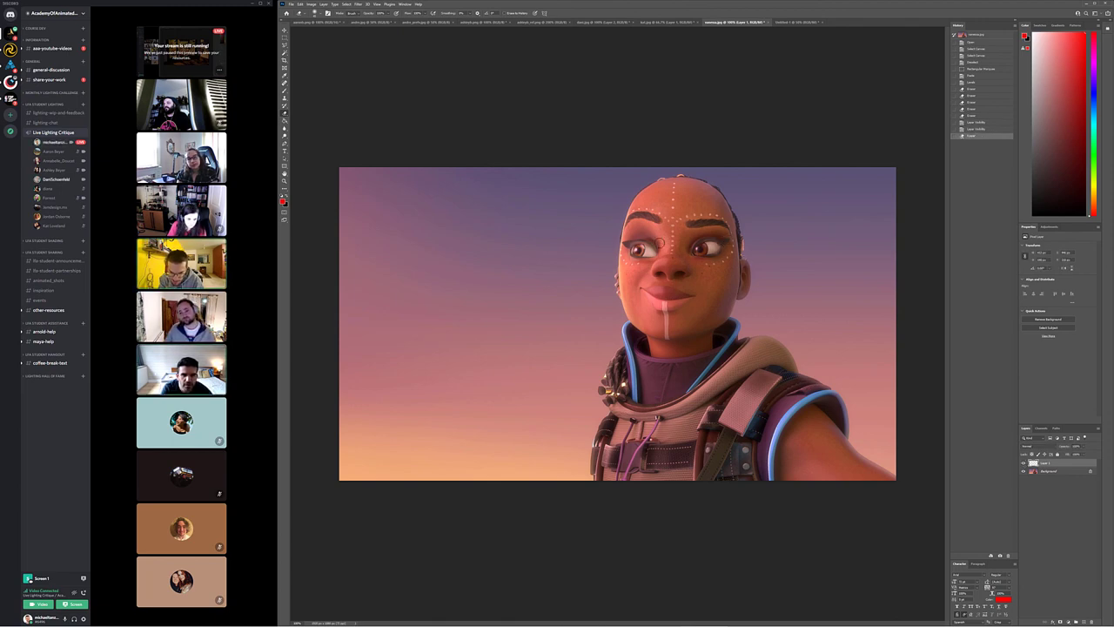
{"action": "left_click", "coordinate": [659, 243]}
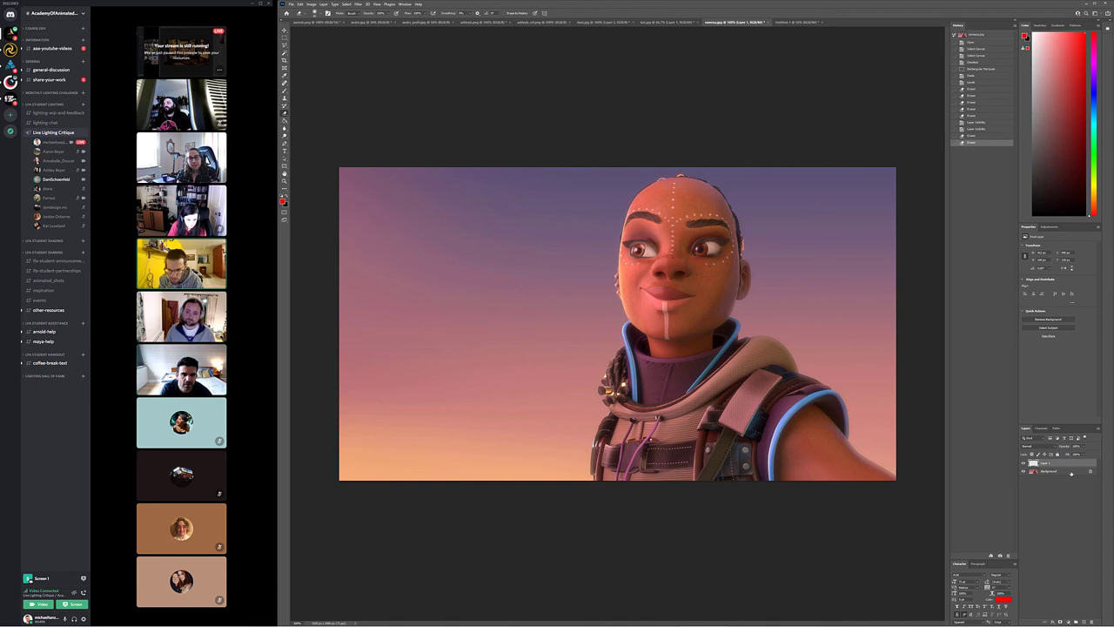
Toggle the brightened eye layer off and on repeatedly to compare the eyes with the original render.
{"action": "left_click", "coordinate": [1023, 463]}
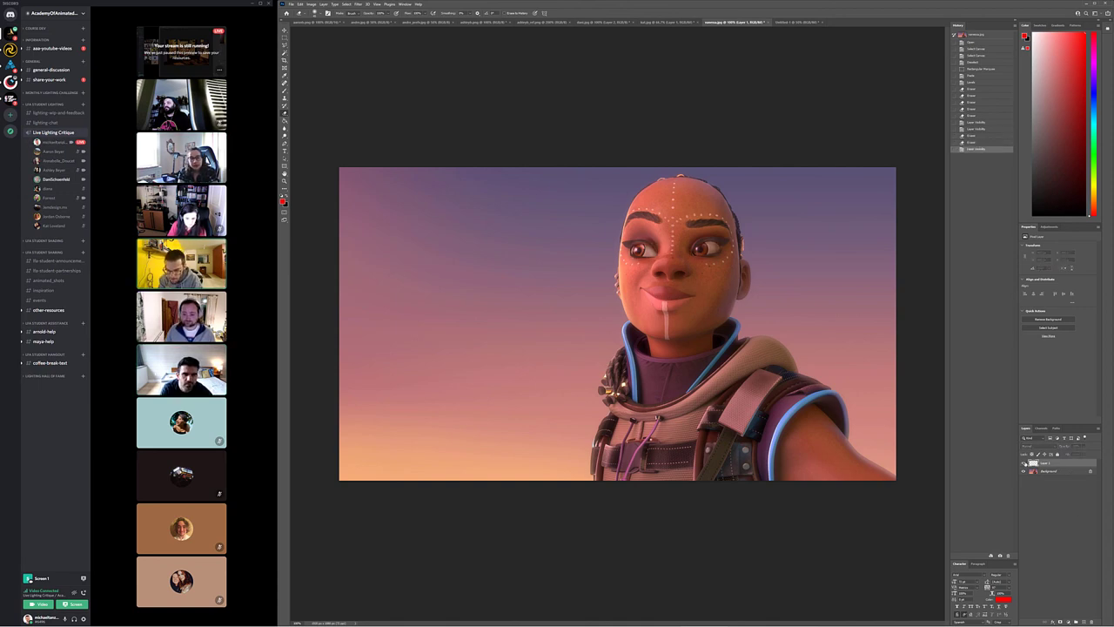
{"action": "left_click", "coordinate": [1024, 463]}
{"action": "left_click", "coordinate": [1024, 463]}
{"action": "left_click", "coordinate": [1024, 463]}
{"action": "left_click", "coordinate": [1024, 463]}
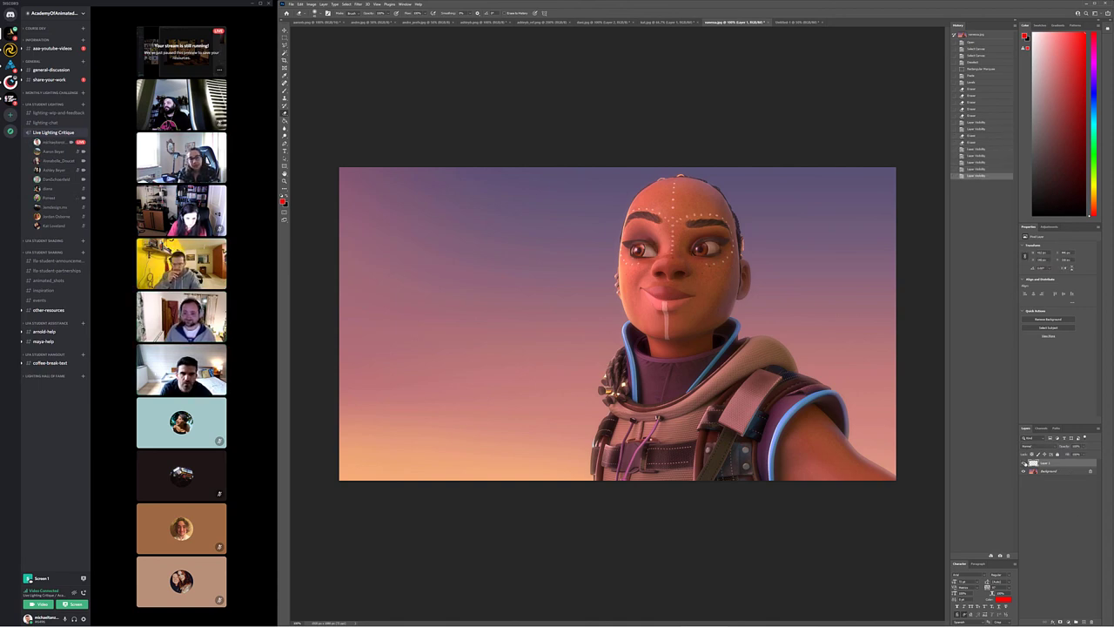
{"action": "left_click", "coordinate": [1024, 463]}
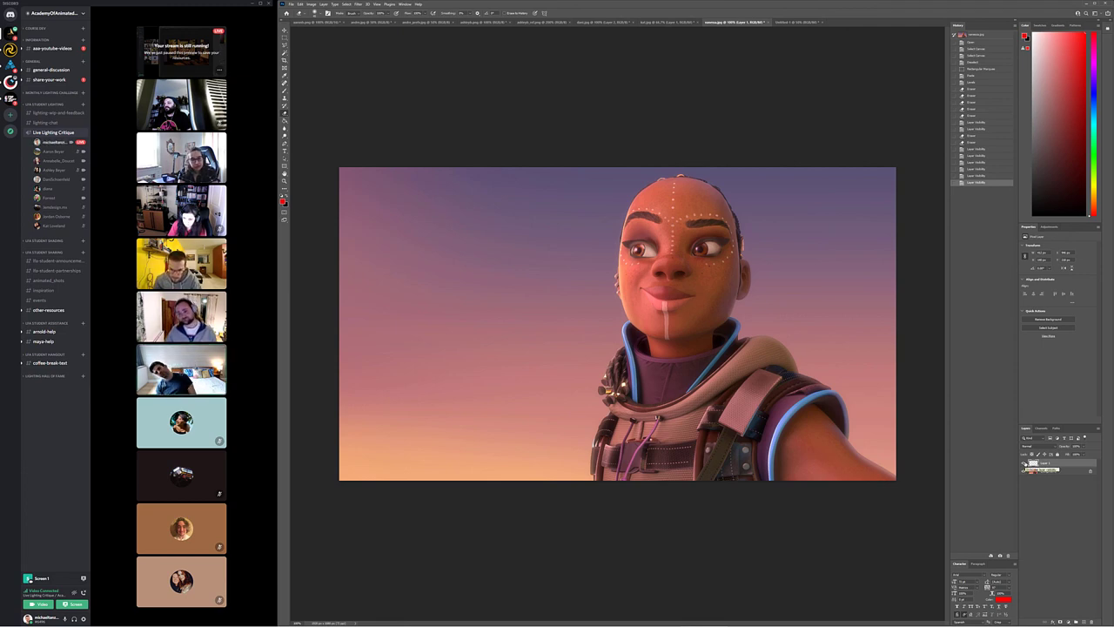